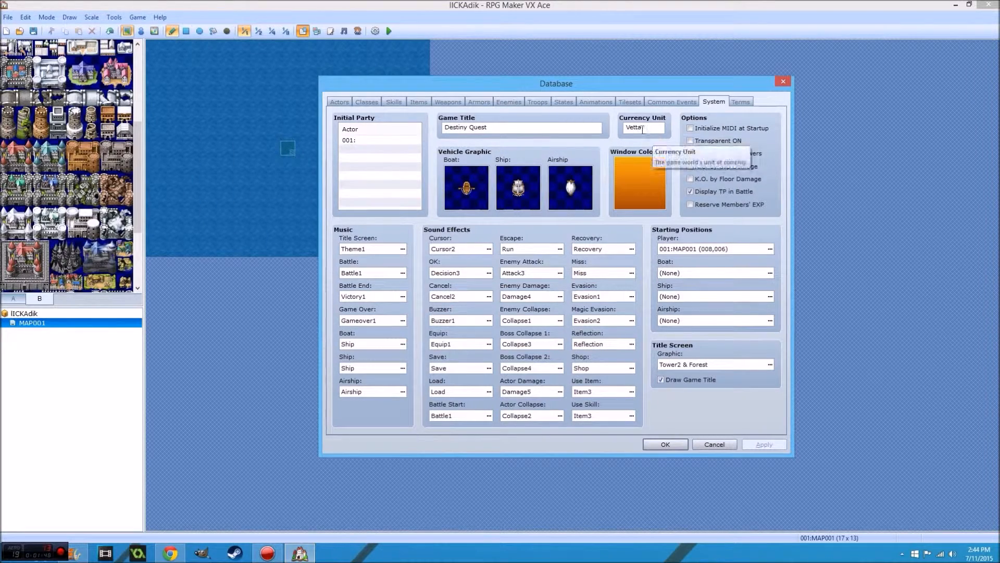
- Review the system settings for the window color, the airship's vehicle graphic and the title screen graphic, keeping Tower2 with Forest
{"action": "double_click", "coordinate": [630, 166]}
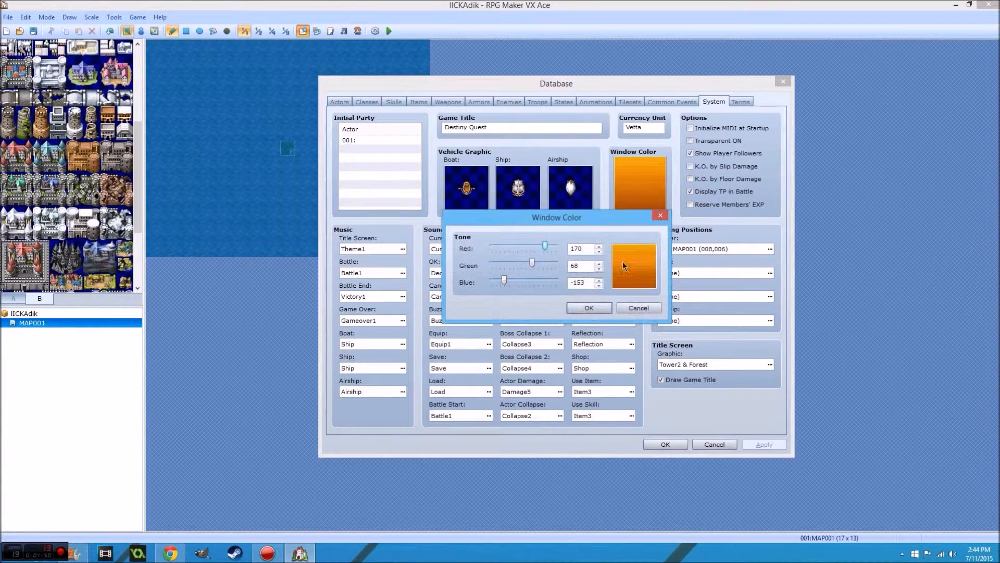
{"action": "left_click", "coordinate": [576, 307]}
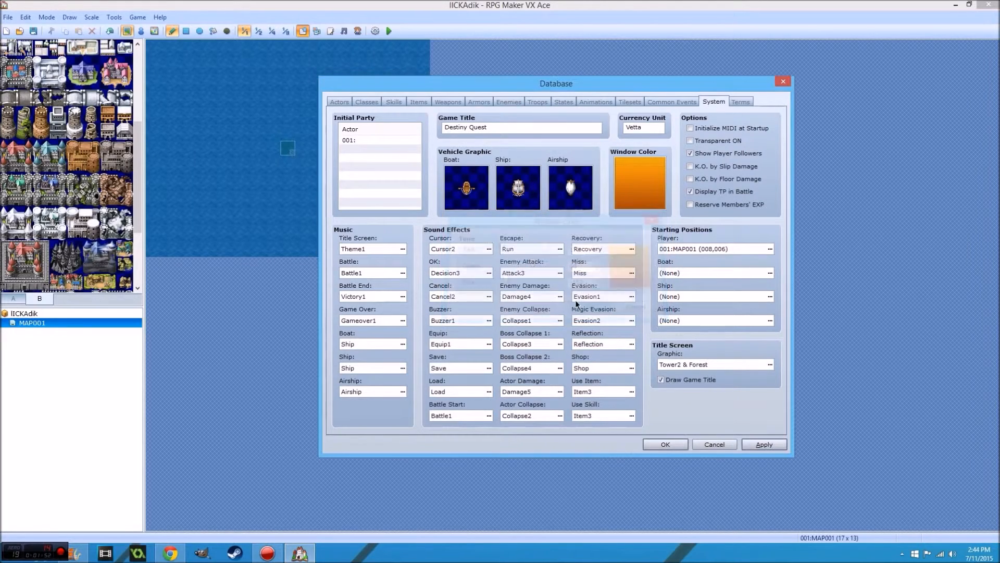
{"action": "double_click", "coordinate": [575, 185]}
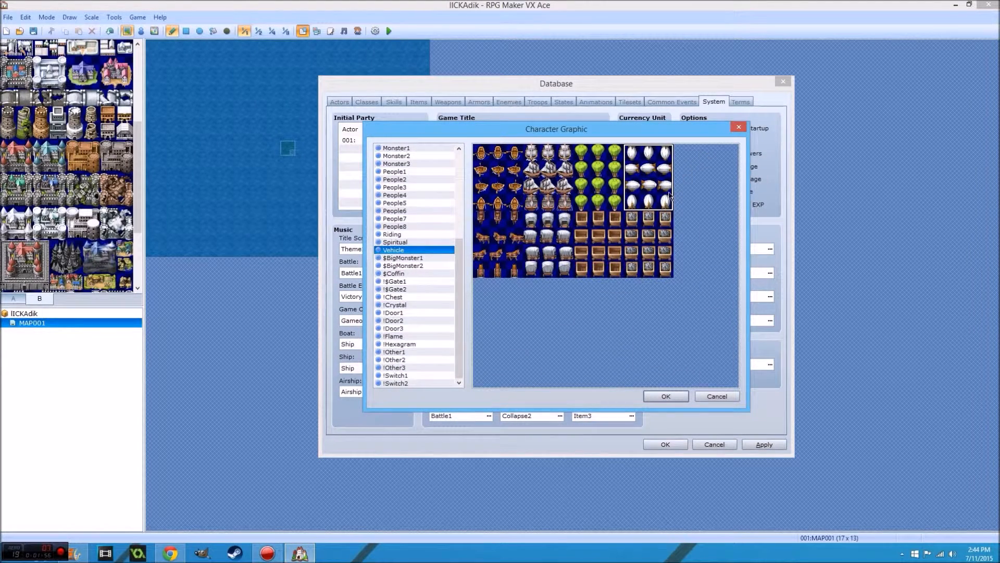
{"action": "left_click", "coordinate": [739, 127]}
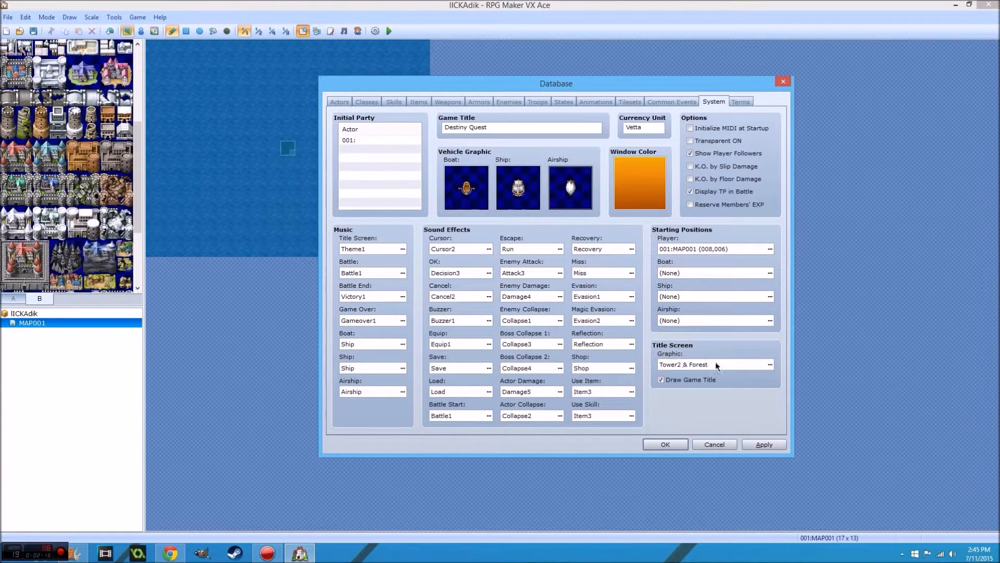
{"action": "left_click", "coordinate": [771, 366]}
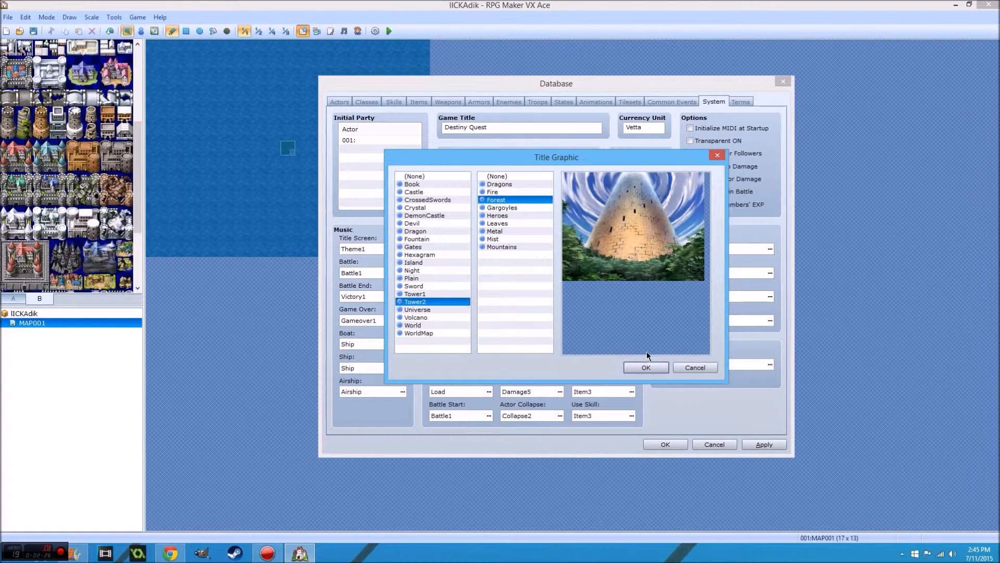
{"action": "left_click", "coordinate": [646, 367]}
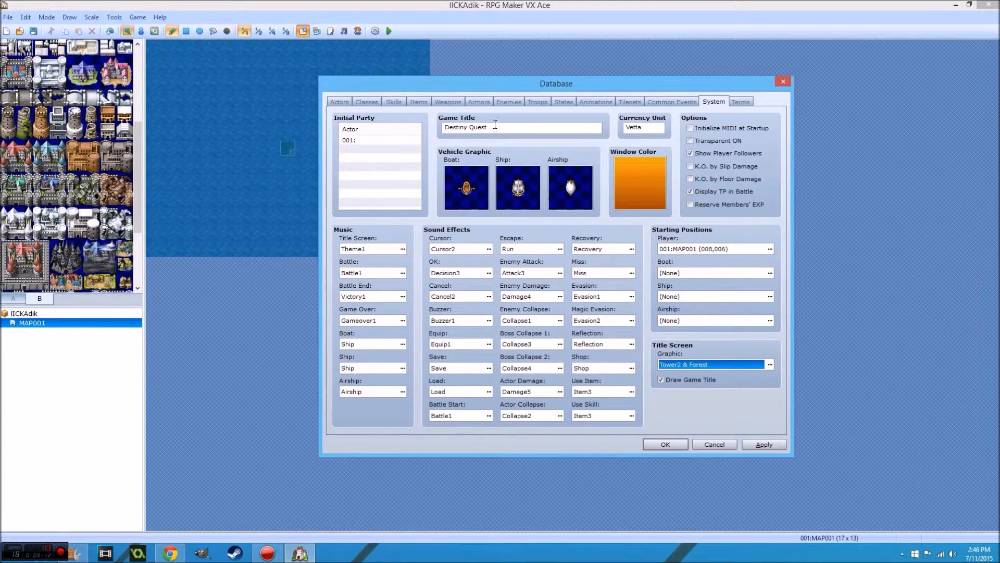
- Look through the database's Common Events, Tilesets, Animations, States and Troops settings
{"action": "left_click_drag", "start_coordinate": [484, 91], "coordinate": [563, 82]}
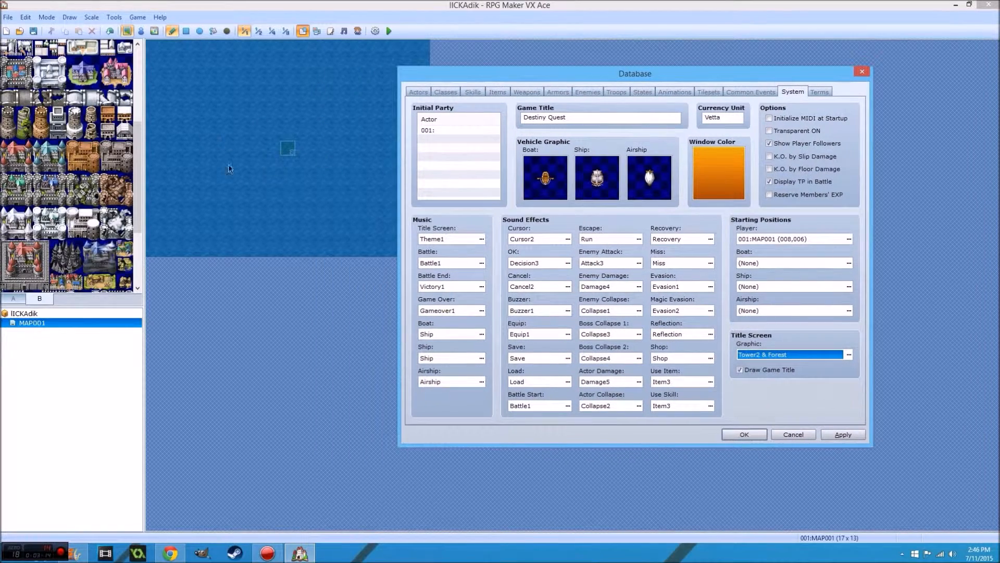
{"action": "left_click_drag", "start_coordinate": [628, 77], "coordinate": [566, 71]}
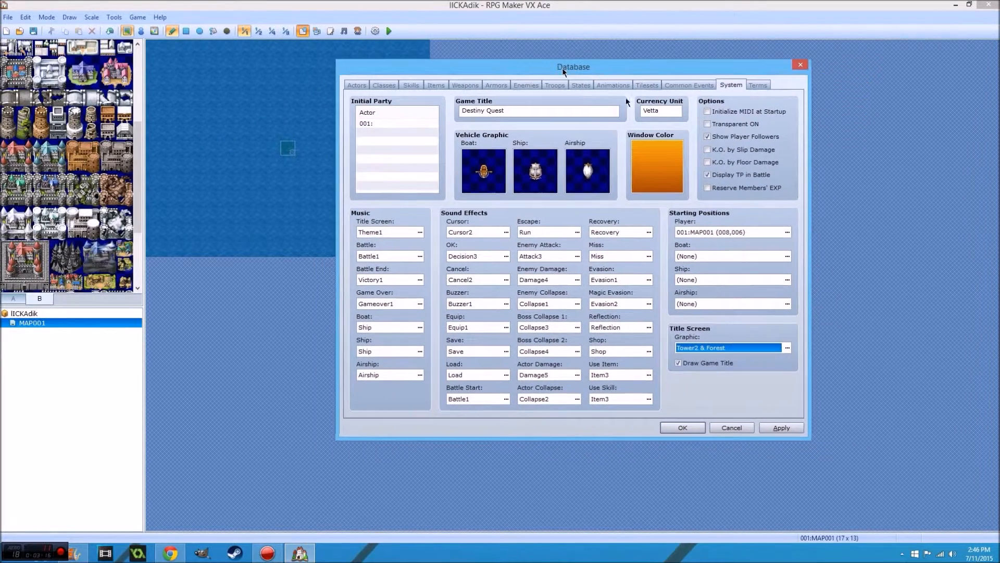
{"action": "left_click", "coordinate": [670, 87]}
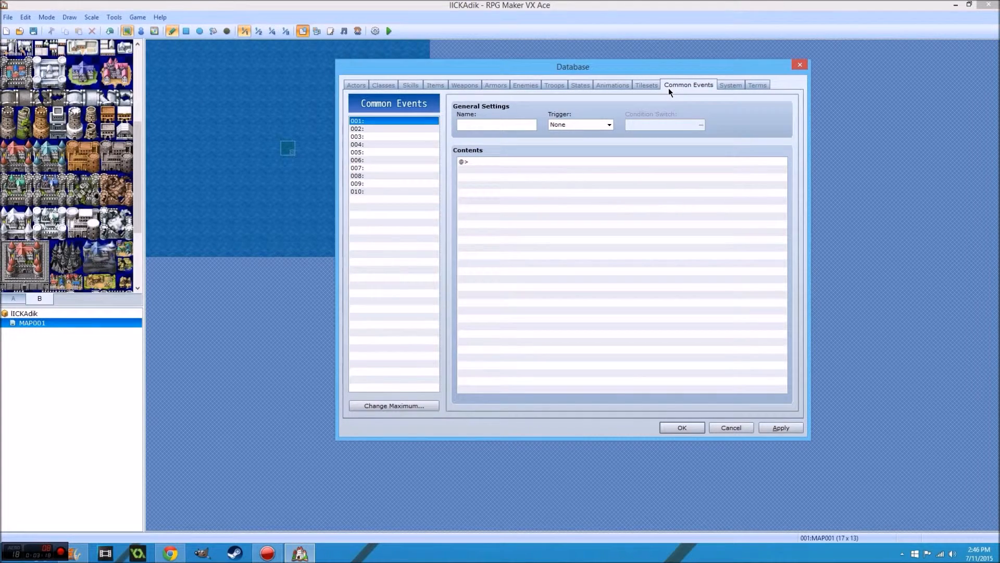
{"action": "left_click", "coordinate": [636, 88]}
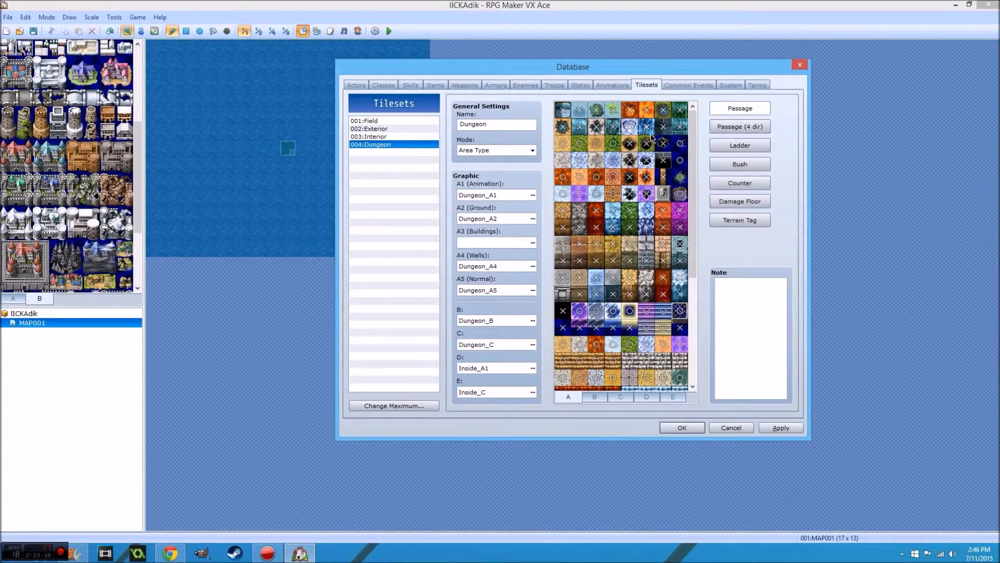
{"action": "left_click", "coordinate": [599, 85]}
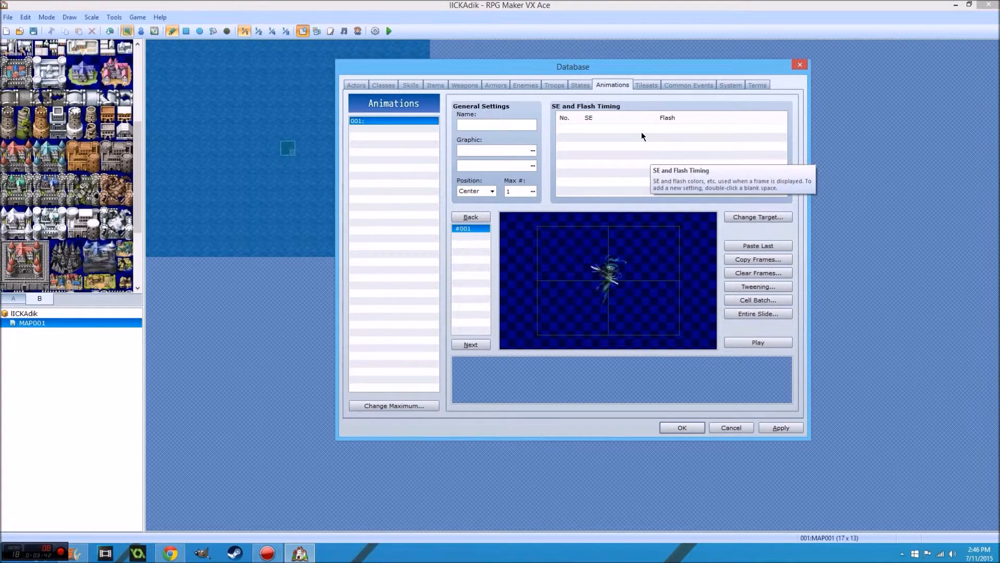
{"action": "left_click", "coordinate": [651, 86]}
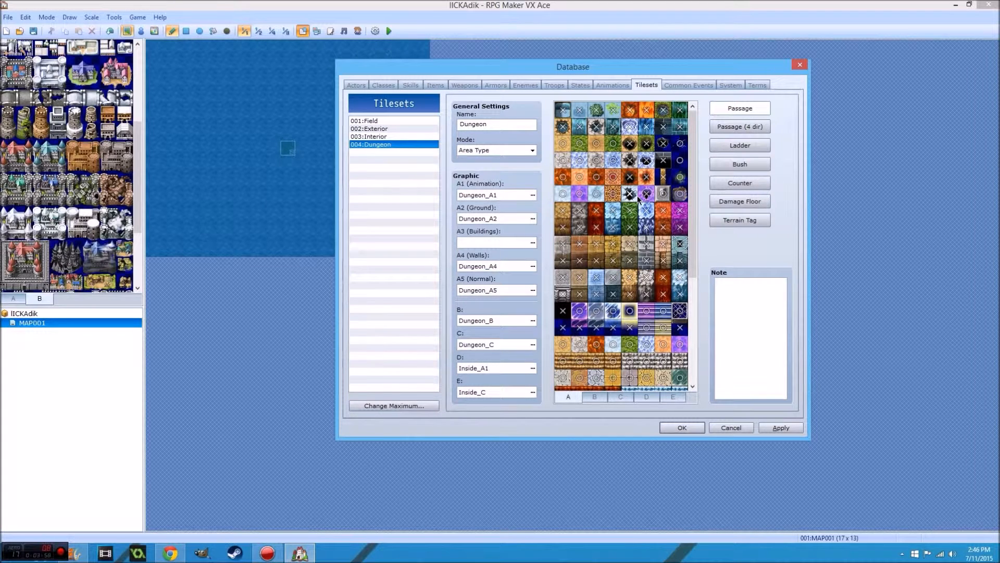
{"action": "left_click", "coordinate": [613, 86]}
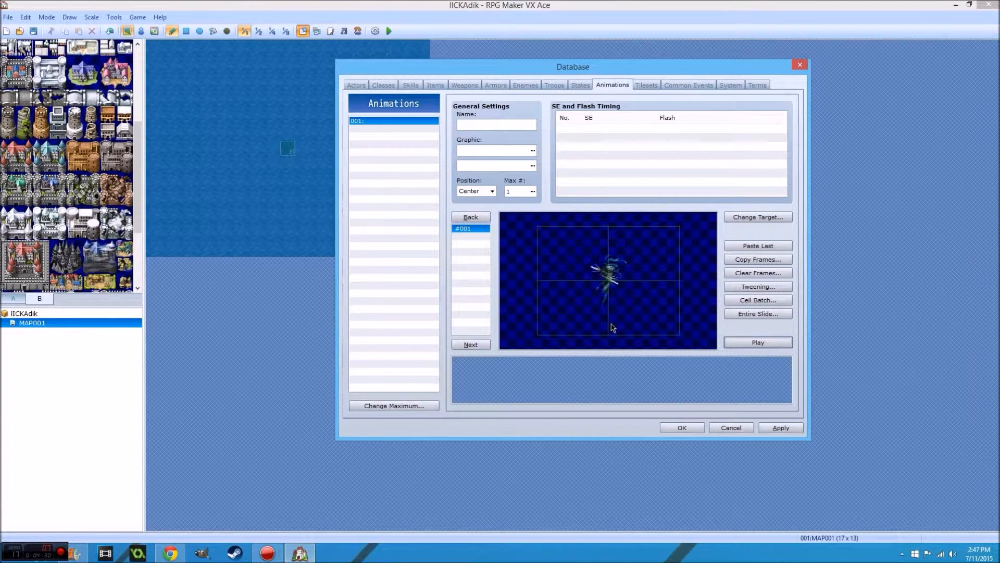
{"action": "left_click", "coordinate": [581, 85]}
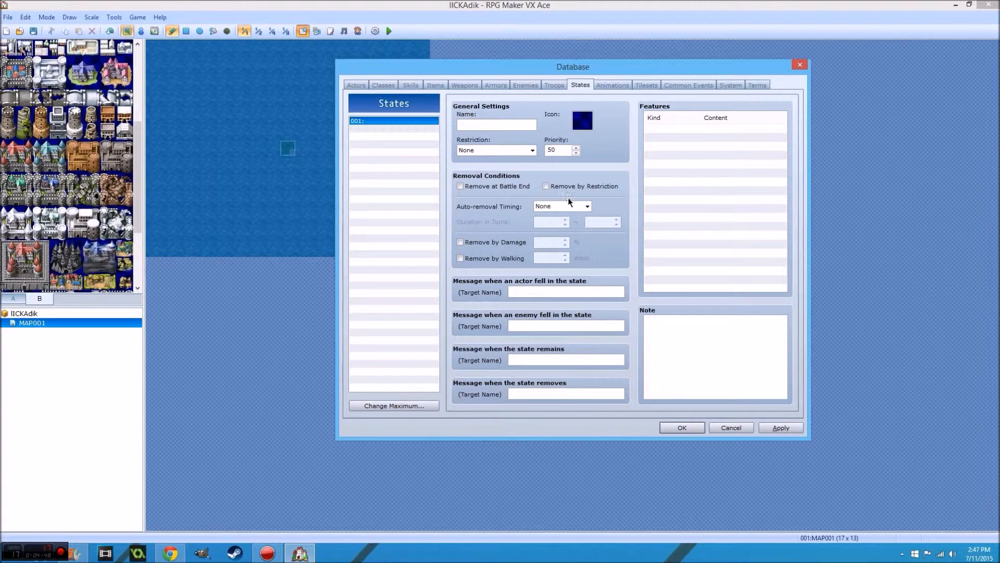
{"action": "left_click", "coordinate": [554, 85]}
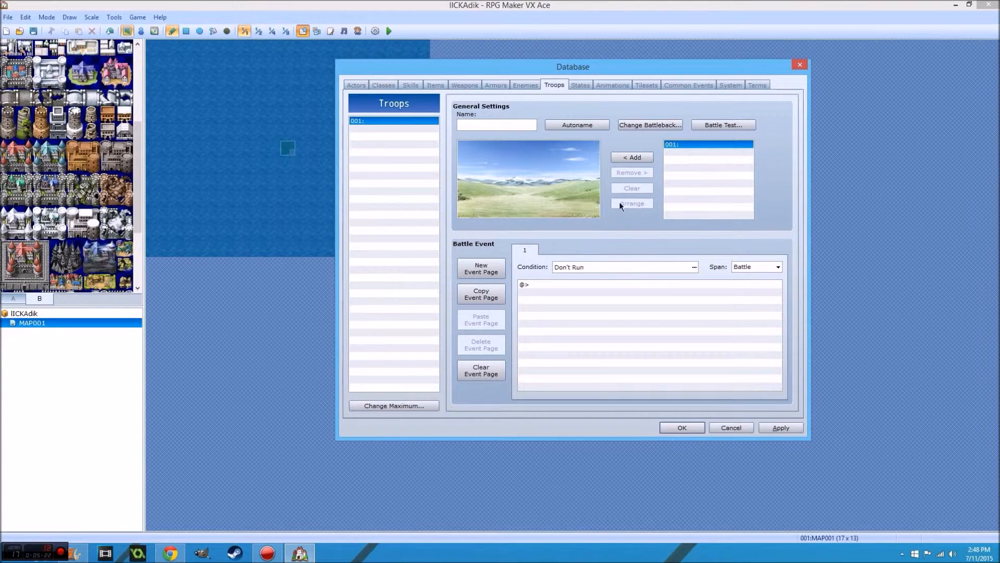
- Assign the Bat battler graphic to enemy 001
{"action": "left_click", "coordinate": [530, 88]}
{"action": "left_click", "coordinate": [544, 87]}
{"action": "left_click", "coordinate": [532, 86]}
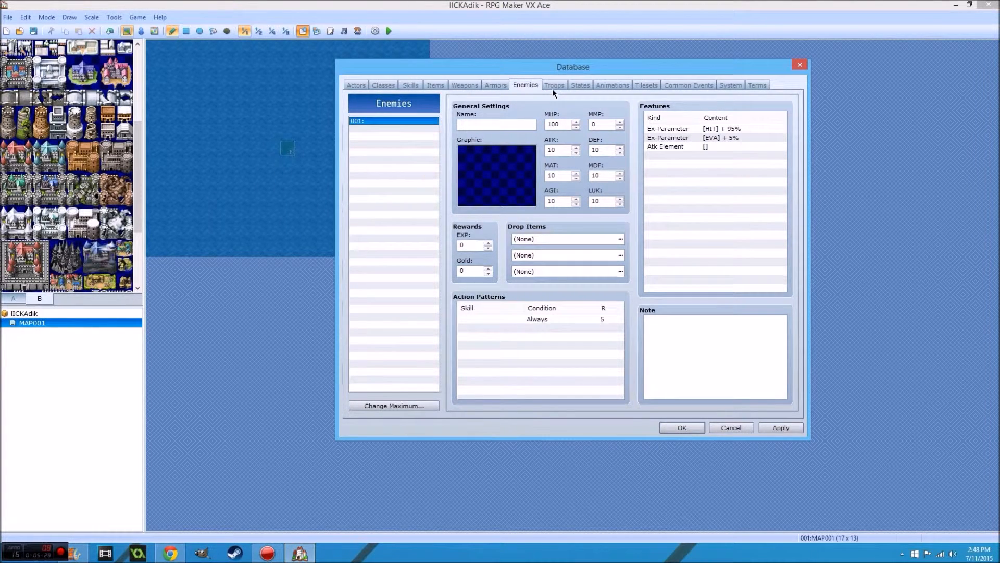
{"action": "double_click", "coordinate": [502, 162]}
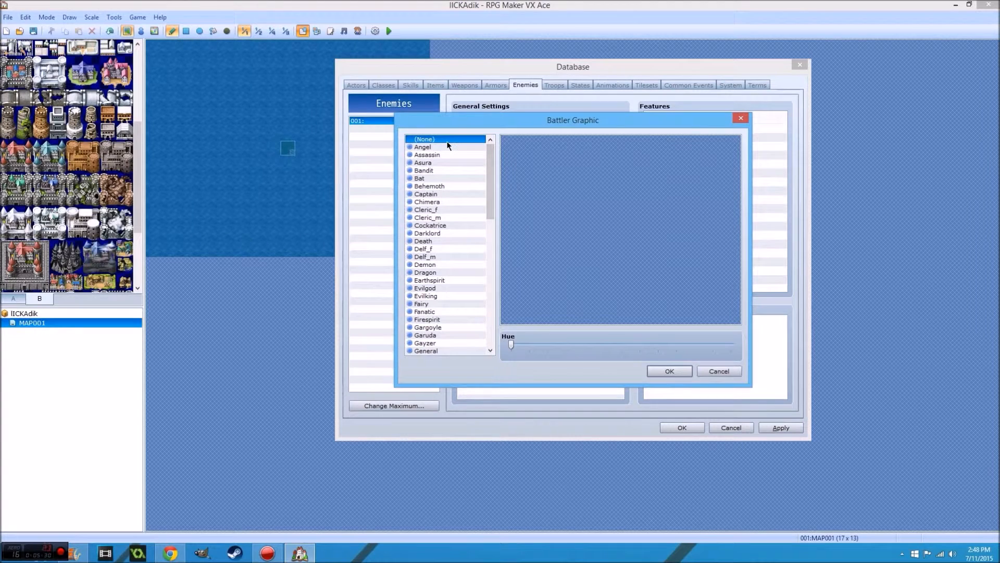
{"action": "left_click", "coordinate": [433, 180]}
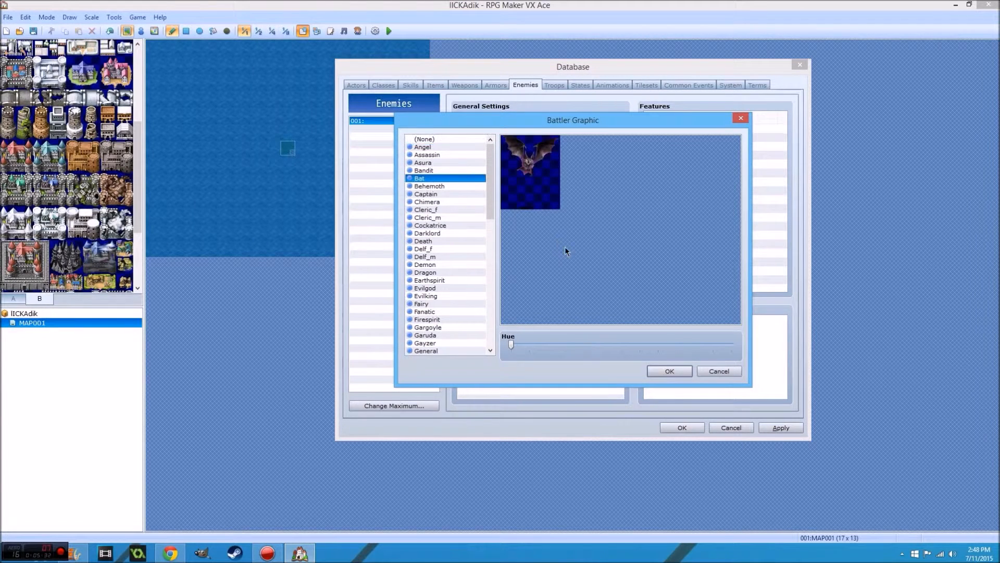
{"action": "left_click", "coordinate": [661, 373]}
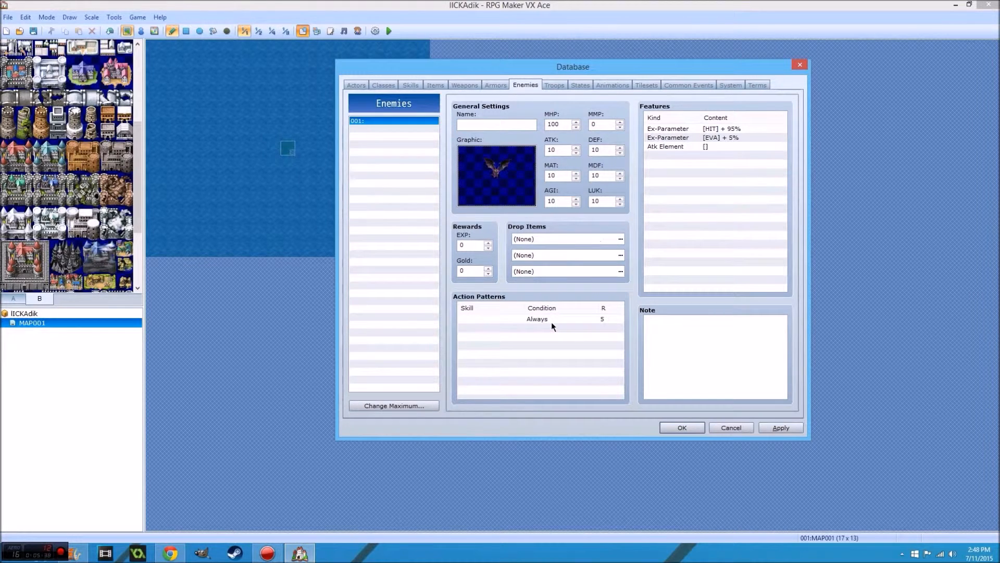
- Add two of enemy 001 to troop 001, place them on opposite sides of the battle scene, and autoname the troop
{"action": "left_click", "coordinate": [554, 86]}
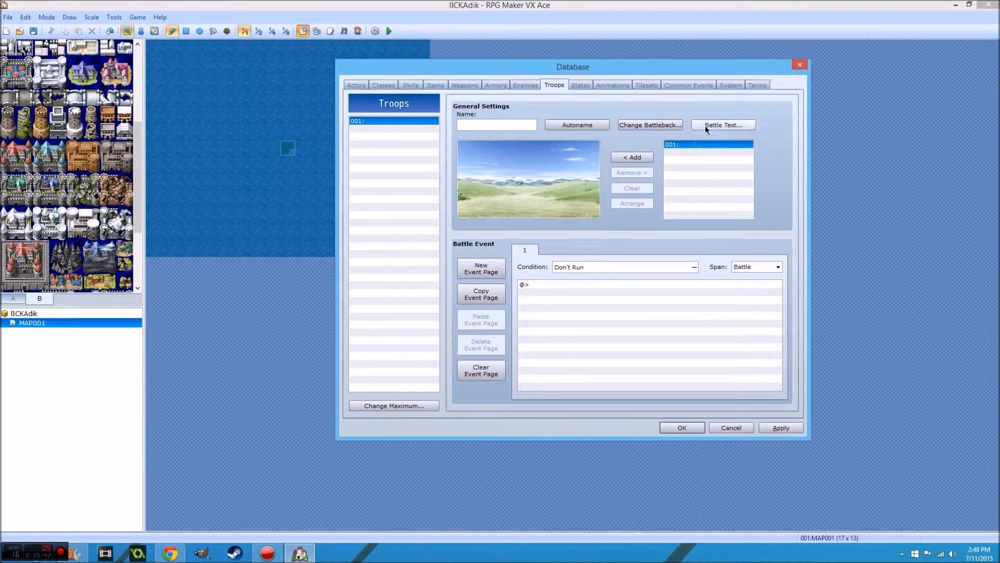
{"action": "left_click", "coordinate": [648, 160]}
{"action": "left_click", "coordinate": [648, 161]}
{"action": "left_click_drag", "start_coordinate": [543, 183], "coordinate": [569, 169]}
{"action": "left_click", "coordinate": [504, 185]}
{"action": "left_click_drag", "start_coordinate": [503, 186], "coordinate": [486, 171]}
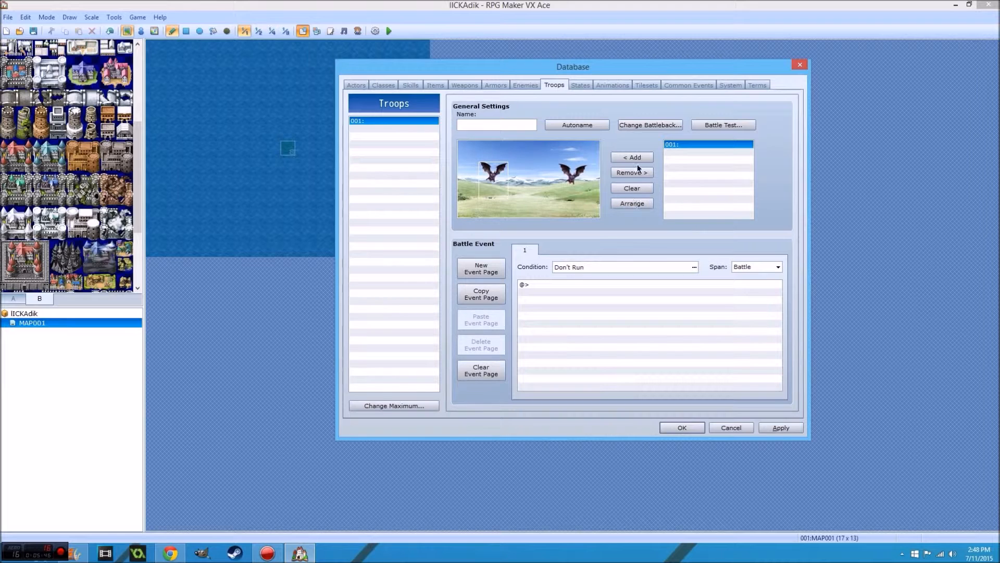
{"action": "left_click", "coordinate": [595, 125]}
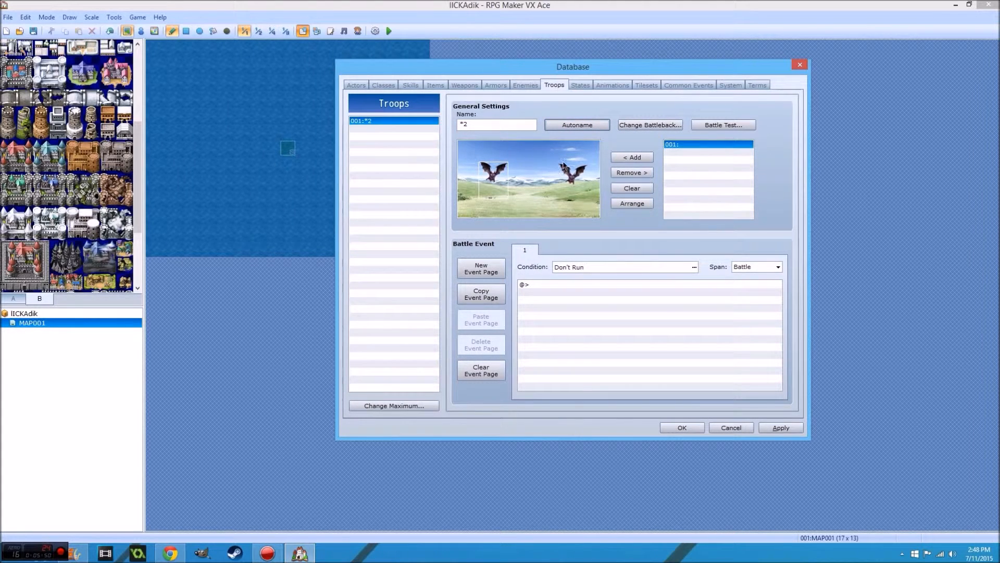
{"action": "left_click_drag", "start_coordinate": [575, 182], "coordinate": [568, 176]}
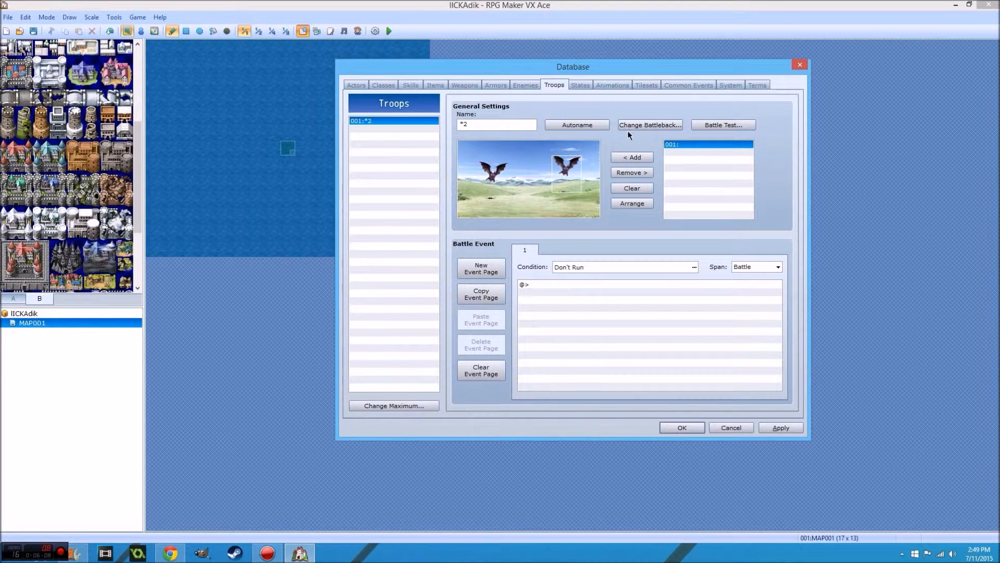
- Review the Enemies, Armors, Weapons and Items settings, including the icons available for armor 001
{"action": "left_click", "coordinate": [524, 85]}
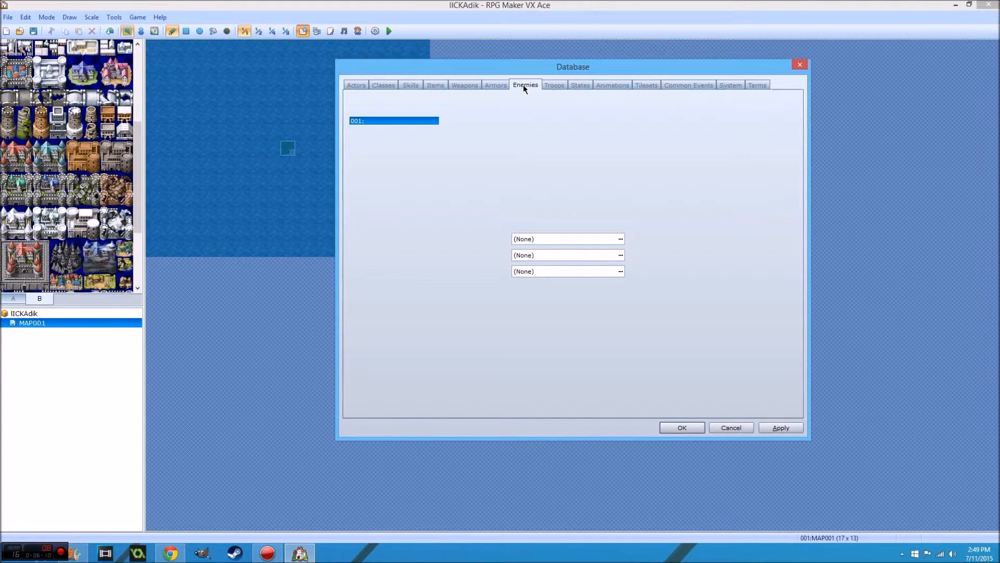
{"action": "left_click", "coordinate": [549, 86]}
{"action": "left_click", "coordinate": [530, 82]}
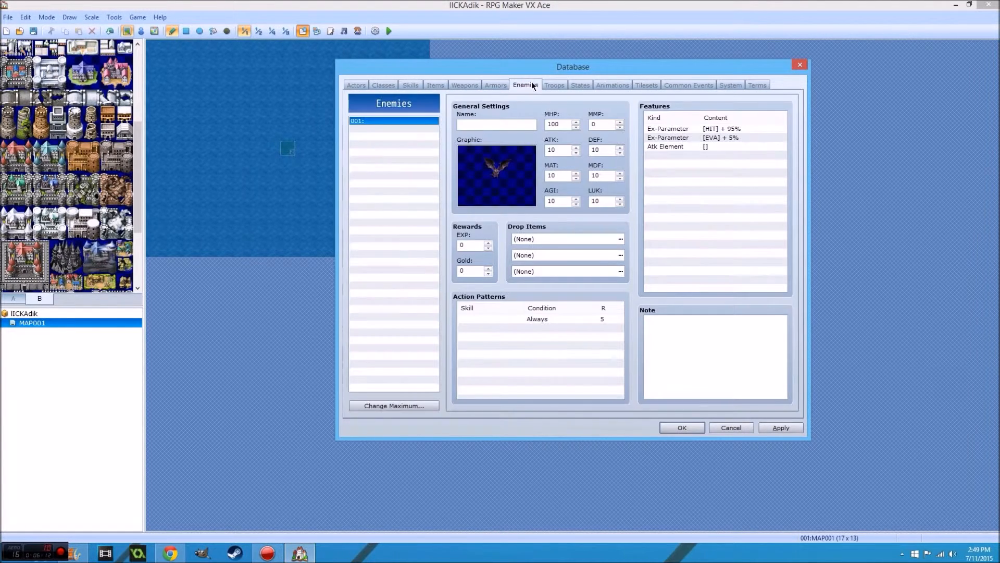
{"action": "left_click", "coordinate": [491, 83]}
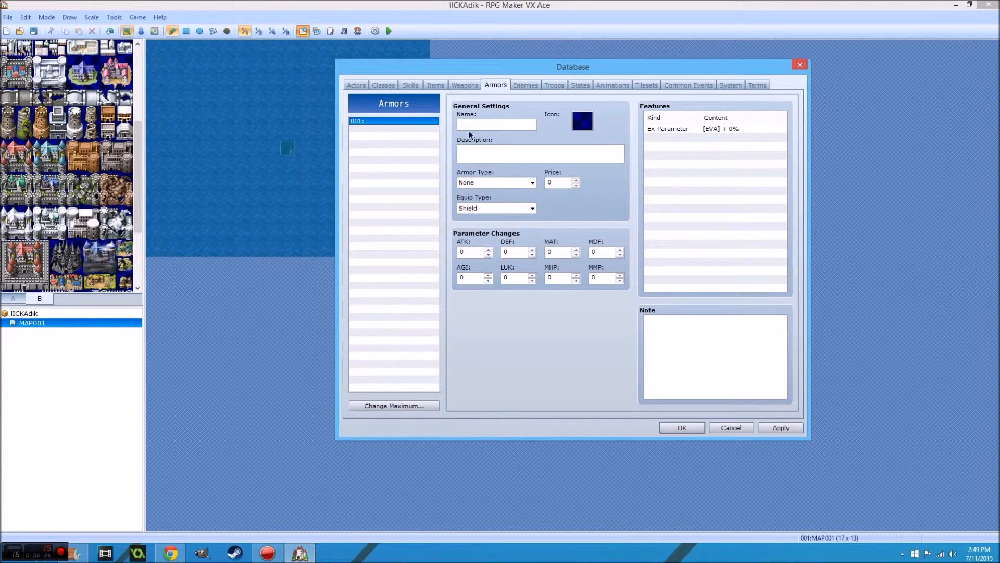
{"action": "double_click", "coordinate": [582, 120]}
{"action": "scroll", "coordinate": [605, 225], "scroll_direction": "down", "scroll_amount": 5}
{"action": "scroll", "coordinate": [605, 225], "scroll_direction": "up", "scroll_amount": 3}
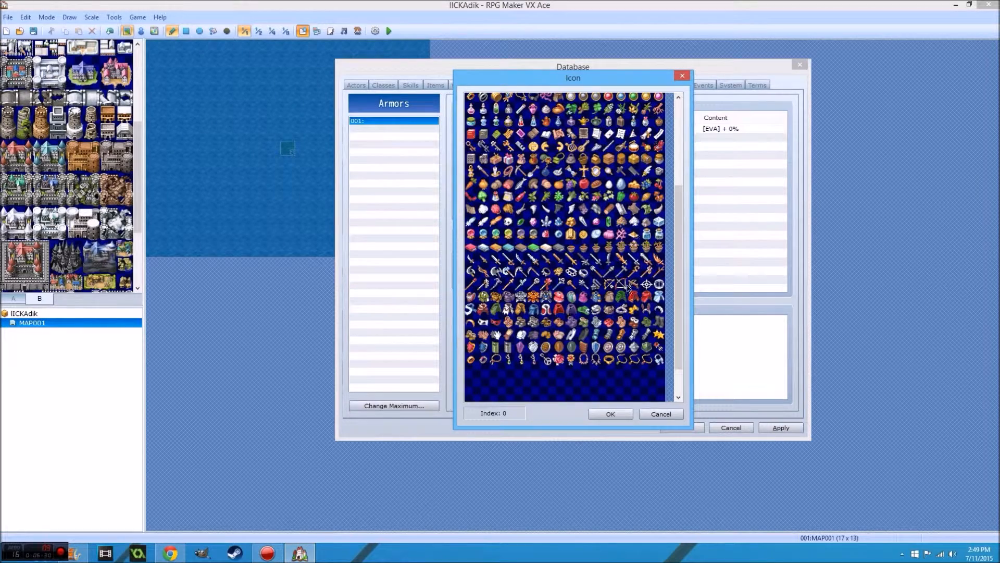
{"action": "left_click", "coordinate": [680, 77]}
{"action": "left_click", "coordinate": [477, 88]}
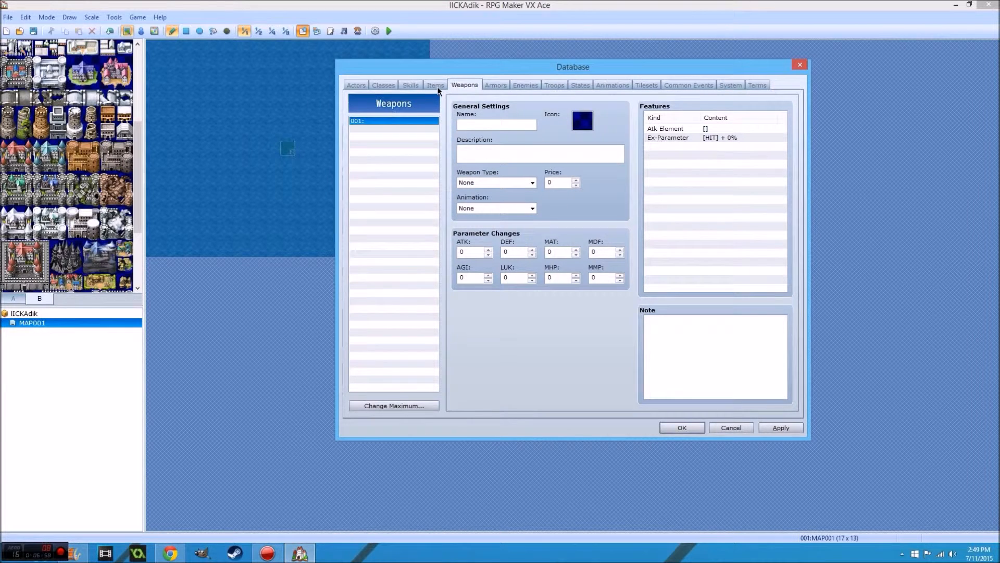
{"action": "left_click", "coordinate": [440, 86]}
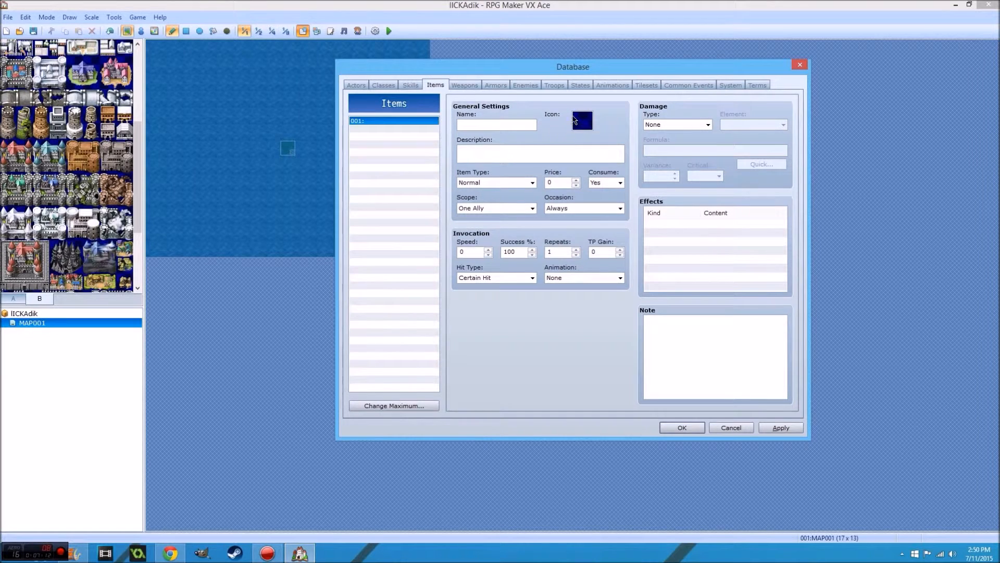
- Examine the Skills settings and the damage types available for skill 001
{"action": "left_click", "coordinate": [409, 87]}
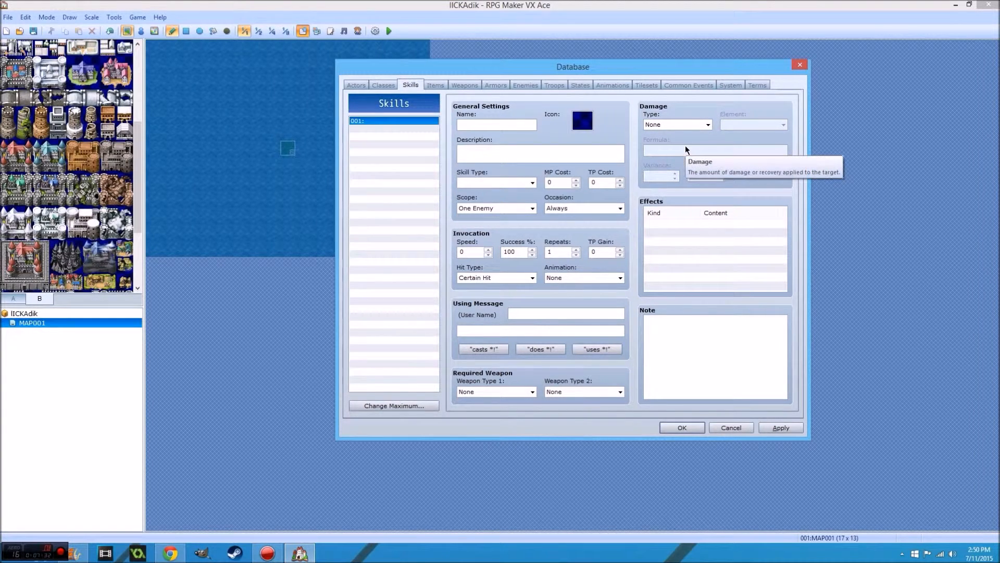
{"action": "left_click", "coordinate": [705, 125]}
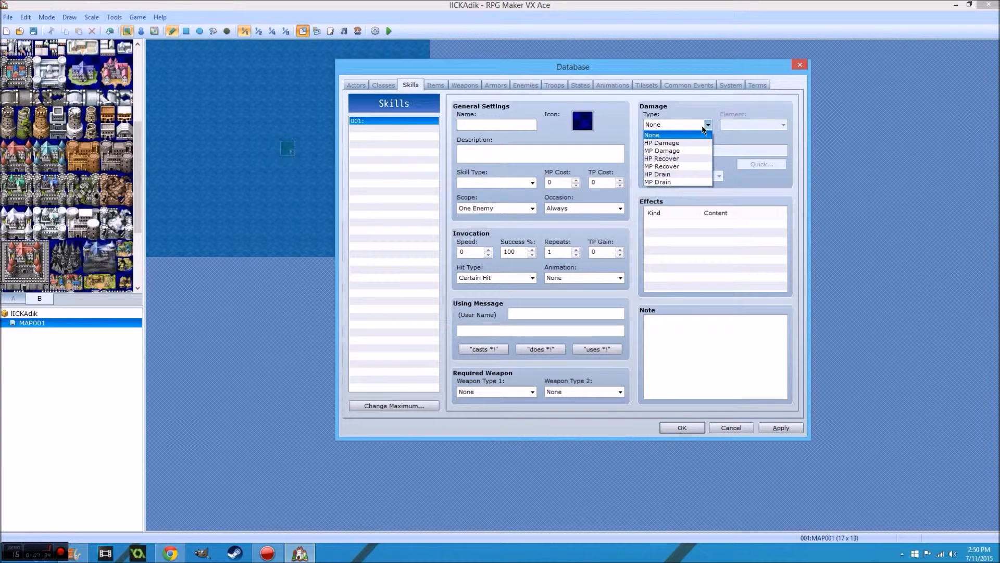
{"action": "left_click", "coordinate": [702, 125]}
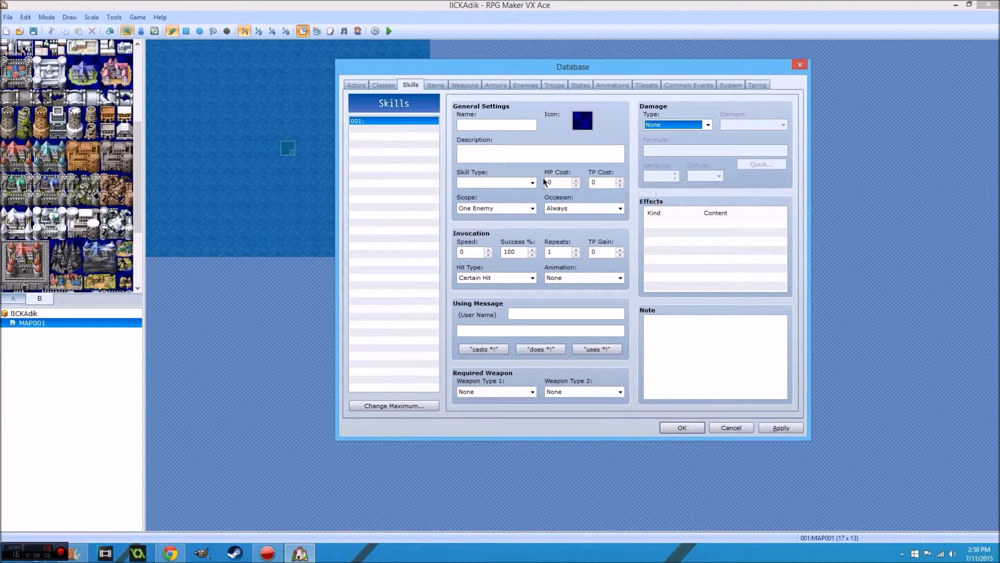
{"action": "left_click", "coordinate": [390, 82]}
{"action": "left_click", "coordinate": [407, 82]}
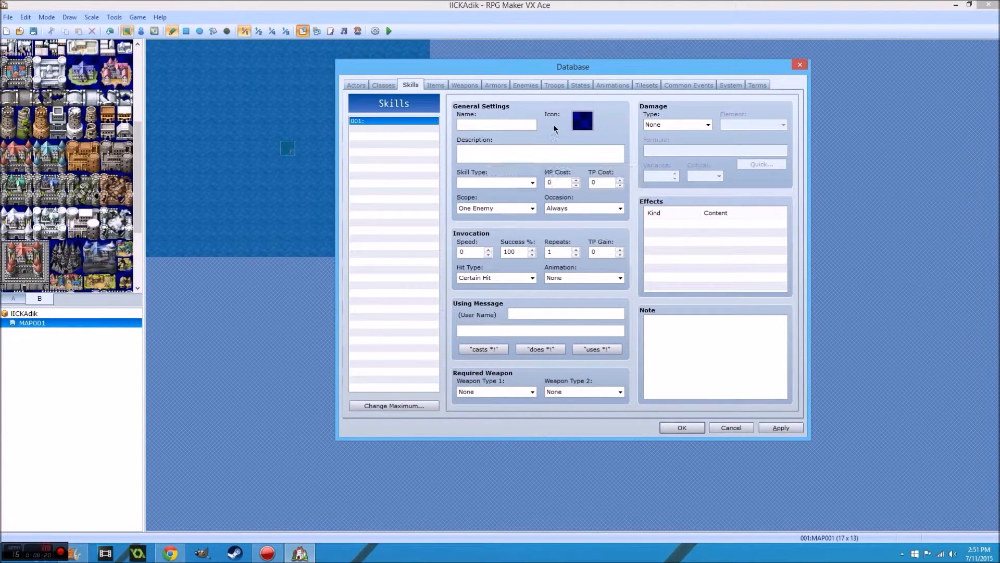
- Examine the EXP Curve of class 001, comparing the experience to the next level with the totals
{"action": "left_click", "coordinate": [384, 85]}
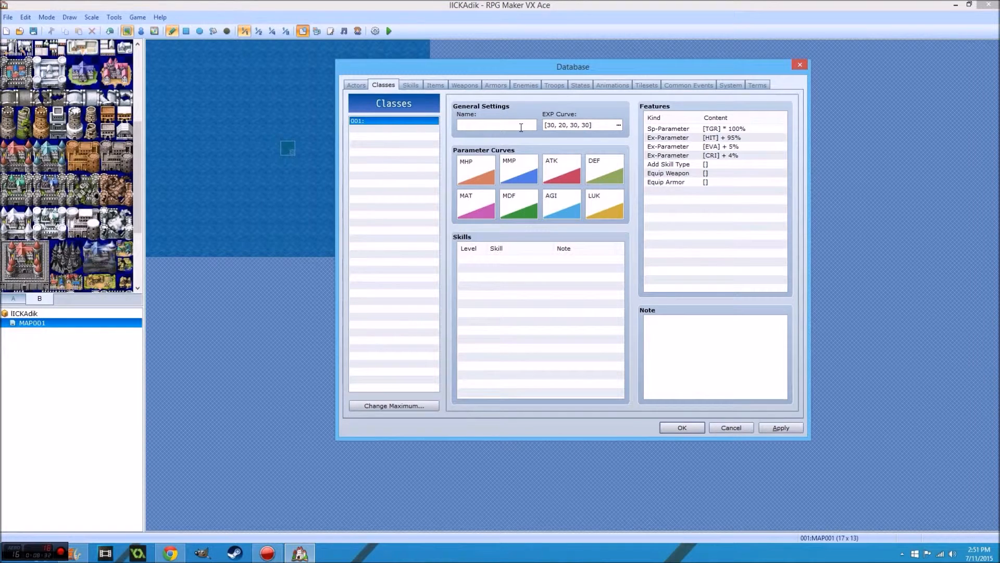
{"action": "left_click", "coordinate": [619, 124]}
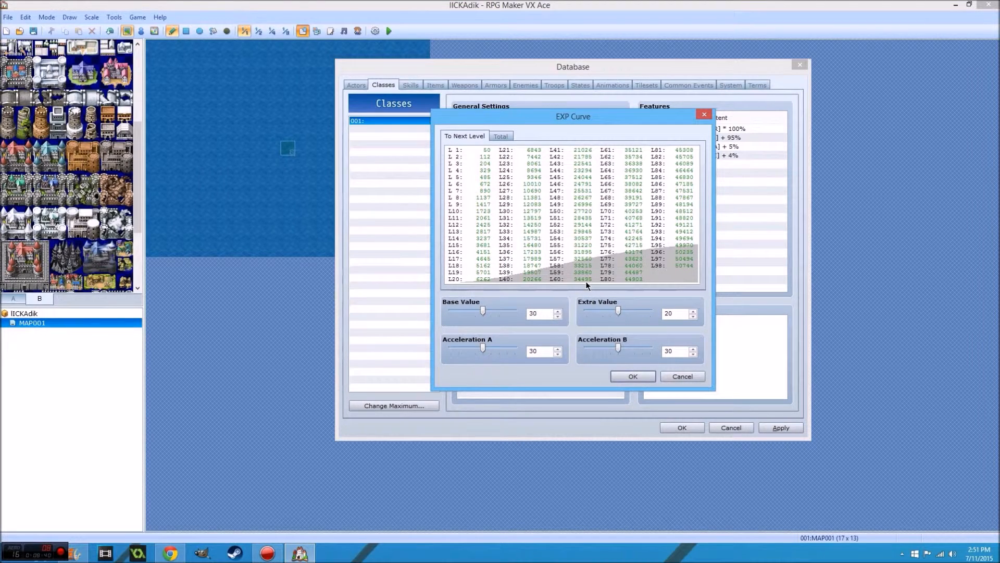
{"action": "left_click", "coordinate": [495, 134]}
{"action": "left_click", "coordinate": [474, 137]}
{"action": "mouse_move", "coordinate": [462, 155]}
- Try an EXP Curve with base value 50, extra value 40, and Acceleration A and B both at 50 for class 001
{"action": "left_click_drag", "start_coordinate": [483, 309], "coordinate": [558, 307]}
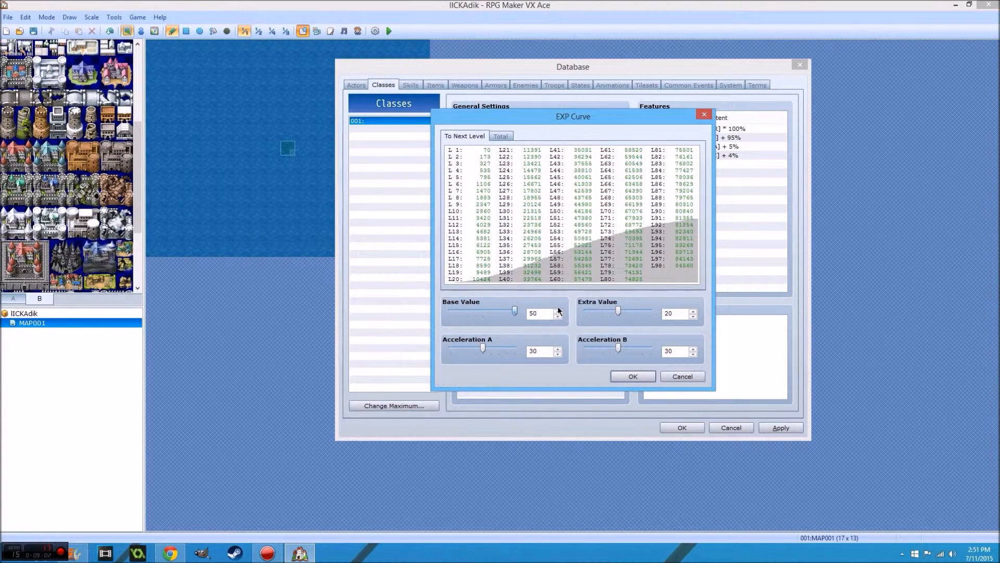
{"action": "left_click_drag", "start_coordinate": [619, 310], "coordinate": [650, 311]}
{"action": "left_click_drag", "start_coordinate": [617, 348], "coordinate": [650, 347]}
{"action": "left_click_drag", "start_coordinate": [484, 346], "coordinate": [560, 354]}
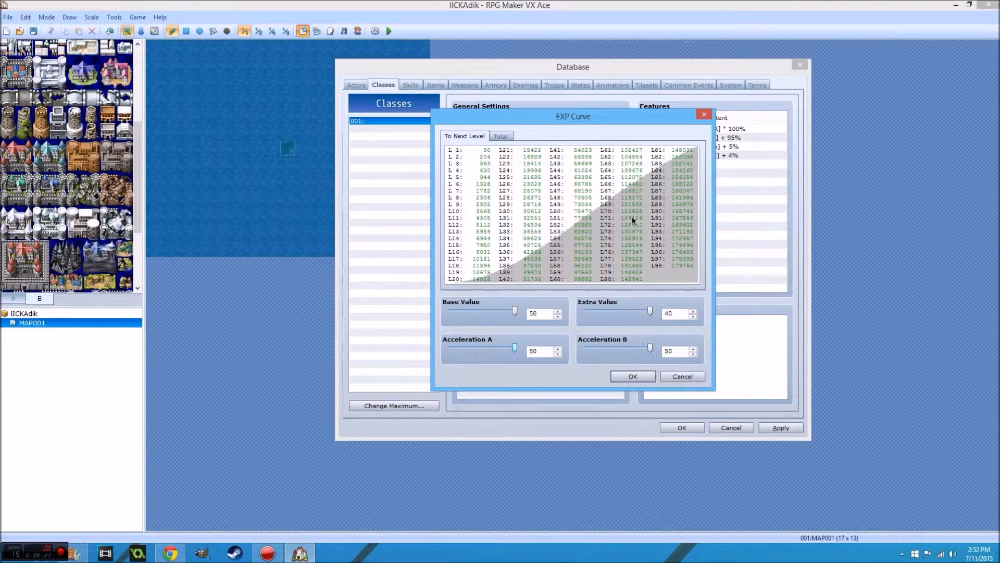
{"action": "left_click", "coordinate": [499, 135]}
{"action": "left_click", "coordinate": [473, 136]}
{"action": "left_click", "coordinate": [709, 116]}
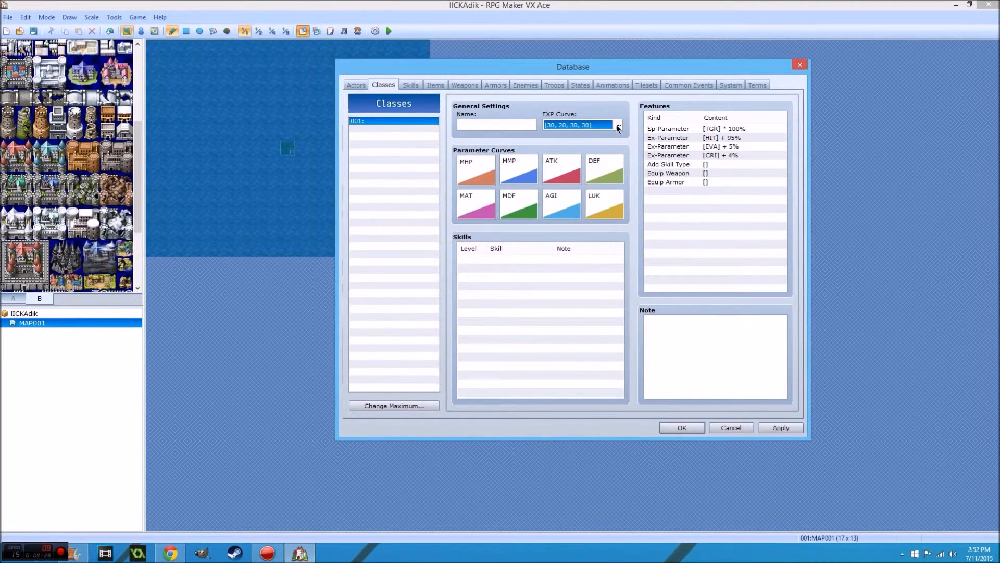
{"action": "left_click", "coordinate": [618, 125]}
{"action": "left_click", "coordinate": [702, 117]}
- Try quick settings E and A on the MHP parameter curve of class 001
{"action": "double_click", "coordinate": [484, 171]}
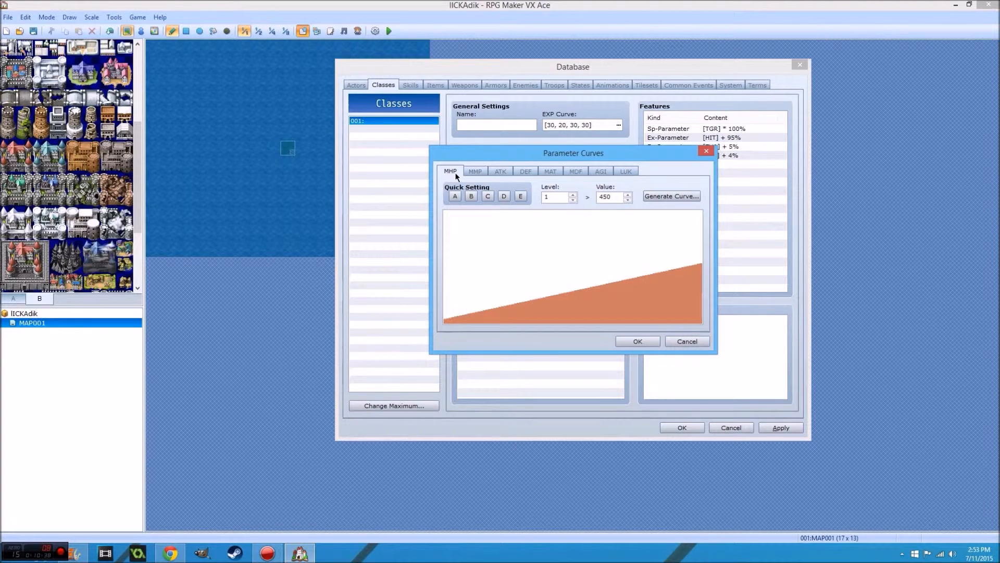
{"action": "left_click", "coordinate": [521, 197]}
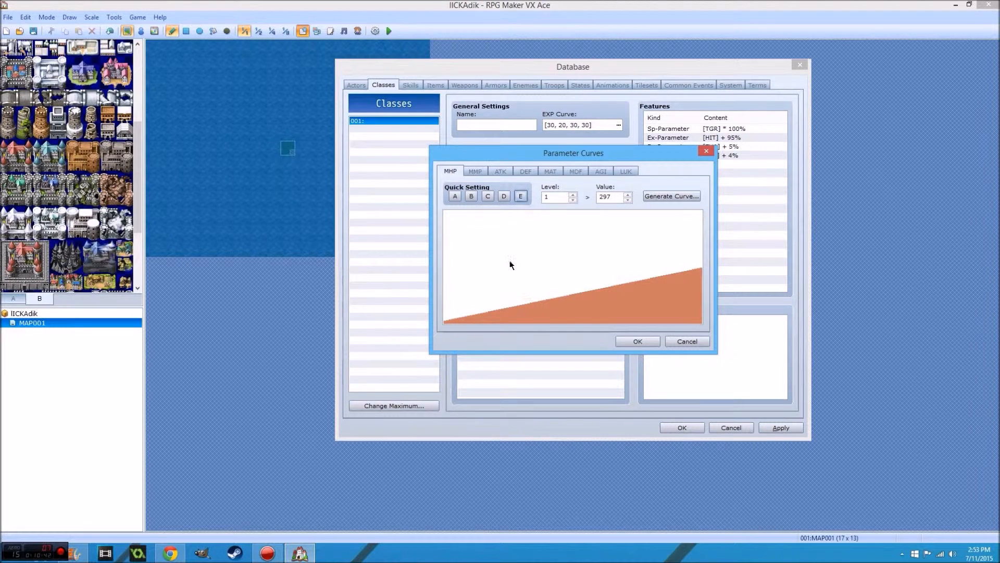
{"action": "left_click", "coordinate": [456, 198]}
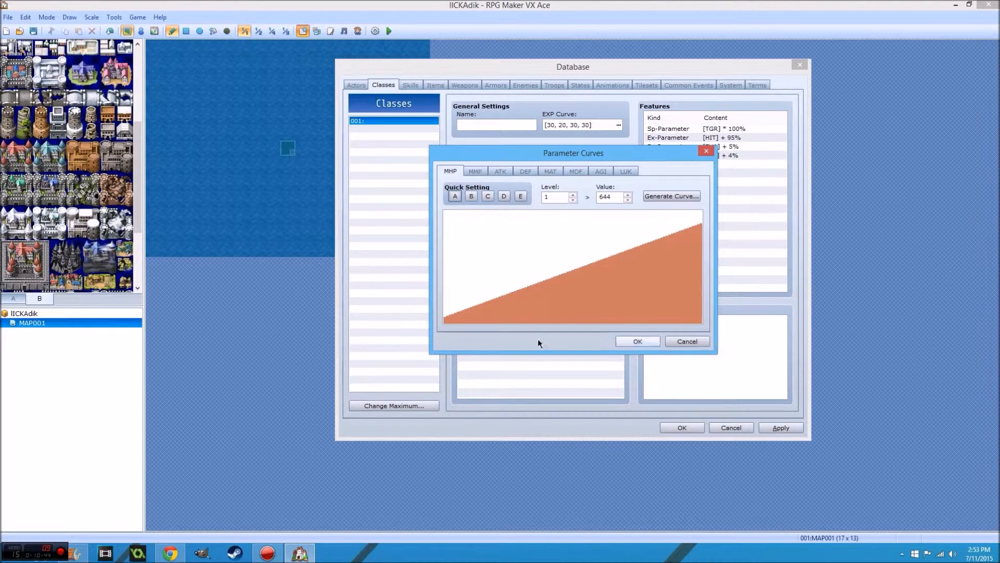
- Try generating an MHP curve from 1 at level 1 to 100 at level 99, and check its level 99 value
{"action": "left_click", "coordinate": [660, 196]}
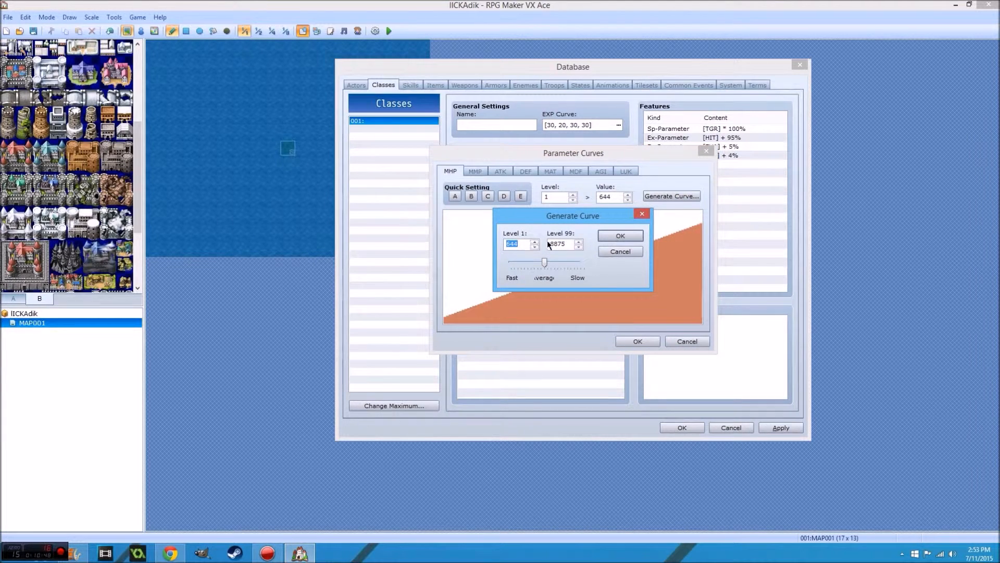
{"action": "type", "text": "1"}
{"action": "key", "text": "Tab"}
{"action": "type", "text": "100"}
{"action": "left_click", "coordinate": [620, 237]}
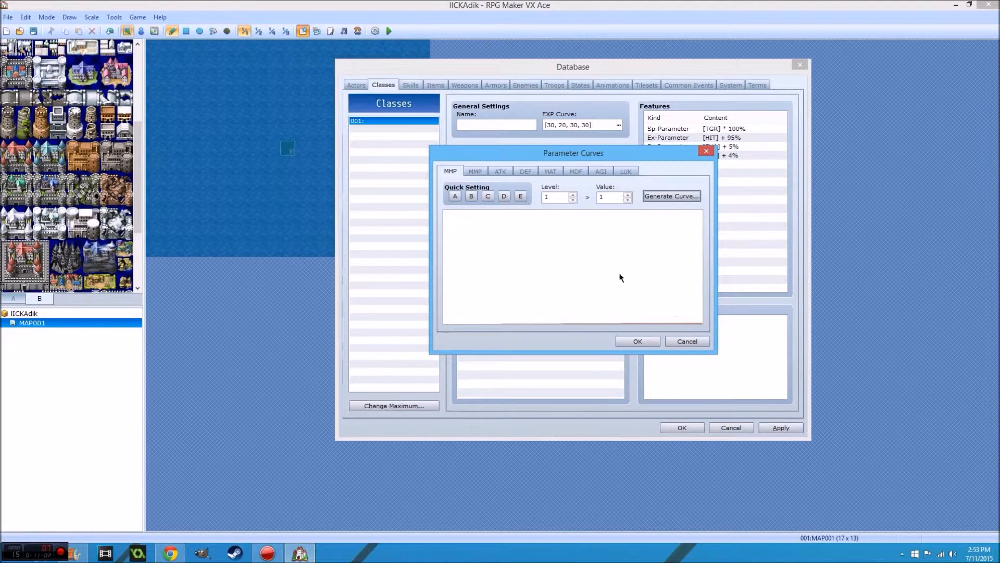
{"action": "left_click_drag", "start_coordinate": [547, 197], "coordinate": [529, 198]}
{"action": "type", "text": "99"}
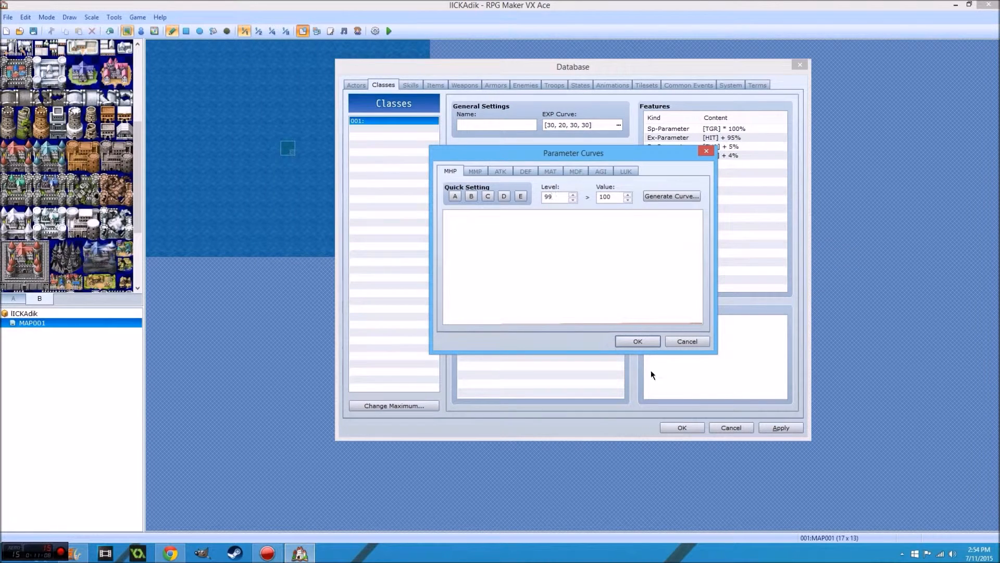
{"action": "left_click", "coordinate": [700, 344]}
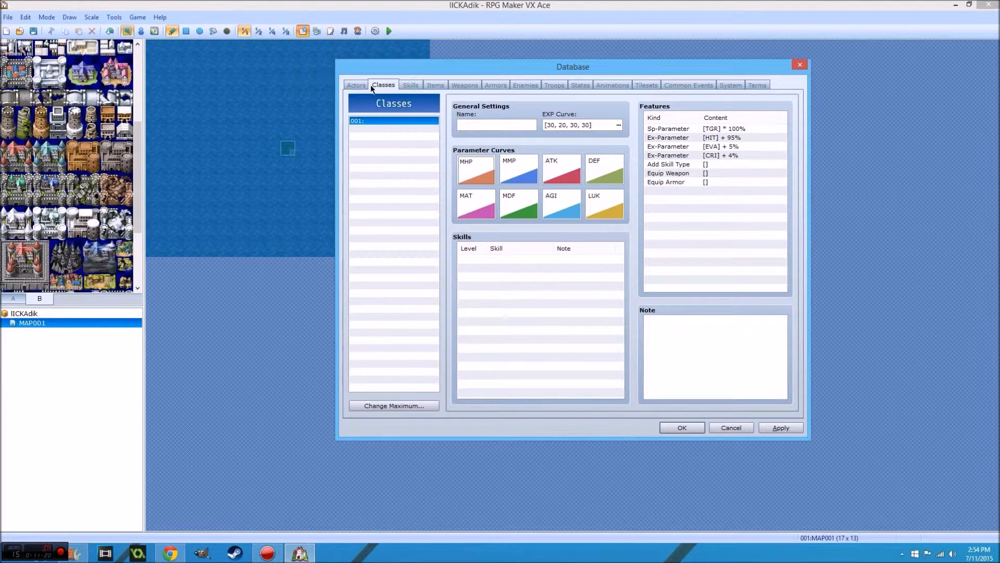
- Assign the custom $Puaaaal BEaaaard character graphic to actor 001
{"action": "left_click", "coordinate": [357, 84]}
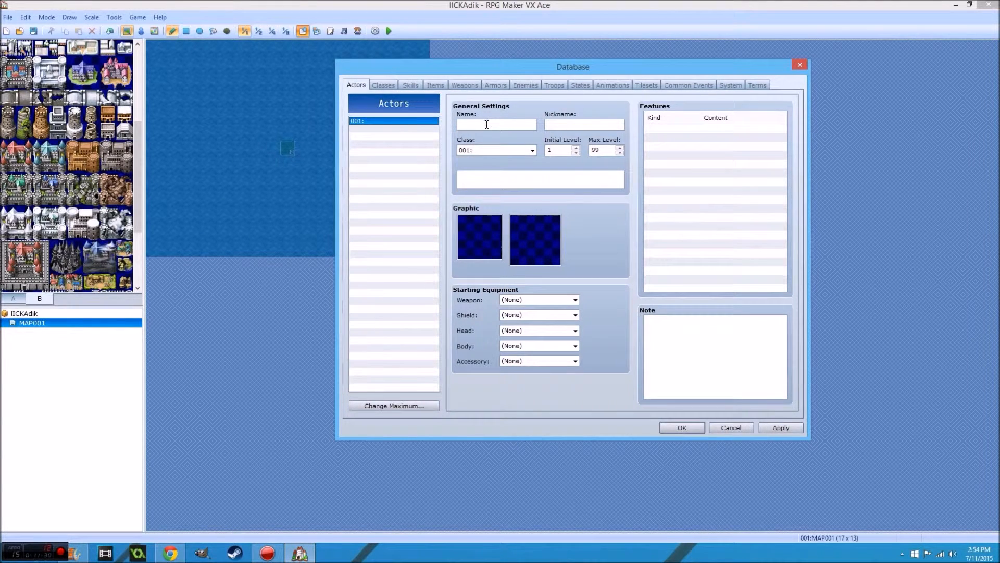
{"action": "double_click", "coordinate": [479, 235]}
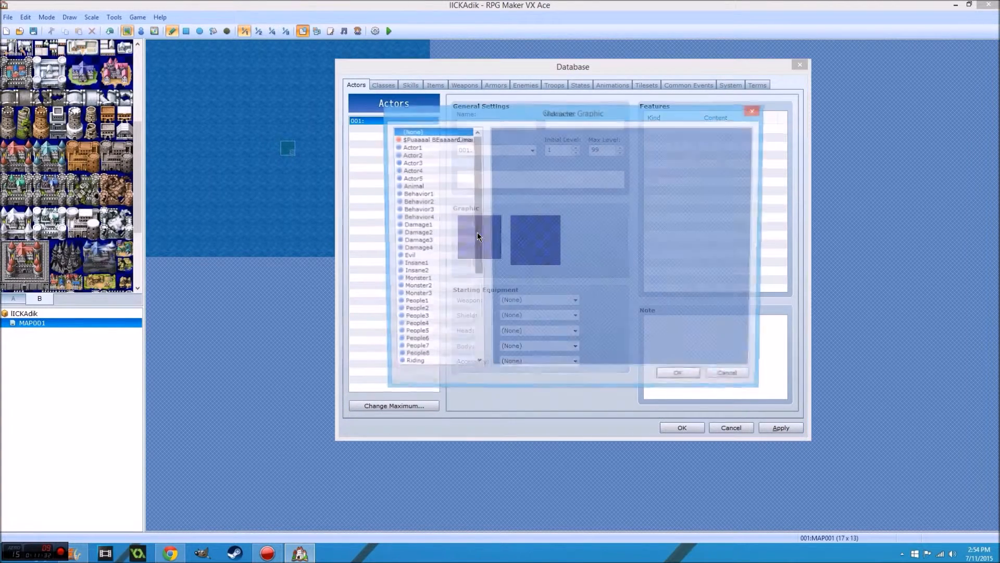
{"action": "left_click", "coordinate": [441, 140]}
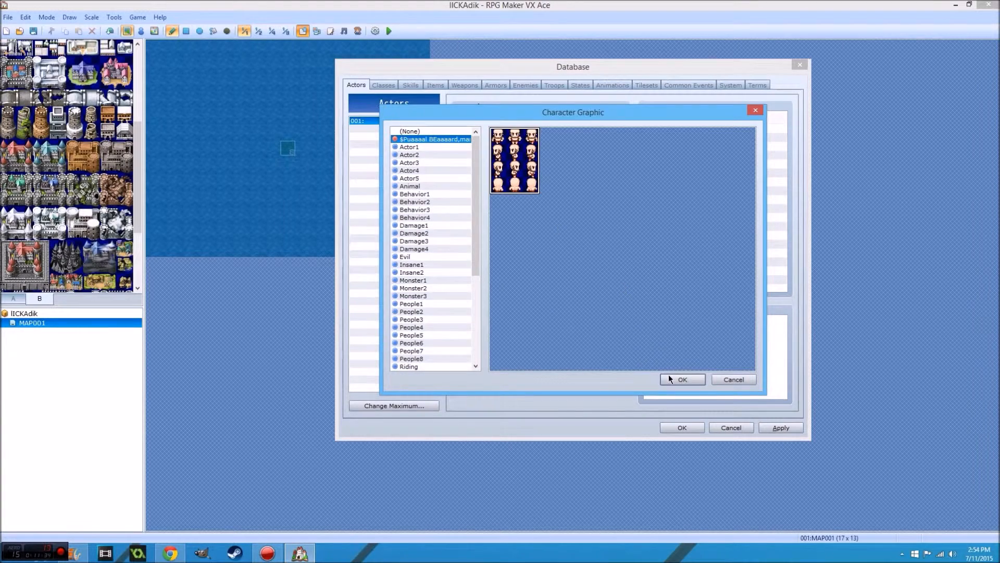
{"action": "left_click", "coordinate": [670, 376]}
- Assign the bald, white-bearded old man's face from the People1 set to actor 001
{"action": "double_click", "coordinate": [540, 255]}
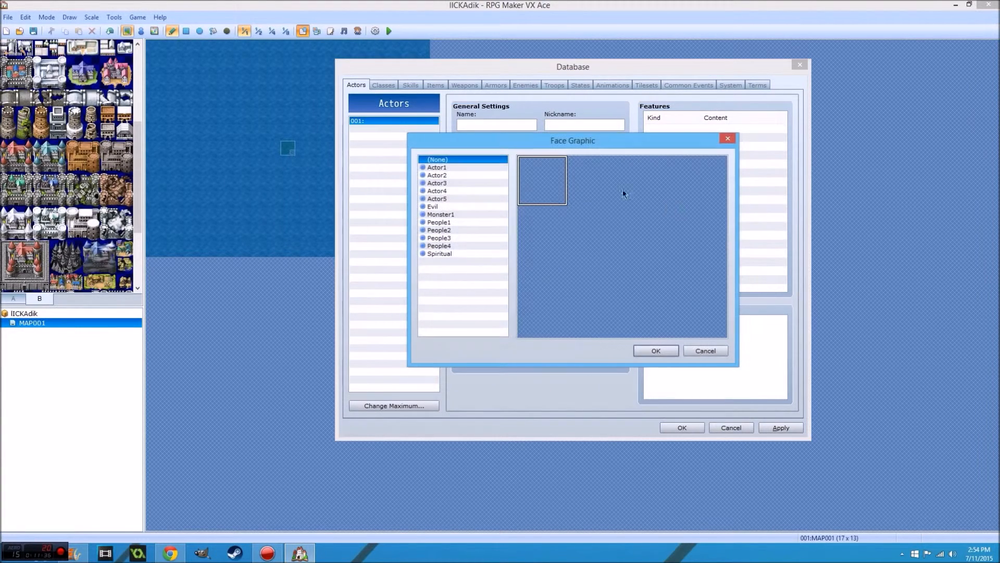
{"action": "left_click", "coordinate": [471, 183]}
{"action": "left_click", "coordinate": [451, 199]}
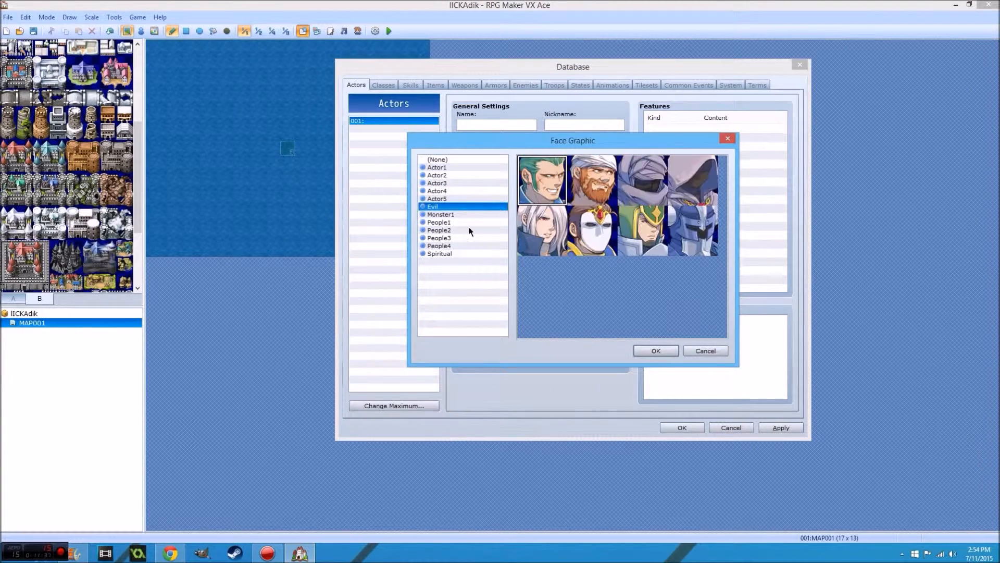
{"action": "left_click", "coordinate": [459, 190]}
{"action": "left_click", "coordinate": [456, 199]}
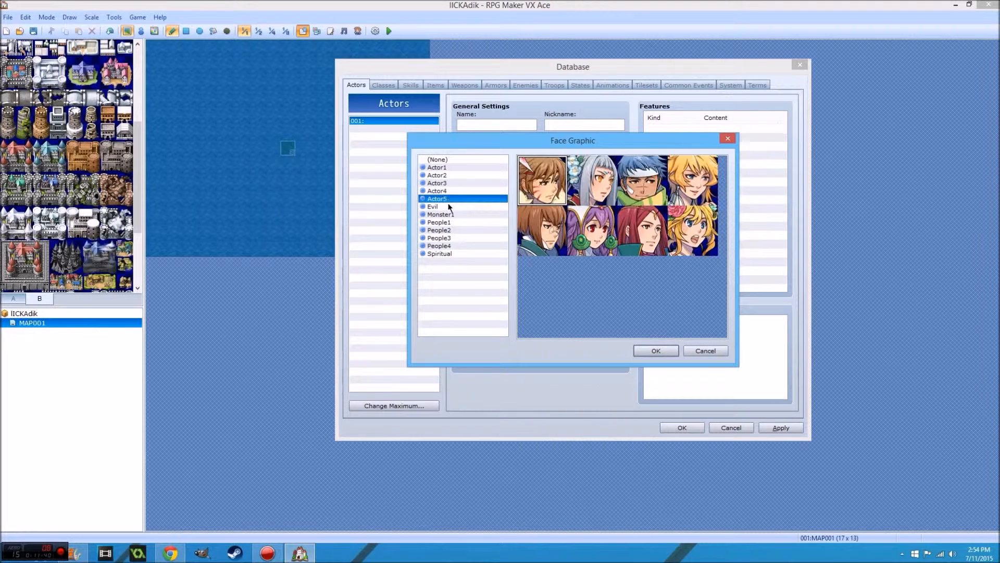
{"action": "left_click", "coordinate": [448, 206]}
{"action": "left_click", "coordinate": [449, 222]}
{"action": "left_click", "coordinate": [630, 250]}
{"action": "left_click", "coordinate": [654, 349]}
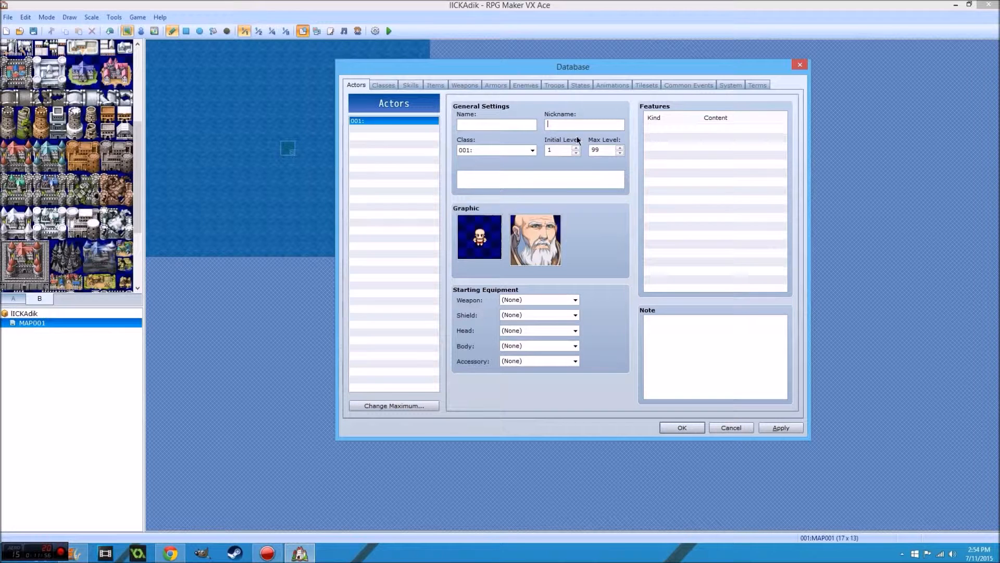
- Set actor 001's nickname to huggy and its class to 001
{"action": "type", "text": "huggy"}
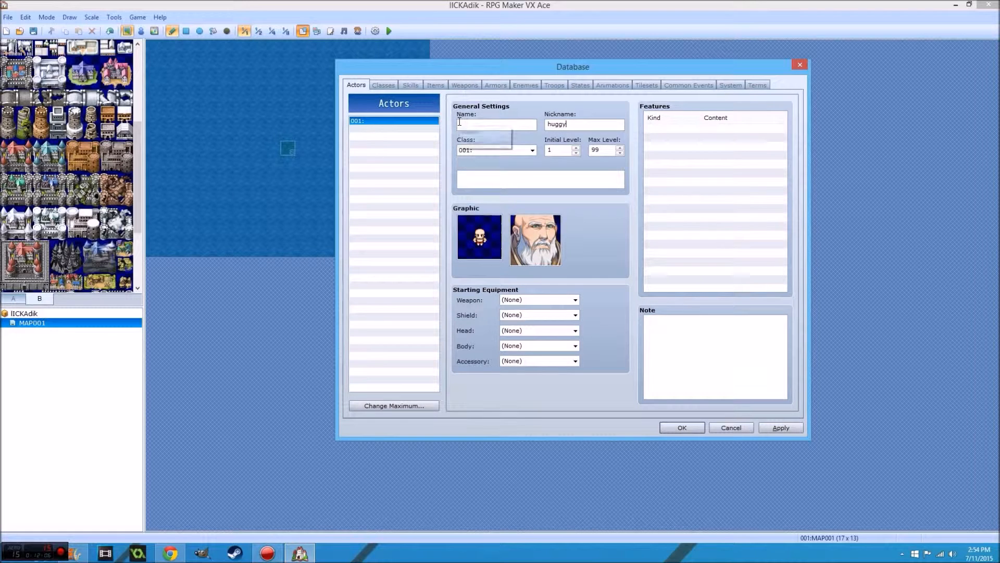
{"action": "left_click", "coordinate": [473, 151]}
{"action": "left_click", "coordinate": [473, 160]}
{"action": "left_click", "coordinate": [488, 177]}
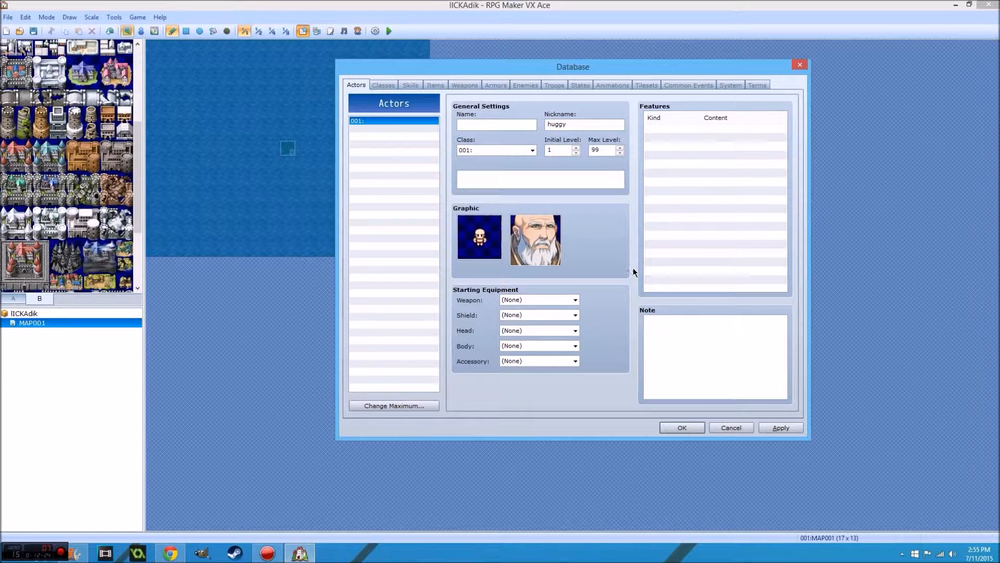
- Examine the Equip Armor feature options for actor 001, the features of class 001, and the database Terms
{"action": "double_click", "coordinate": [674, 132]}
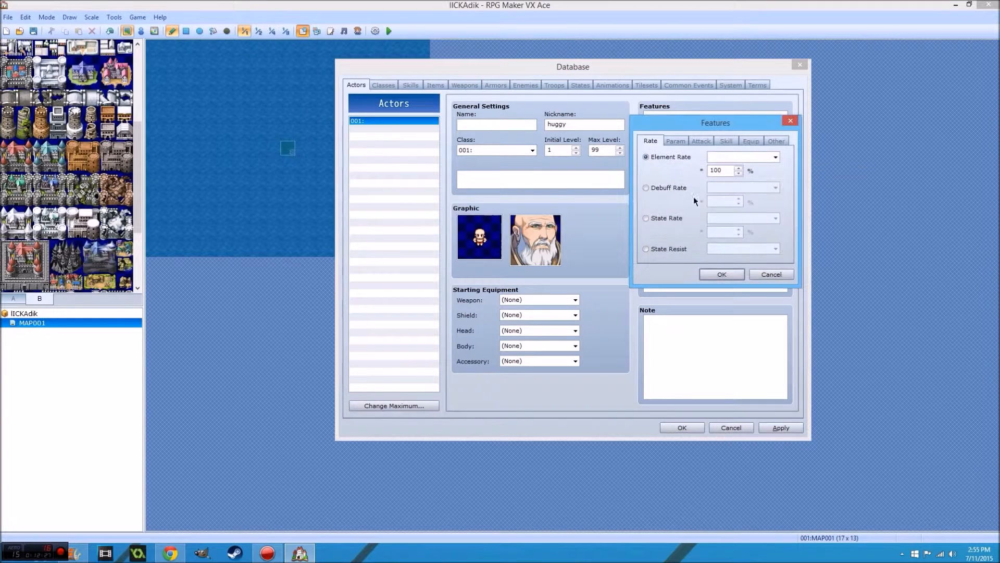
{"action": "left_click", "coordinate": [756, 142]}
{"action": "left_click", "coordinate": [646, 175]}
{"action": "left_click", "coordinate": [775, 174]}
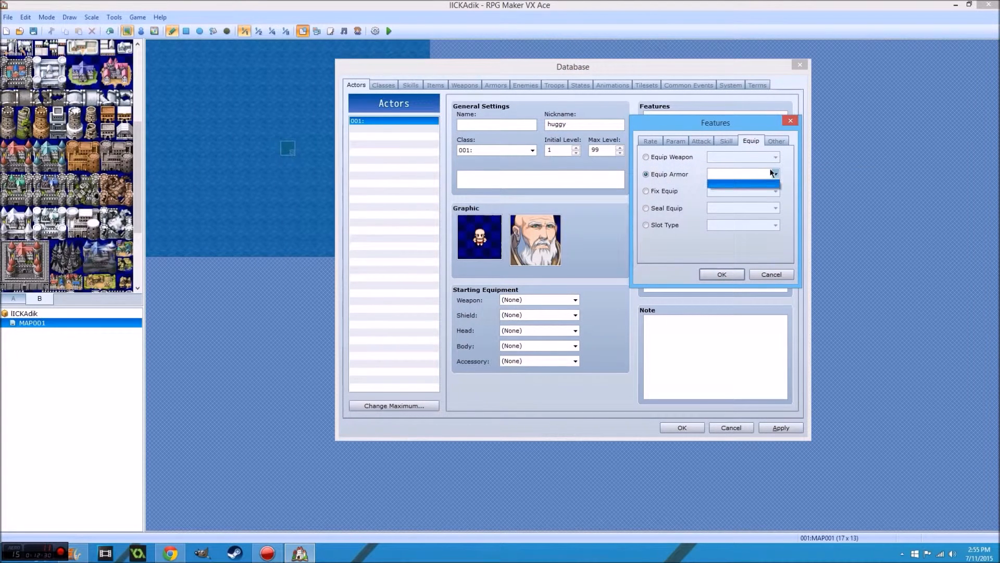
{"action": "left_click", "coordinate": [789, 122]}
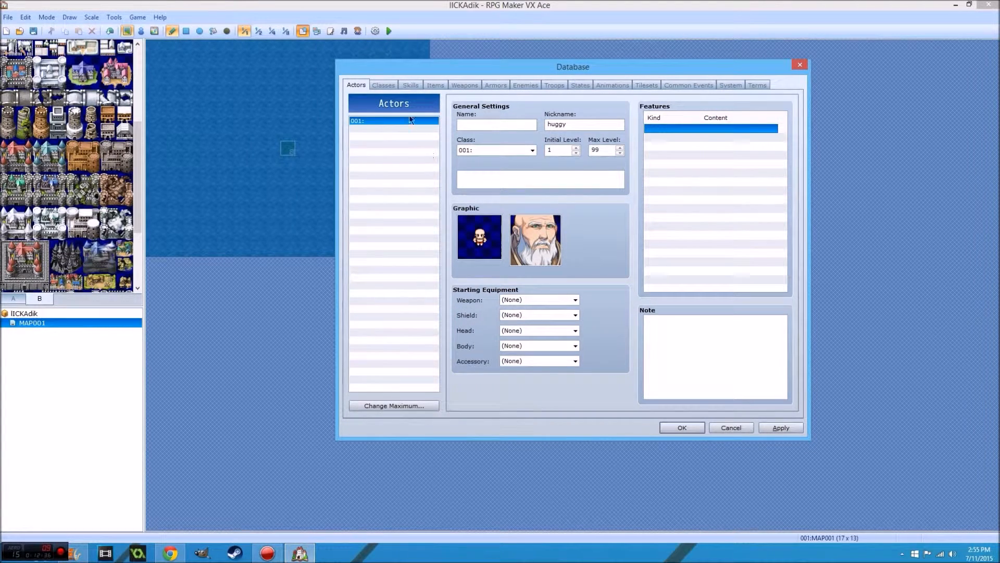
{"action": "left_click", "coordinate": [390, 86]}
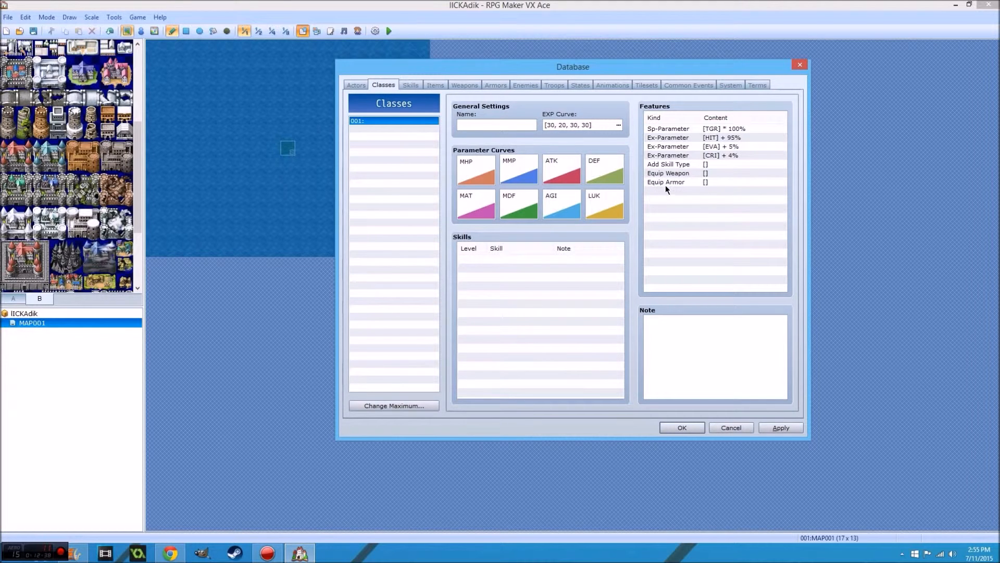
{"action": "left_click", "coordinate": [359, 85]}
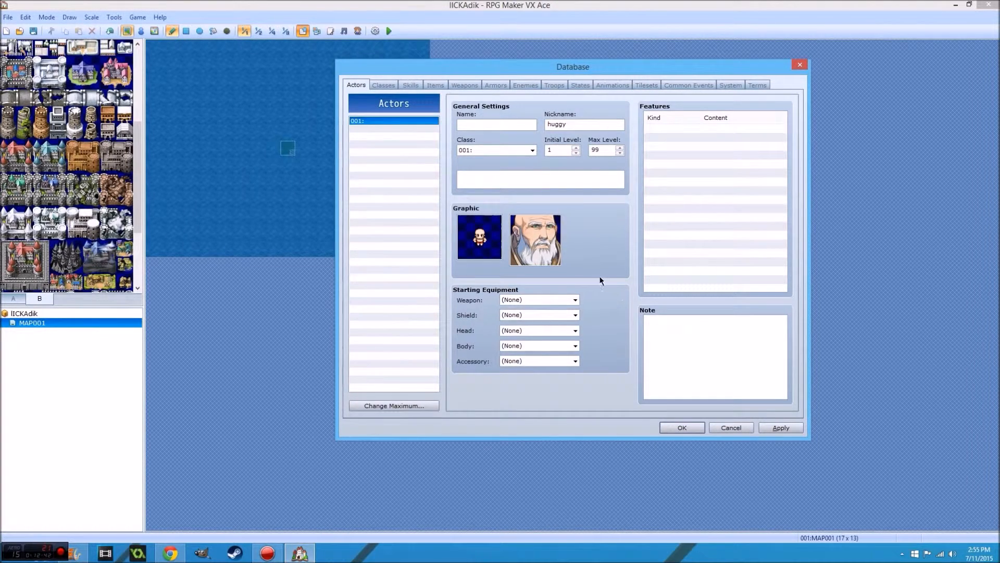
{"action": "left_click", "coordinate": [756, 85]}
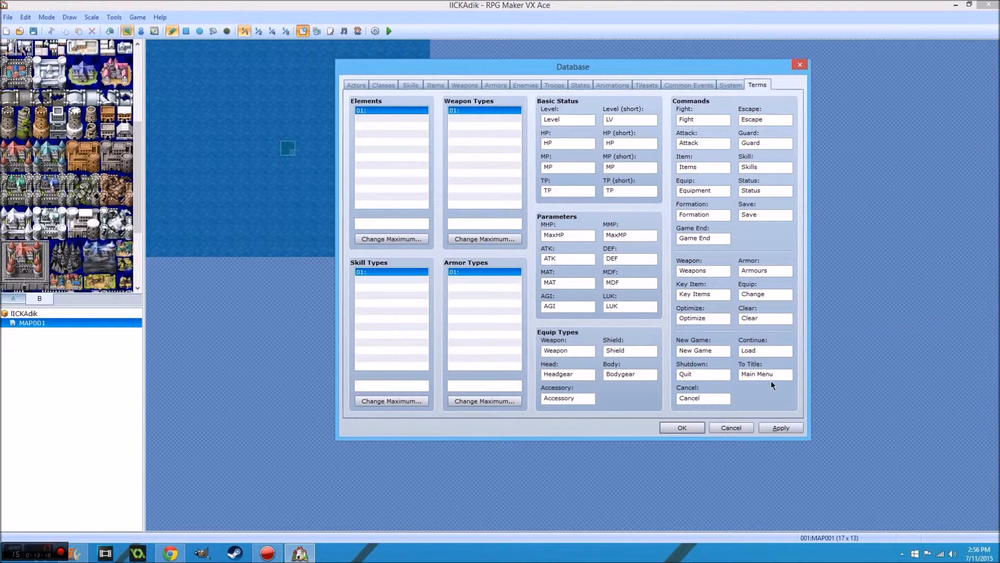
- Apply the database changes and launch a playtest, saving the changes to Destiny Quest
{"action": "left_click", "coordinate": [777, 428]}
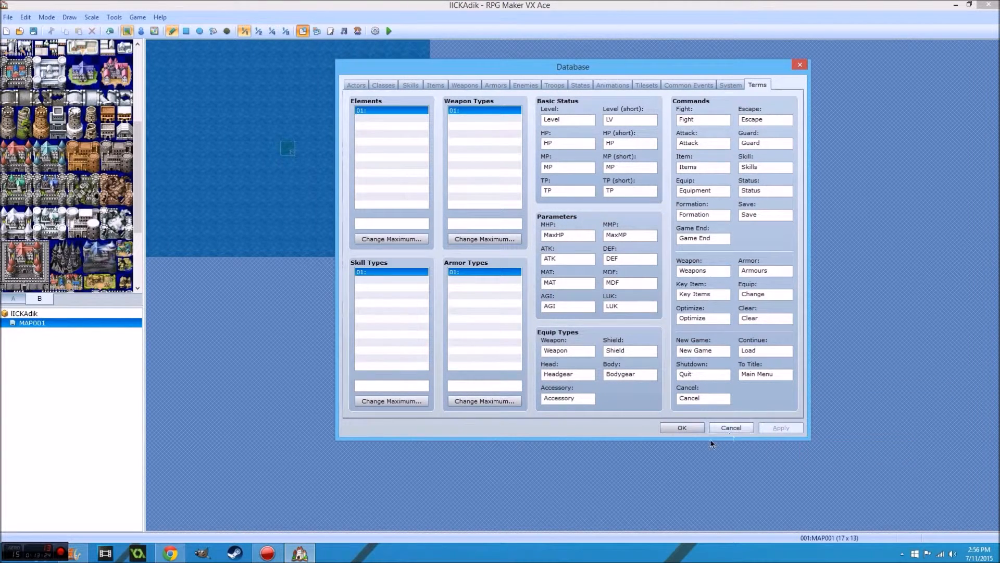
{"action": "left_click", "coordinate": [682, 428]}
{"action": "left_click", "coordinate": [389, 31]}
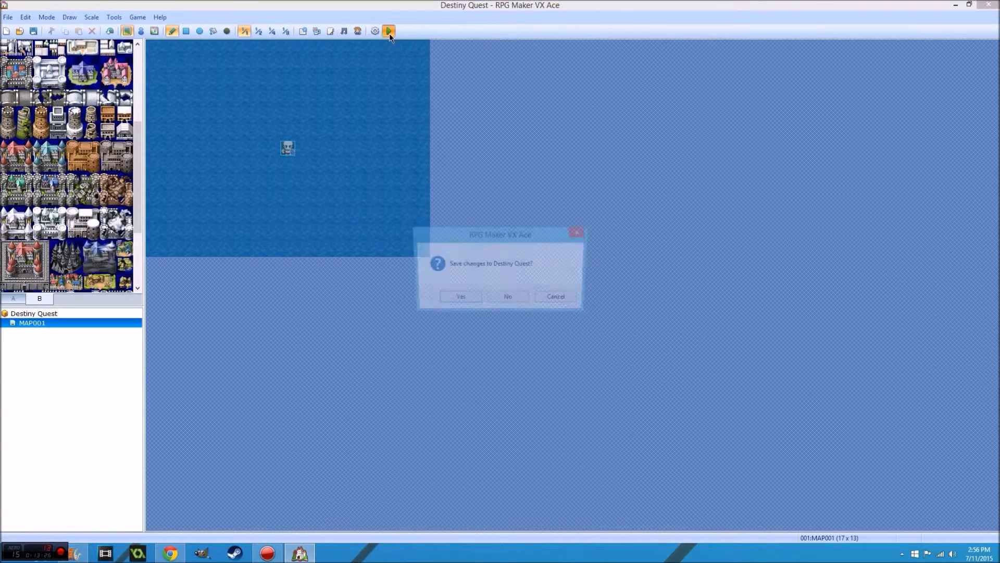
{"action": "left_click", "coordinate": [457, 299]}
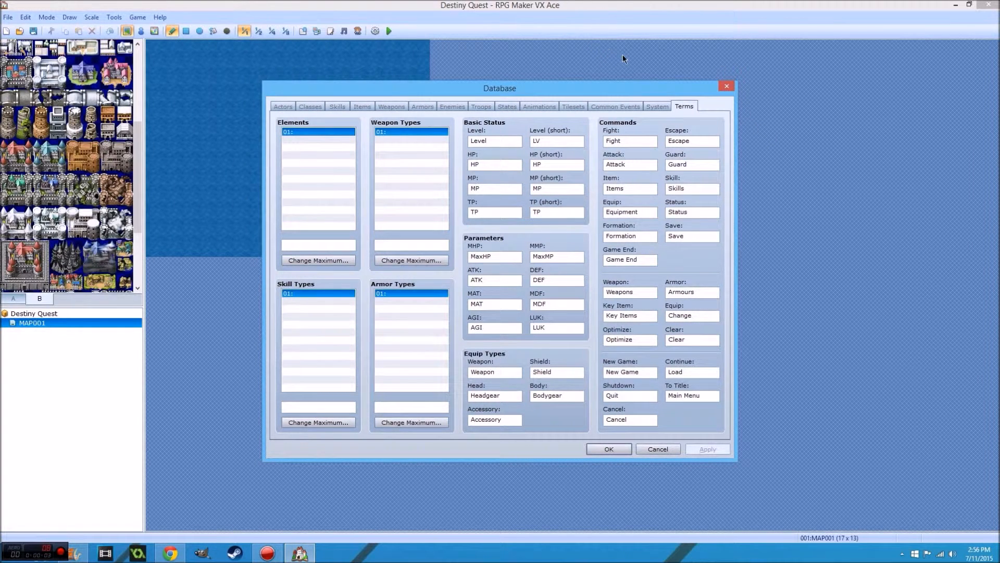
{"action": "key", "text": "Escape"}
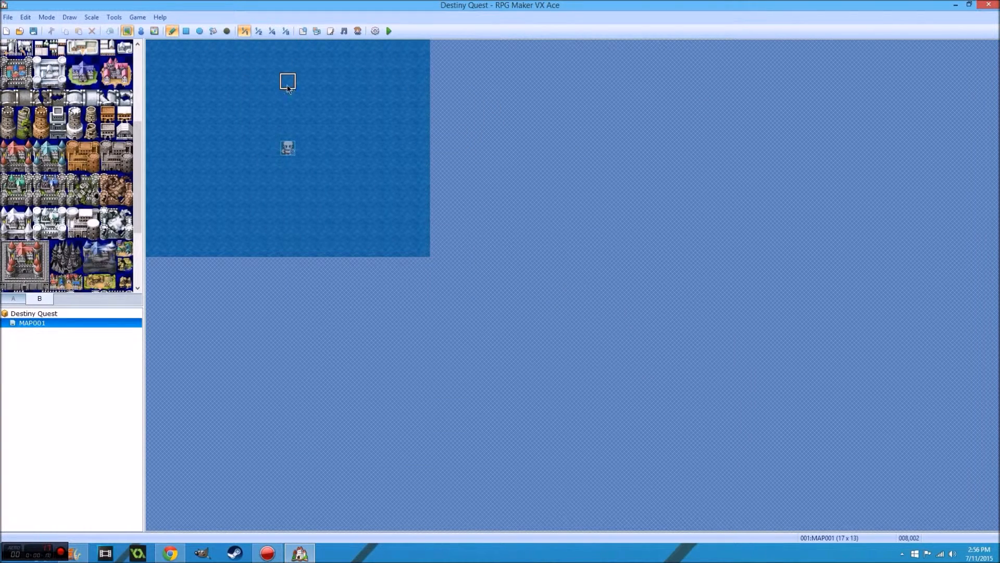
{"action": "left_click", "coordinate": [304, 31]}
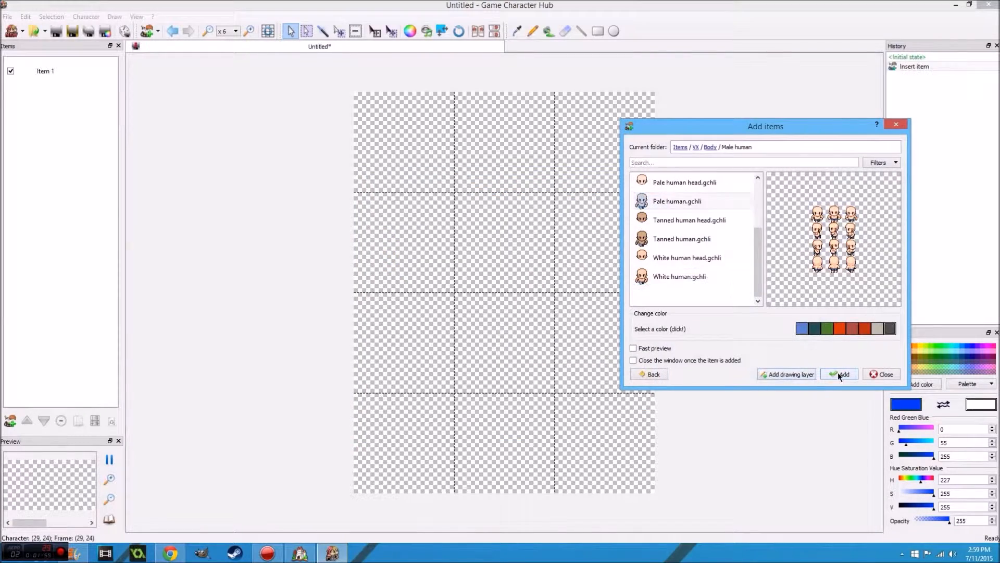
- Switch to Game Character Hub, add the Pale human body to the character, and dress it in the male Coat (2) clothing
{"action": "left_click", "coordinate": [838, 372]}
{"action": "left_click", "coordinate": [675, 258]}
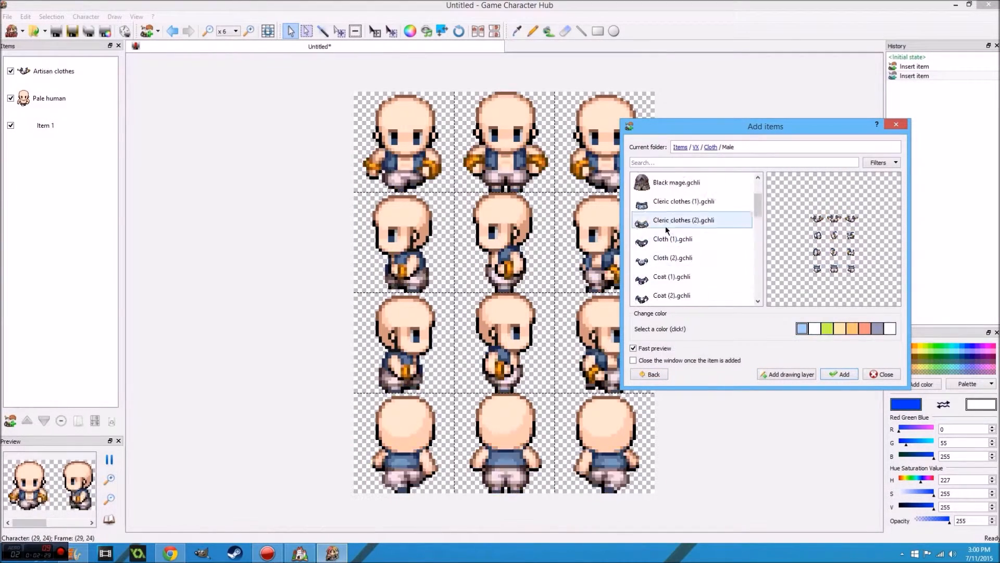
{"action": "left_click", "coordinate": [826, 328]}
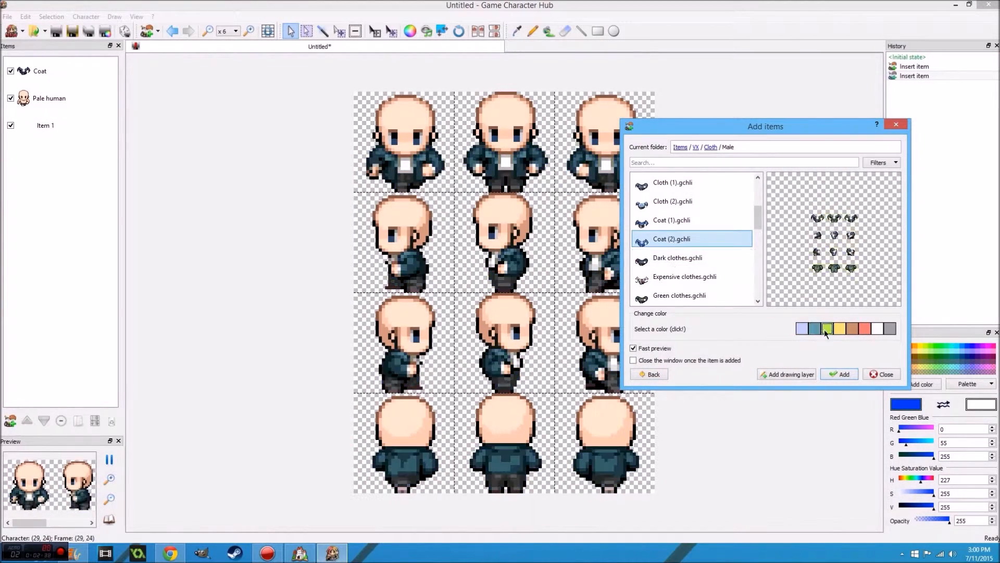
{"action": "left_click", "coordinate": [649, 374]}
{"action": "left_click", "coordinate": [649, 374]}
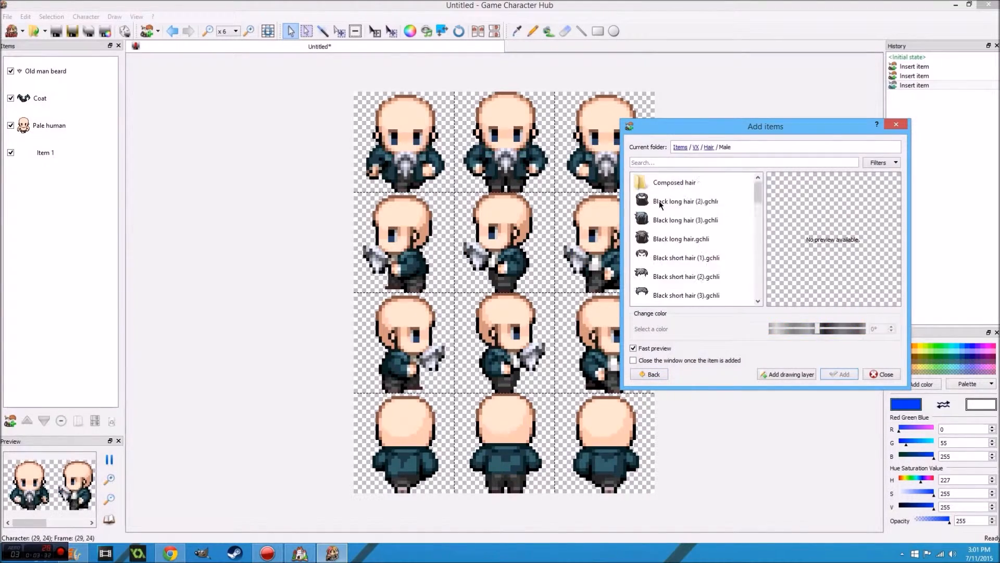
- Add the White short hair and grey Driver glasses to the character, then check the Hair decoration accessories
{"action": "left_click_drag", "start_coordinate": [821, 232], "coordinate": [820, 249]}
{"action": "left_click", "coordinate": [767, 238]}
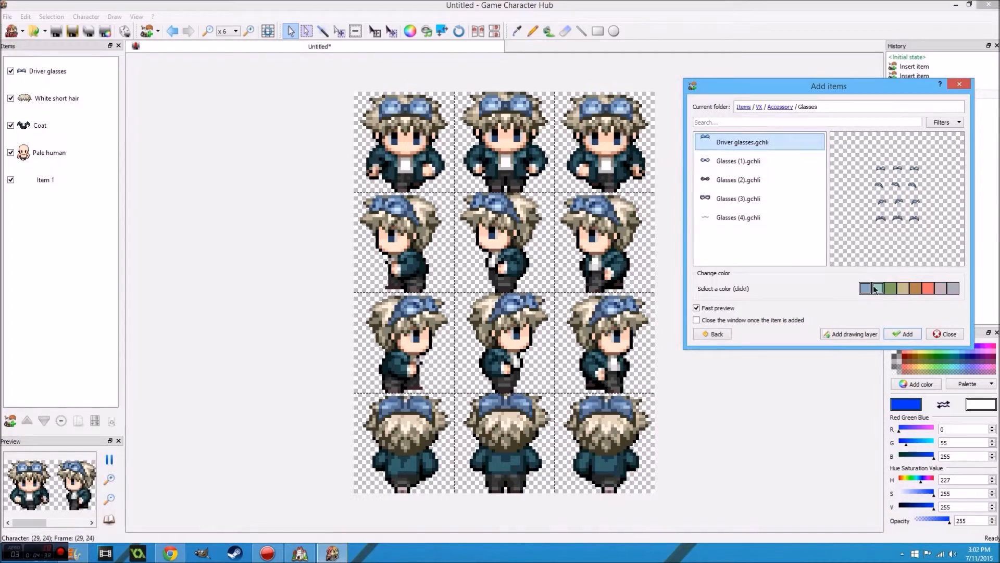
{"action": "left_click", "coordinate": [899, 334]}
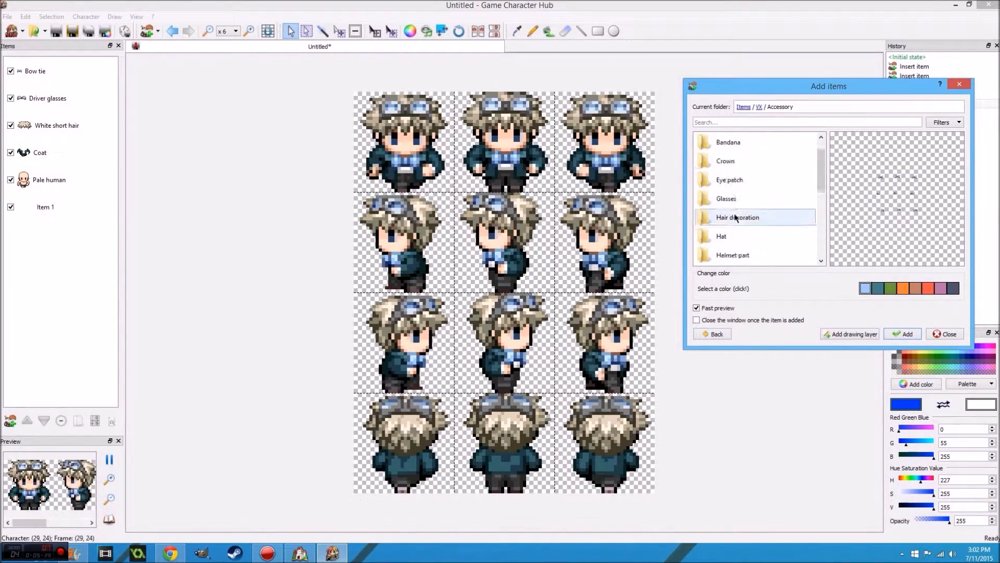
{"action": "scroll", "coordinate": [737, 218], "scroll_direction": "up", "scroll_amount": 1}
{"action": "left_click", "coordinate": [736, 218]}
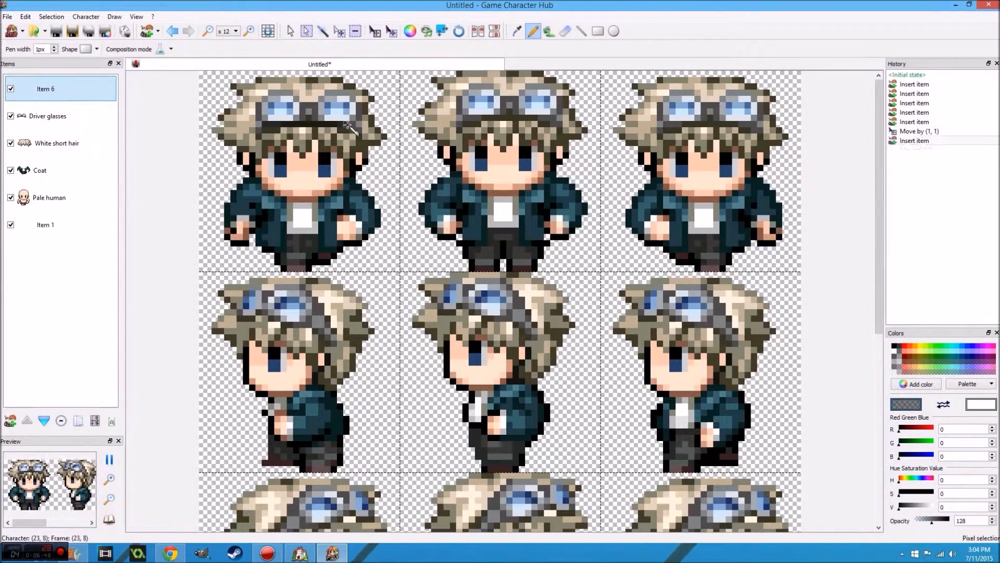
- Recolor the Driver glasses with hue 151, saturation -13 and lightness -58, and shift them down on the hair in all frames
{"action": "left_click", "coordinate": [410, 35]}
{"action": "left_click_drag", "start_coordinate": [501, 263], "coordinate": [462, 264]}
{"action": "left_click_drag", "start_coordinate": [501, 238], "coordinate": [465, 238]}
{"action": "left_click_drag", "start_coordinate": [501, 287], "coordinate": [471, 287]}
{"action": "left_click_drag", "start_coordinate": [465, 238], "coordinate": [544, 238]}
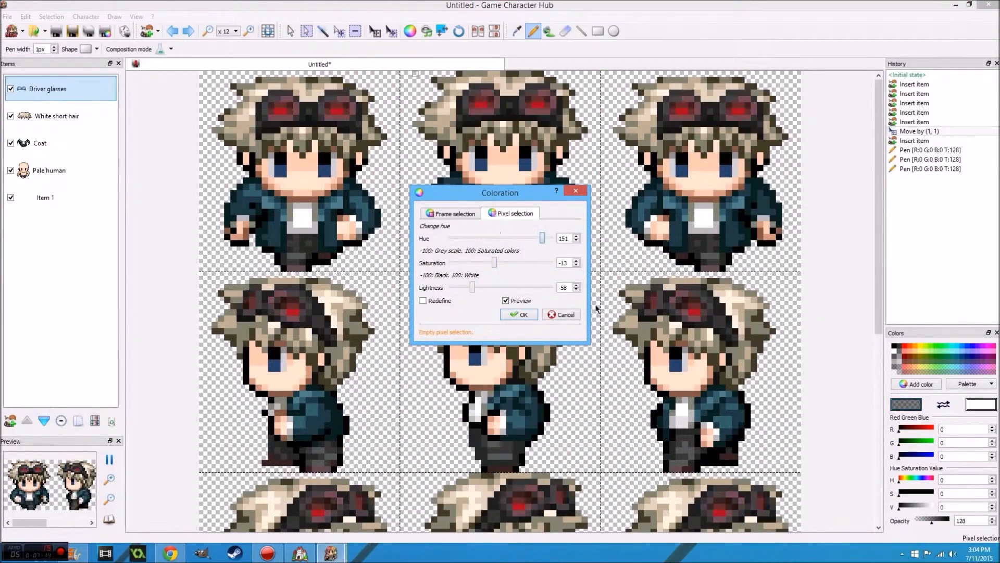
{"action": "left_click", "coordinate": [518, 315]}
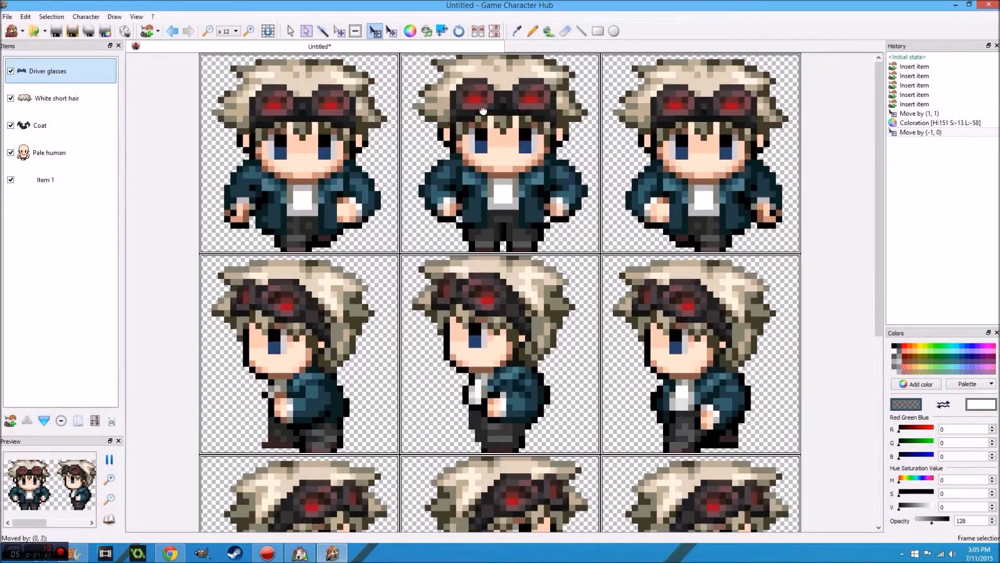
{"action": "left_click_drag", "start_coordinate": [536, 111], "coordinate": [535, 114]}
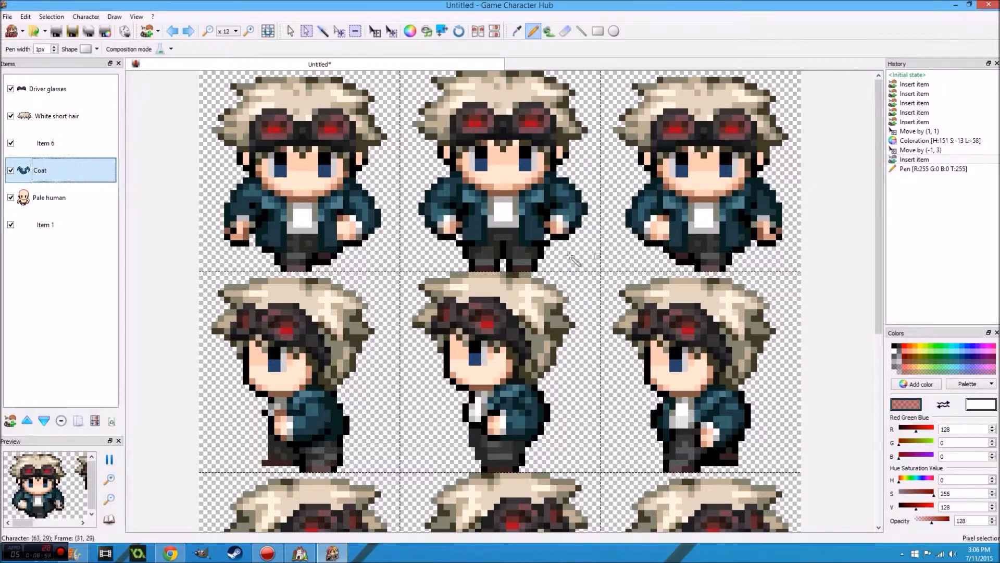
- Paint translucent dark red (128, 0, 0) rectangles over the white shirt in the front-facing and left-facing frames
{"action": "left_click_drag", "start_coordinate": [691, 205], "coordinate": [717, 231]}
{"action": "left_click_drag", "start_coordinate": [290, 205], "coordinate": [315, 231]}
{"action": "scroll", "coordinate": [328, 252], "scroll_direction": "down", "scroll_amount": 3}
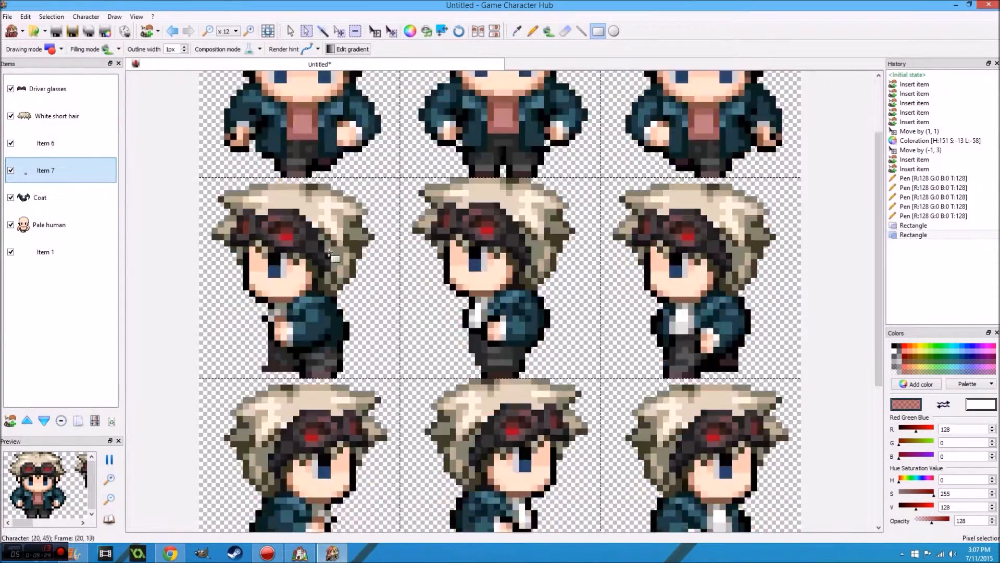
{"action": "left_click_drag", "start_coordinate": [672, 321], "coordinate": [673, 331]}
{"action": "left_click_drag", "start_coordinate": [679, 305], "coordinate": [692, 330]}
- Tint the white shirt dark red with rectangles in the three right-facing frames
{"action": "scroll", "coordinate": [672, 323], "scroll_direction": "down", "scroll_amount": 6}
{"action": "left_click_drag", "start_coordinate": [315, 318], "coordinate": [333, 325]}
{"action": "left_click_drag", "start_coordinate": [315, 331], "coordinate": [321, 337]}
{"action": "left_click_drag", "start_coordinate": [516, 318], "coordinate": [529, 337]}
{"action": "left_click_drag", "start_coordinate": [713, 319], "coordinate": [731, 343]}
{"action": "scroll", "coordinate": [501, 186], "scroll_direction": "up", "scroll_amount": 9}
{"action": "scroll", "coordinate": [502, 185], "scroll_direction": "down", "scroll_amount": 4}
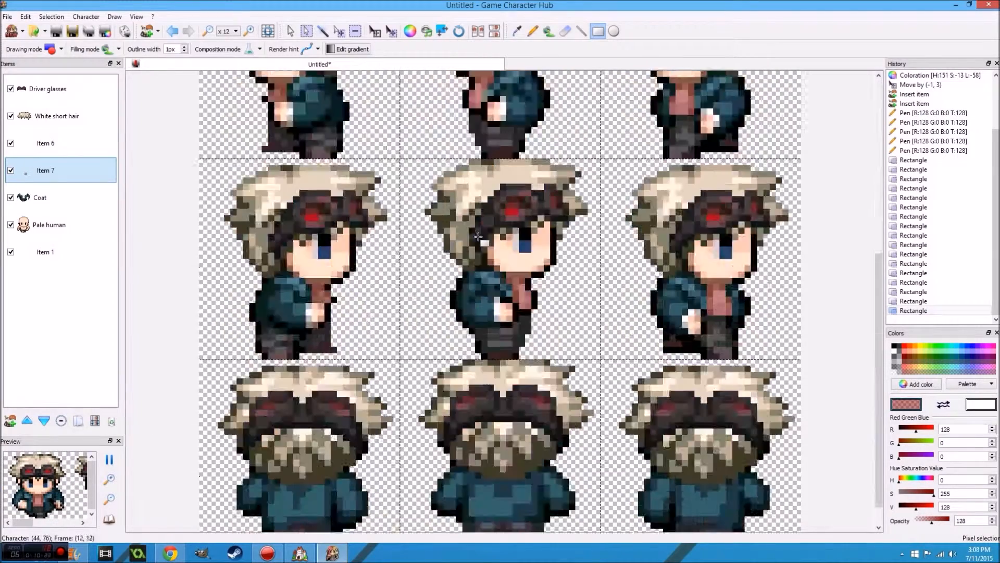
{"action": "scroll", "coordinate": [501, 185], "scroll_direction": "up", "scroll_amount": 4}
- Save the character in the Characters folder under the file name Theodore Clockmaster
{"action": "left_click", "coordinate": [8, 16]}
{"action": "left_click", "coordinate": [62, 130]}
{"action": "type", "text": "Kog"}
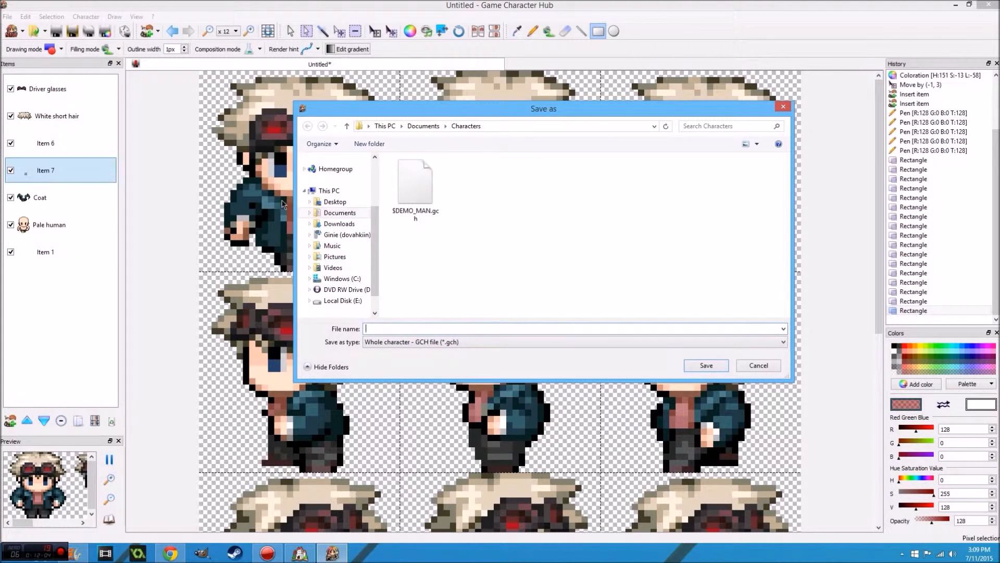
{"action": "type", "text": "Theodore Cogsm"}
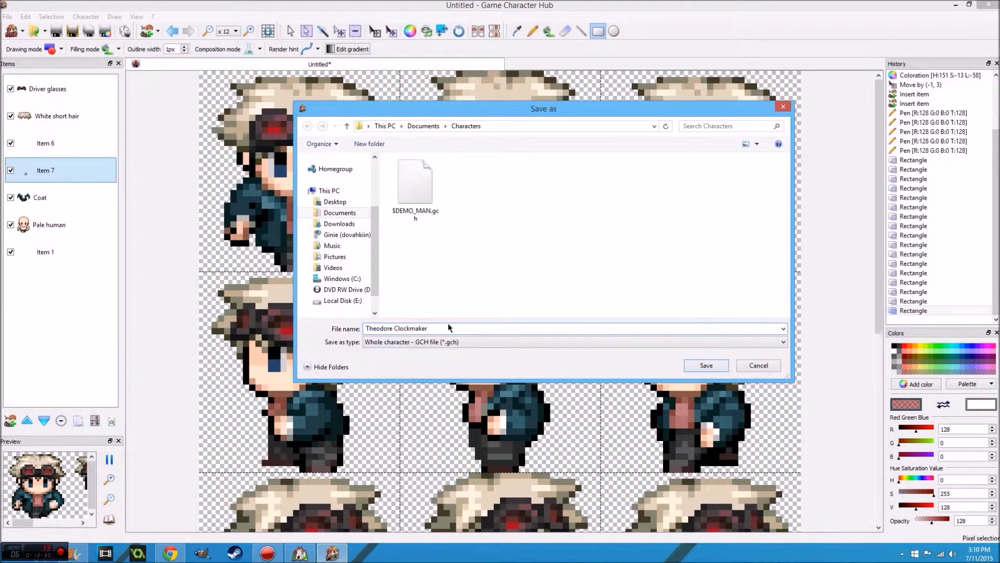
{"action": "left_click", "coordinate": [706, 365]}
{"action": "left_click", "coordinate": [23, 31]}
{"action": "left_click", "coordinate": [8, 16]}
{"action": "left_click", "coordinate": [51, 107]}
{"action": "type", "text": "Theodore Clockmaster"}
{"action": "left_click", "coordinate": [706, 365]}
{"action": "left_click", "coordinate": [562, 292]}
{"action": "left_click", "coordinate": [568, 377]}
- Create a new VX Ace face character and add a male face base in the pale skin tone
{"action": "left_click", "coordinate": [7, 16]}
{"action": "mouse_move", "coordinate": [26, 25]}
{"action": "left_click", "coordinate": [241, 57]}
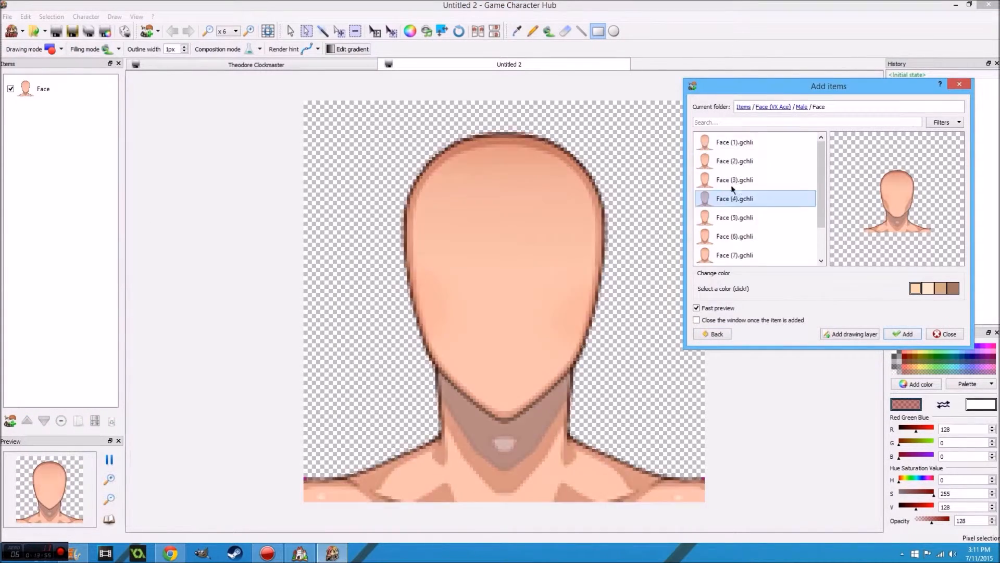
{"action": "left_click", "coordinate": [711, 144]}
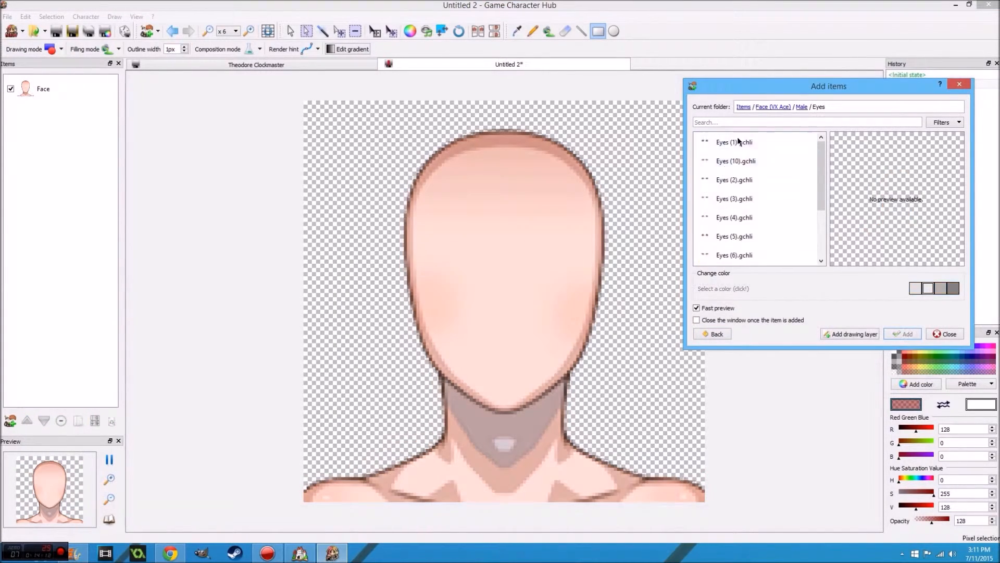
- Add large teal male eyes with their shading to the face
{"action": "left_click", "coordinate": [723, 239]}
{"action": "scroll", "coordinate": [723, 239], "scroll_direction": "down", "scroll_amount": 1}
{"action": "scroll", "coordinate": [724, 209], "scroll_direction": "up", "scroll_amount": 2}
{"action": "left_click", "coordinate": [720, 215]}
{"action": "left_click", "coordinate": [735, 141]}
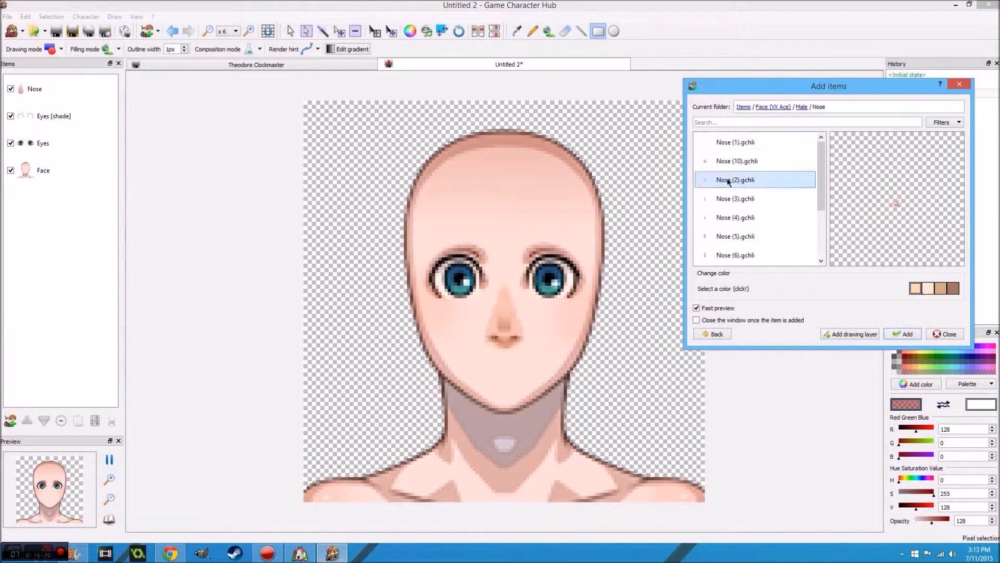
- Compare the male nose shapes and add a long, straight nose to the face
{"action": "left_click", "coordinate": [735, 142]}
{"action": "left_click", "coordinate": [735, 217]}
{"action": "left_click", "coordinate": [734, 236]}
{"action": "left_click", "coordinate": [735, 161]}
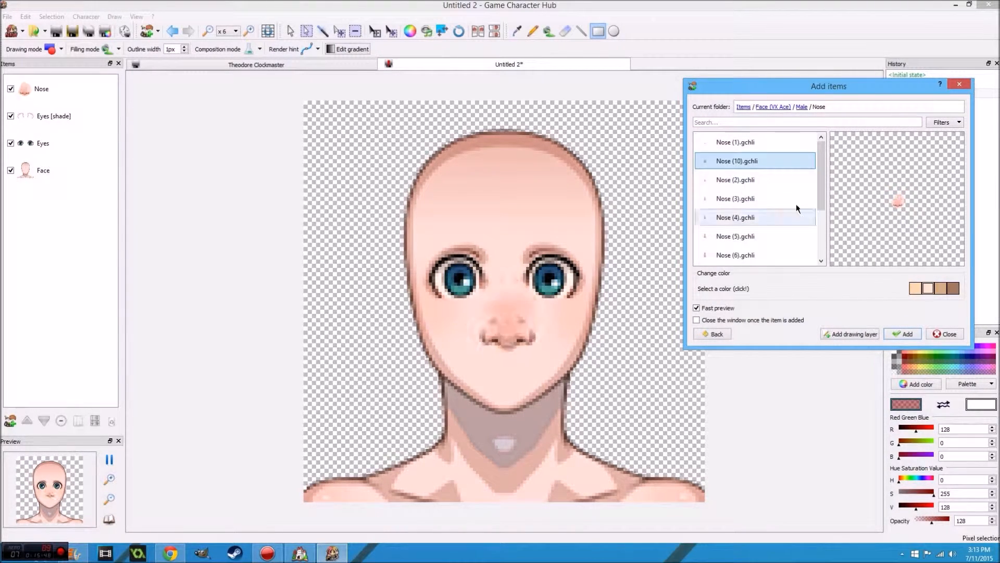
{"action": "key", "text": "Down"}
{"action": "key", "text": "Down"}
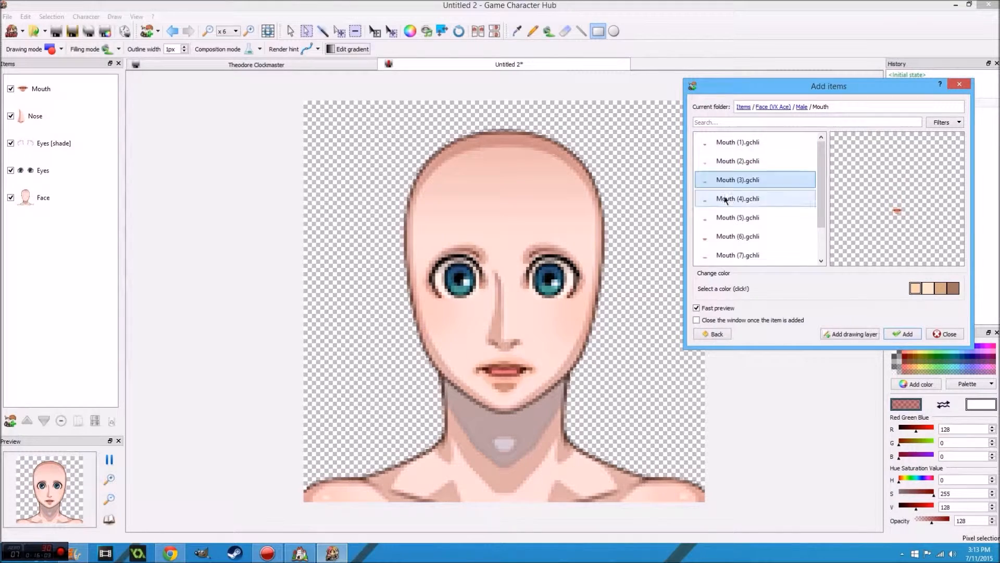
- Add a wide, slightly smiling male mouth to the face and return to the item categories
{"action": "left_click", "coordinate": [729, 198]}
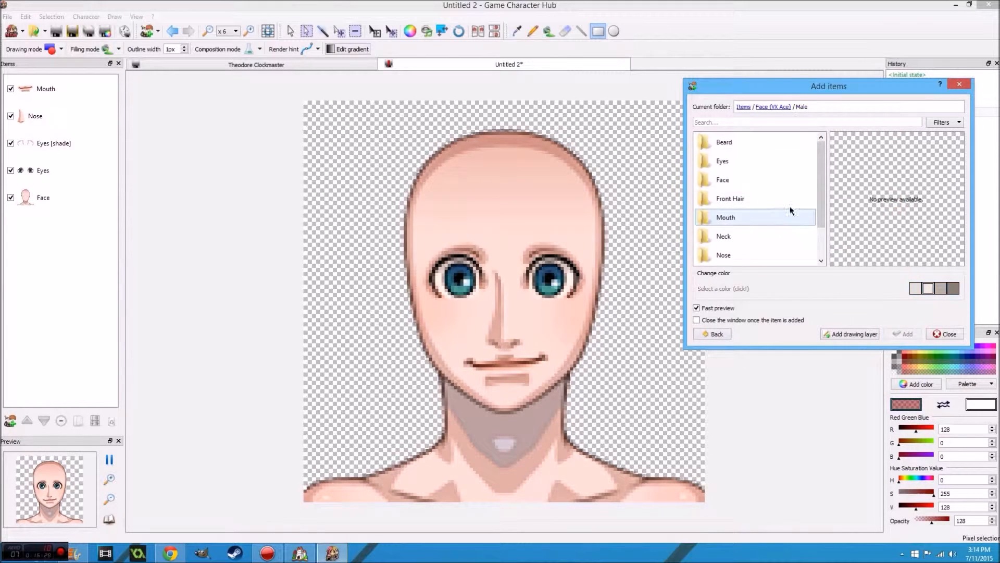
{"action": "scroll", "coordinate": [734, 233], "scroll_direction": "down", "scroll_amount": 2}
{"action": "scroll", "coordinate": [735, 229], "scroll_direction": "up", "scroll_amount": 2}
{"action": "left_click", "coordinate": [717, 334]}
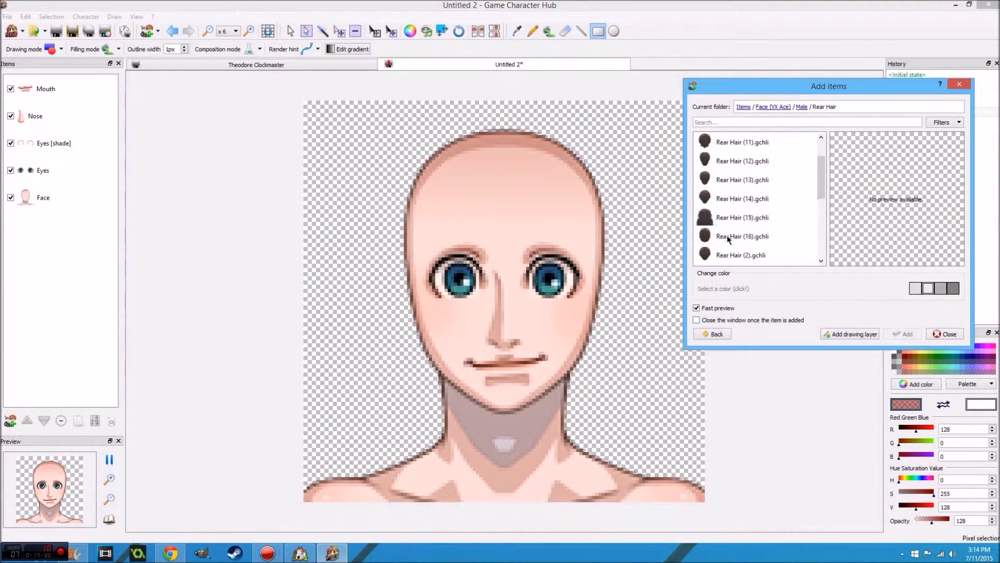
- Add short blond male rear hair and place its layers behind the face
{"action": "left_click", "coordinate": [726, 252]}
{"action": "left_click", "coordinate": [726, 197]}
{"action": "left_click_drag", "start_coordinate": [77, 87], "coordinate": [52, 281]}
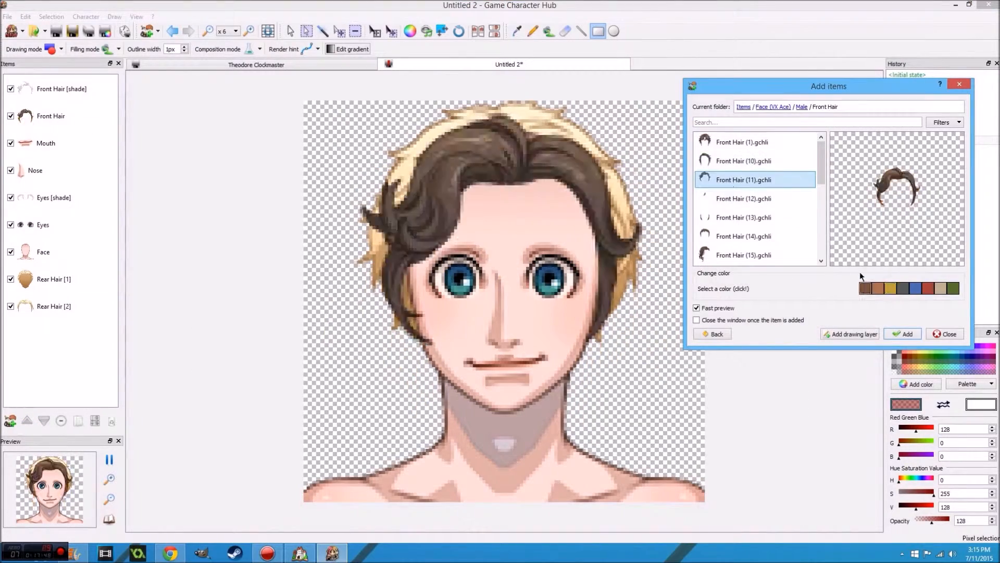
- Compare the male front hair styles in blond and choose Front Hair (11) for the face
{"action": "key", "text": "Down"}
{"action": "key", "text": "Down"}
{"action": "key", "text": "Down"}
{"action": "key", "text": "Up"}
{"action": "key", "text": "Up"}
{"action": "key", "text": "Up"}
{"action": "key", "text": "Up"}
{"action": "key", "text": "Up"}
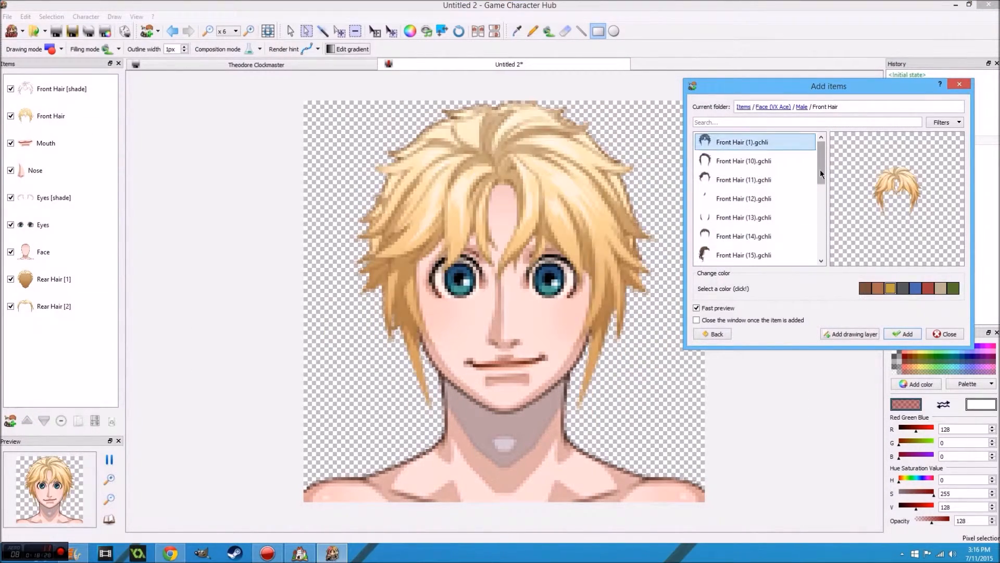
{"action": "key", "text": "Down"}
{"action": "key", "text": "Down"}
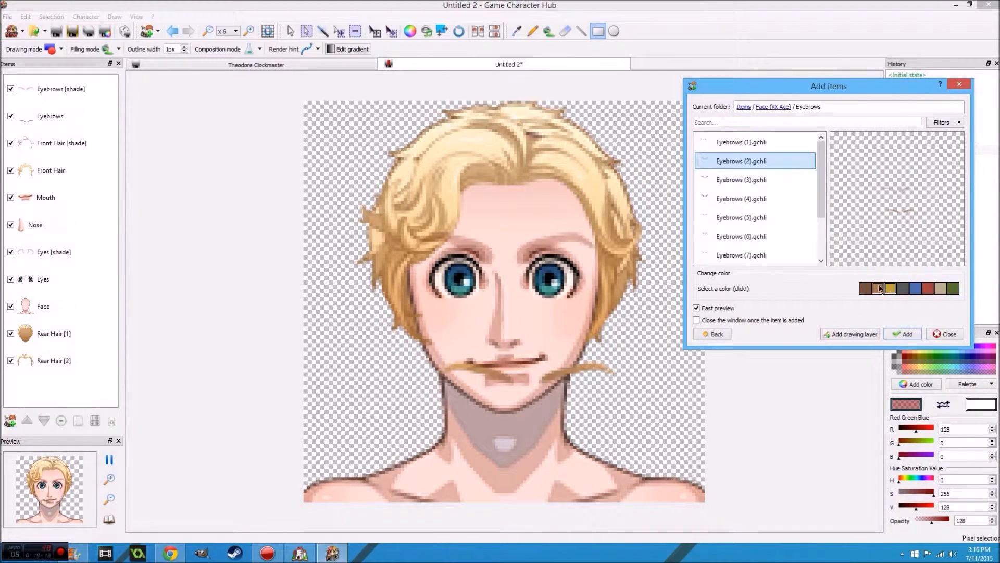
- Compare the eyebrow shapes up to Eyebrows (7) and choose brown eyebrows for the face
{"action": "key", "text": "Up"}
{"action": "key", "text": "Page_Down"}
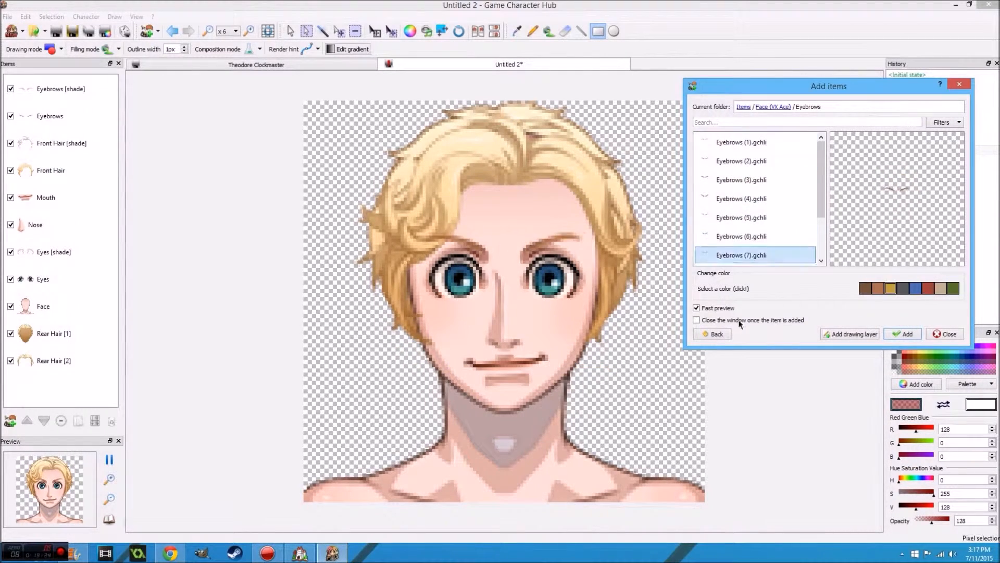
{"action": "key", "text": "Up"}
{"action": "key", "text": "Up"}
{"action": "key", "text": "Up"}
{"action": "key", "text": "Up"}
{"action": "key", "text": "Up"}
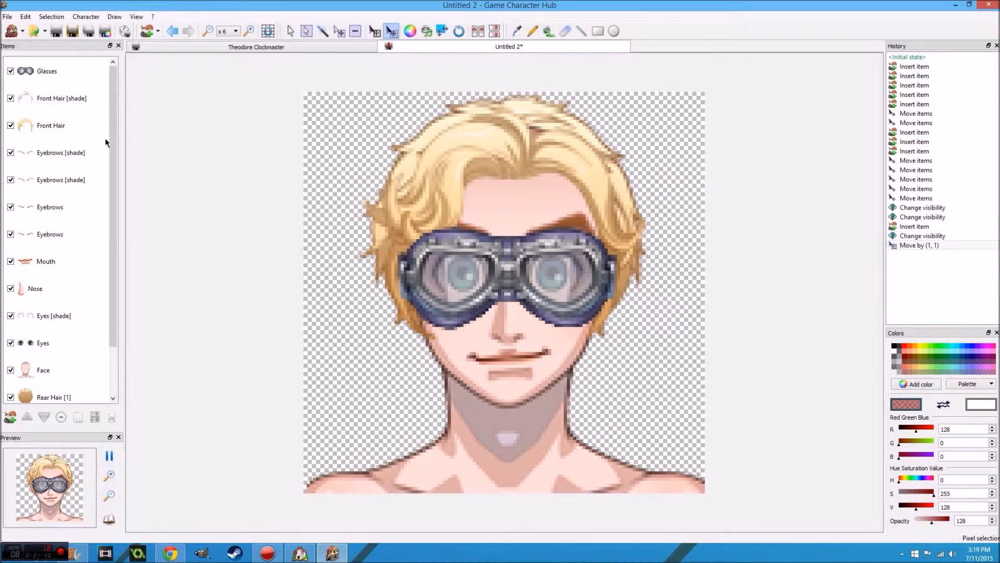
- Move the goggles up from the eyes onto the forehead
{"action": "left_click_drag", "start_coordinate": [507, 243], "coordinate": [507, 168]}
- Try several male Neck clothing items on the face and add an open jacket with a wide pointed collar
{"action": "left_click", "coordinate": [158, 31]}
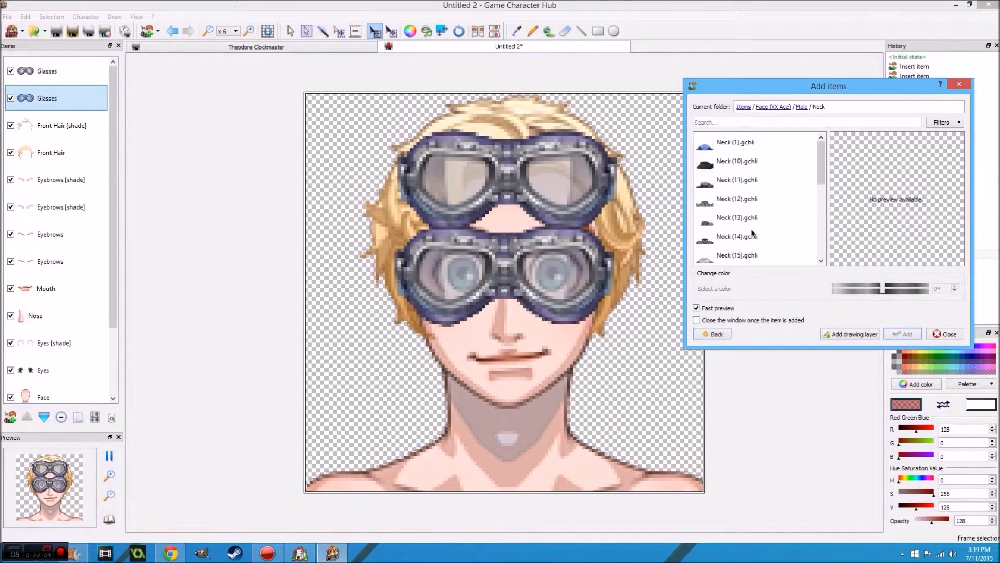
{"action": "left_click", "coordinate": [737, 180]}
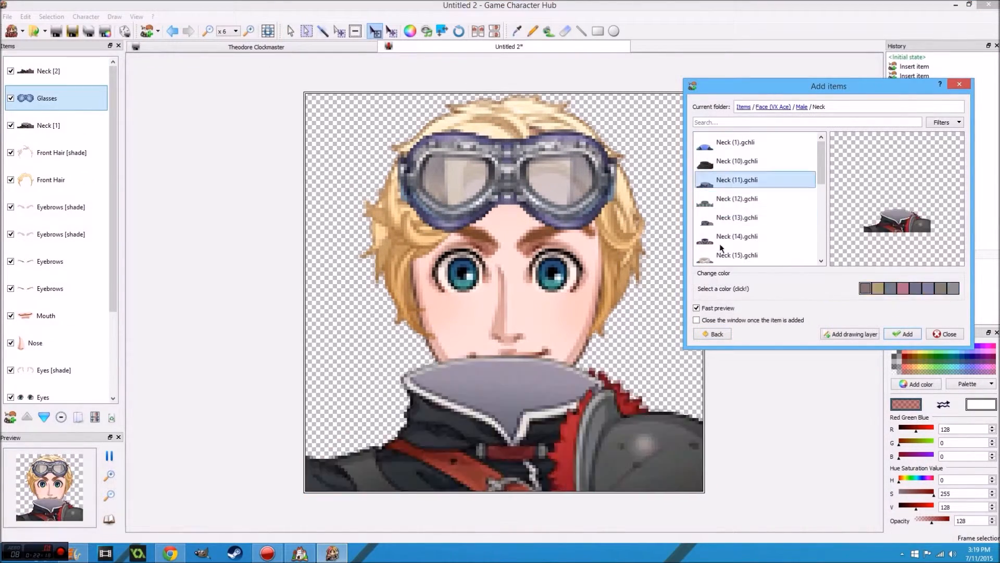
{"action": "left_click", "coordinate": [743, 162]}
{"action": "scroll", "coordinate": [741, 218], "scroll_direction": "down", "scroll_amount": 1}
{"action": "left_click", "coordinate": [737, 217]}
{"action": "scroll", "coordinate": [721, 240], "scroll_direction": "up", "scroll_amount": 1}
{"action": "left_click", "coordinate": [739, 144]}
{"action": "scroll", "coordinate": [739, 208], "scroll_direction": "down", "scroll_amount": 1}
{"action": "left_click", "coordinate": [735, 236]}
{"action": "left_click", "coordinate": [904, 289]}
{"action": "left_click", "coordinate": [928, 292]}
{"action": "left_click", "coordinate": [941, 288]}
{"action": "left_click", "coordinate": [902, 334]}
{"action": "left_click", "coordinate": [946, 334]}
- Move the Neck [1] layer below Rear Hair [2] in the item order and select it
{"action": "left_click_drag", "start_coordinate": [49, 125], "coordinate": [50, 383]}
{"action": "scroll", "coordinate": [58, 260], "scroll_direction": "down", "scroll_amount": 5}
{"action": "left_click", "coordinate": [48, 370]}
{"action": "left_click", "coordinate": [410, 32]}
{"action": "left_click_drag", "start_coordinate": [501, 262], "coordinate": [451, 238]}
{"action": "left_click", "coordinate": [561, 314]}
{"action": "scroll", "coordinate": [51, 83], "scroll_direction": "up", "scroll_amount": 4}
{"action": "scroll", "coordinate": [52, 209], "scroll_direction": "down", "scroll_amount": 4}
- Darken the jacket with the Coloration command, using hue 115, saturation -48 and lightness -62
{"action": "left_click", "coordinate": [410, 31]}
{"action": "left_click_drag", "start_coordinate": [500, 192], "coordinate": [744, 88]}
{"action": "left_click_drag", "start_coordinate": [746, 134], "coordinate": [695, 134]}
{"action": "mouse_move", "coordinate": [746, 159]}
{"action": "left_mouse_down"}
{"action": "mouse_move", "coordinate": [720, 159]}
{"action": "mouse_move", "coordinate": [777, 134]}
{"action": "left_mouse_up"}
{"action": "left_click_drag", "start_coordinate": [716, 183], "coordinate": [714, 183]}
{"action": "left_click", "coordinate": [763, 211]}
- Prepare the Rectangle tool with a translucent teal color of R 0, G 108, B 127 and opacity 137
{"action": "left_click", "coordinate": [533, 31]}
{"action": "left_click_drag", "start_coordinate": [916, 429], "coordinate": [899, 429]}
{"action": "left_click_drag", "start_coordinate": [899, 456], "coordinate": [917, 456]}
{"action": "left_click_drag", "start_coordinate": [900, 443], "coordinate": [915, 444]}
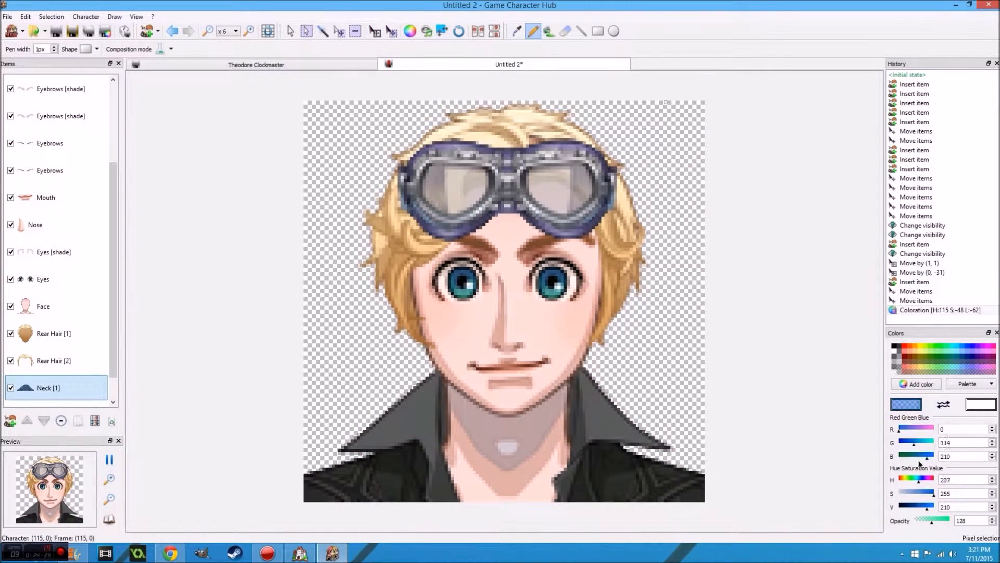
{"action": "left_click", "coordinate": [598, 31]}
{"action": "left_click", "coordinate": [49, 88]}
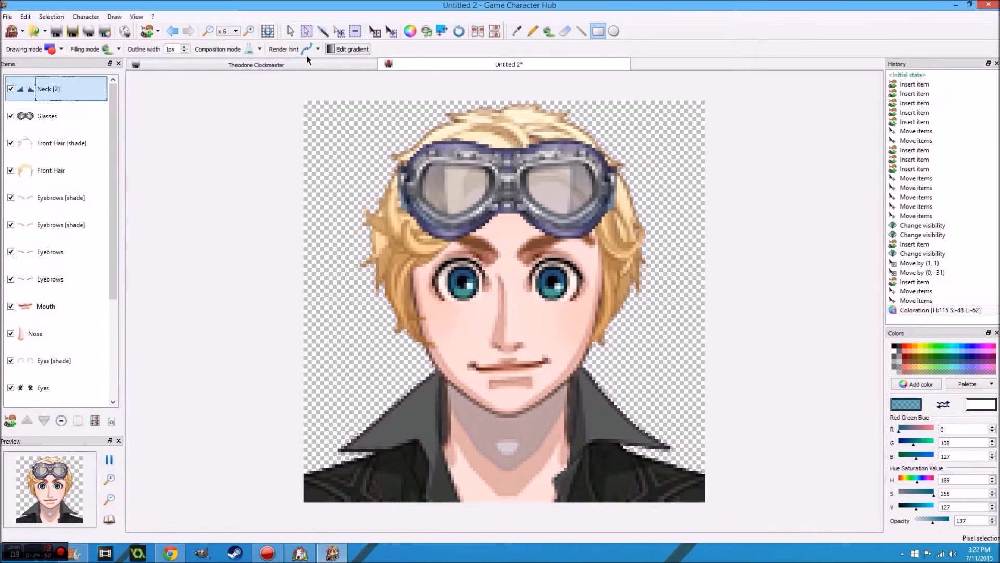
- Try to cover the jacket with teal rectangles on new drawing layers above Neck [1] and Neck [2]
{"action": "left_click", "coordinate": [49, 387]}
{"action": "left_click", "coordinate": [10, 421]}
{"action": "left_click_drag", "start_coordinate": [584, 469], "coordinate": [619, 495]}
{"action": "left_click", "coordinate": [48, 89]}
{"action": "left_click", "coordinate": [10, 421]}
{"action": "left_click_drag", "start_coordinate": [341, 464], "coordinate": [426, 505]}
{"action": "key", "text": "ctrl+z"}
{"action": "key", "text": "ctrl+z"}
- Try to tint the jacket's left shoulder teal with rectangles that follow the fabric up to the collar edge
{"action": "scroll", "coordinate": [323, 490], "scroll_direction": "up", "scroll_amount": 6}
{"action": "mouse_move", "coordinate": [128, 469]}
{"action": "left_mouse_down"}
{"action": "mouse_move", "coordinate": [368, 519]}
{"action": "mouse_move", "coordinate": [373, 432]}
{"action": "left_mouse_up"}
{"action": "left_click_drag", "start_coordinate": [266, 463], "coordinate": [367, 426]}
{"action": "left_click_drag", "start_coordinate": [260, 432], "coordinate": [247, 464]}
{"action": "mouse_move", "coordinate": [242, 464]}
{"action": "left_mouse_down"}
{"action": "mouse_move", "coordinate": [221, 438]}
{"action": "mouse_move", "coordinate": [216, 464]}
{"action": "left_mouse_up"}
{"action": "left_click_drag", "start_coordinate": [198, 452], "coordinate": [185, 463]}
{"action": "left_click_drag", "start_coordinate": [179, 459], "coordinate": [160, 463]}
{"action": "left_click_drag", "start_coordinate": [154, 464], "coordinate": [135, 464]}
{"action": "left_click_drag", "start_coordinate": [361, 420], "coordinate": [342, 402]}
{"action": "left_click_drag", "start_coordinate": [335, 419], "coordinate": [317, 408]}
{"action": "left_click_drag", "start_coordinate": [311, 420], "coordinate": [198, 420]}
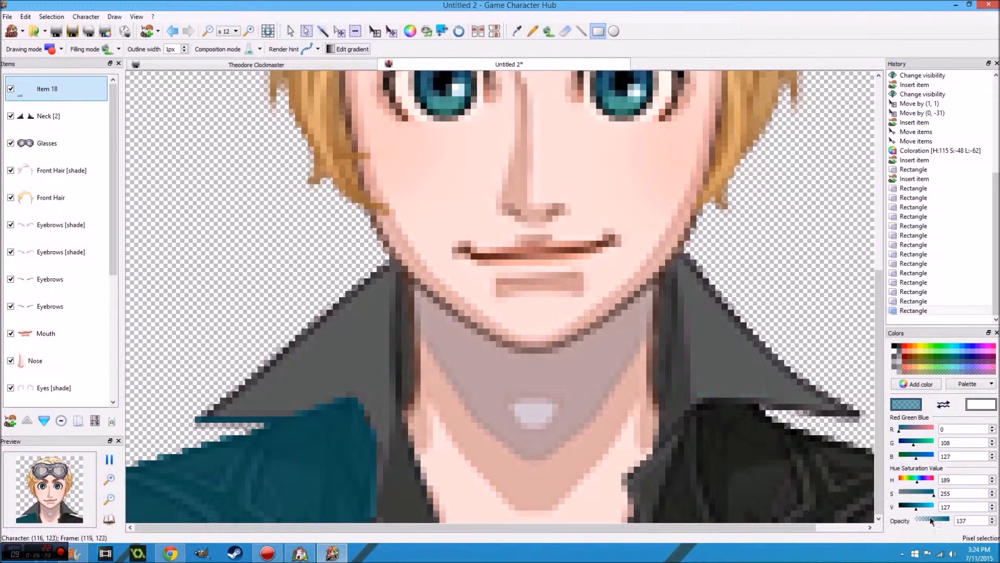
- Lower the color's opacity to 98 and try to tint the jacket's right shoulder teal with rectangles
{"action": "left_click_drag", "start_coordinate": [931, 521], "coordinate": [927, 521]}
{"action": "left_click_drag", "start_coordinate": [731, 427], "coordinate": [783, 488]}
{"action": "left_click_drag", "start_coordinate": [790, 464], "coordinate": [872, 520]}
{"action": "left_click_drag", "start_coordinate": [784, 494], "coordinate": [721, 521]}
{"action": "left_click_drag", "start_coordinate": [726, 488], "coordinate": [707, 413]}
{"action": "left_click_drag", "start_coordinate": [700, 408], "coordinate": [700, 483]}
{"action": "left_click_drag", "start_coordinate": [731, 419], "coordinate": [769, 414]}
{"action": "left_click_drag", "start_coordinate": [871, 458], "coordinate": [828, 451]}
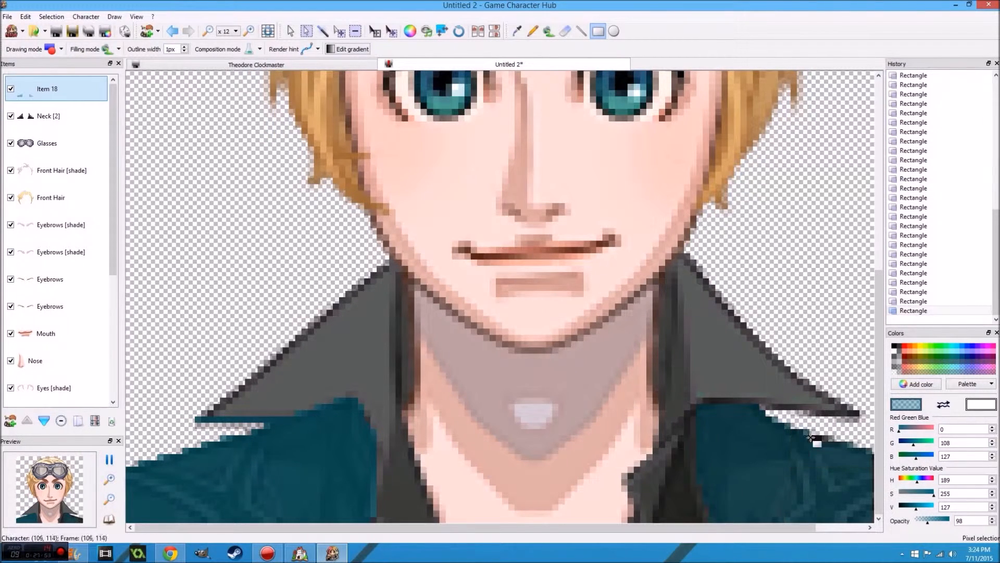
- Undo the teal rectangles and their drawing layers back to the dark jacket
{"action": "scroll", "coordinate": [683, 476], "scroll_direction": "down", "scroll_amount": 6}
{"action": "left_click", "coordinate": [173, 32]}
{"action": "left_click", "coordinate": [173, 31]}
{"action": "left_click", "coordinate": [172, 31]}
{"action": "left_click", "coordinate": [173, 31]}
{"action": "left_click", "coordinate": [188, 31]}
- Save the face portrait in the Characters folder under the file name Theodore Clockmaster face
{"action": "left_click", "coordinate": [57, 31]}
{"action": "type", "text": "Theodore Clockmaster faace"}
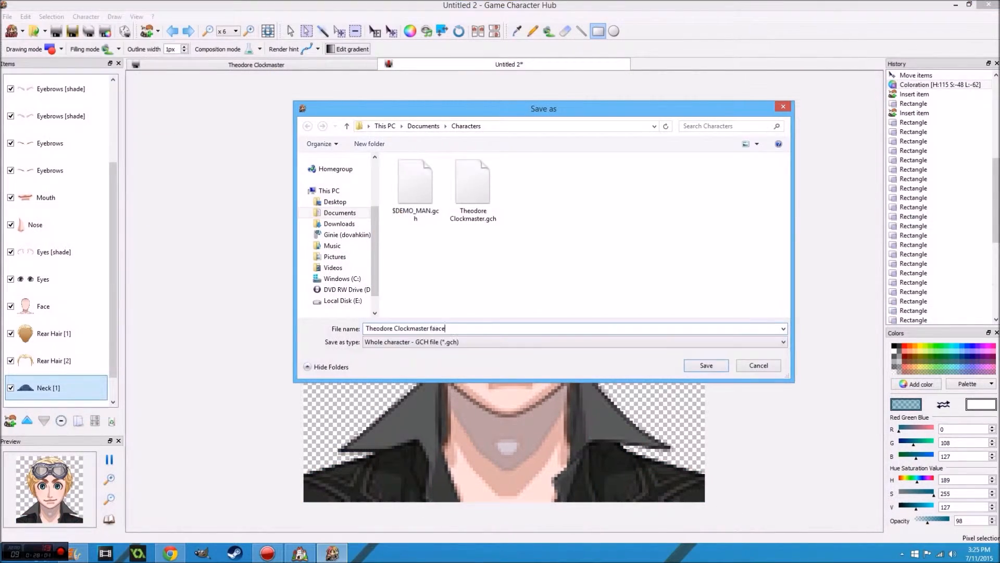
{"action": "key", "text": "BackSpace"}
{"action": "key", "text": "BackSpace"}
{"action": "key", "text": "BackSpace"}
{"action": "key", "text": "BackSpace"}
{"action": "type", "text": "ace"}
{"action": "left_click", "coordinate": [714, 366]}
{"action": "left_click", "coordinate": [7, 17]}
{"action": "left_click", "coordinate": [45, 107]}
{"action": "left_click", "coordinate": [460, 328]}
{"action": "type", "text": "Theodore Clockmaster face"}
{"action": "left_click", "coordinate": [706, 365]}
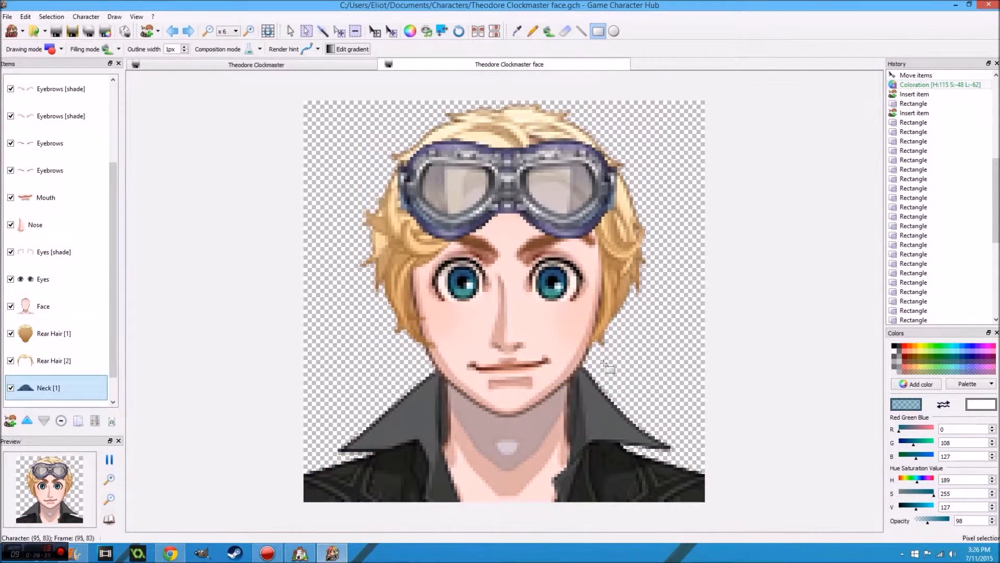
- Switch to RPG Maker VX Ace and import the custom character graphics into the project's resources
{"action": "left_click", "coordinate": [299, 553]}
{"action": "left_click", "coordinate": [317, 31]}
{"action": "left_click", "coordinate": [424, 209]}
{"action": "left_click", "coordinate": [599, 178]}
{"action": "left_click", "coordinate": [620, 218]}
{"action": "left_click", "coordinate": [741, 406]}
- Name the first actor Theodore Clockmaster, nicknamed The Inventor, and describe him as a poor clock maker's son dreaming of becoming a world famous inventor
{"action": "left_click", "coordinate": [304, 31]}
{"action": "type", "text": "TheodorThe Inventor"}
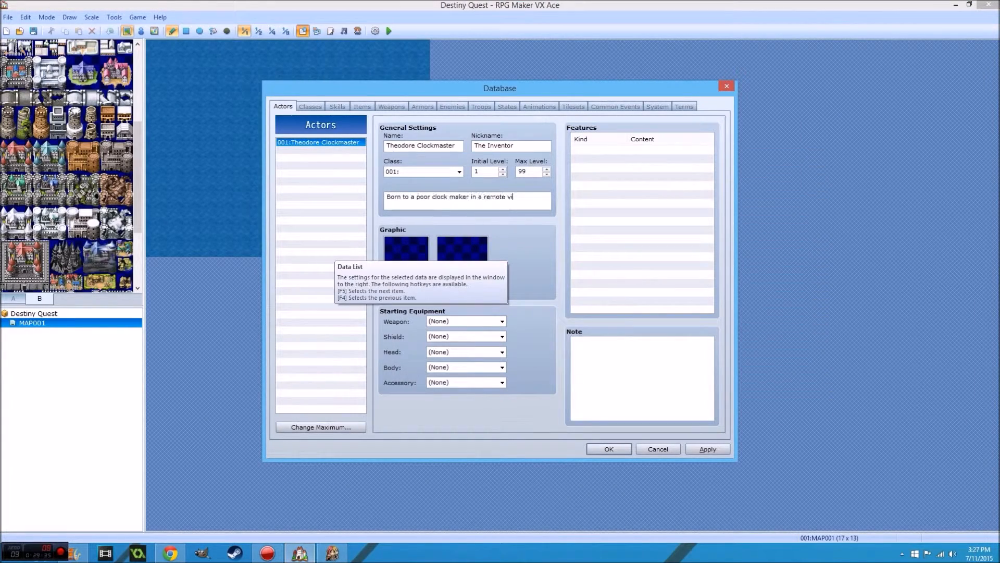
{"action": "key", "text": "BackSpace"}
{"action": "type", "text": "o be a world famous inventor."}
- Assign the custom walking sprite and face portrait as the actor's graphics
{"action": "double_click", "coordinate": [406, 260]}
{"action": "double_click", "coordinate": [460, 273]}
{"action": "left_click", "coordinate": [588, 381]}
- Name the first class Engineer in the database
{"action": "left_click", "coordinate": [311, 106]}
{"action": "left_click", "coordinate": [401, 150]}
{"action": "type", "text": "InventorEngineer"}
- Name the first skill Attack, give it a star burst icon and enter the description "Basic attack"
{"action": "left_click", "coordinate": [338, 106]}
{"action": "left_click", "coordinate": [424, 146]}
{"action": "type", "text": "Attack"}
{"action": "double_click", "coordinate": [509, 142]}
{"action": "type", "text": "Basic attack"}
- Give the Attack skill the Normal Attack animation and the using message "Attacks!"
{"action": "left_click", "coordinate": [423, 205]}
{"action": "left_click", "coordinate": [510, 299]}
{"action": "left_click", "coordinate": [441, 334]}
{"action": "type", "text": "Attacks!"}
- Set the Attack skill's damage type to HP Damage with the formula atk*3.5-def*2
{"action": "left_click", "coordinate": [604, 147]}
{"action": "left_click", "coordinate": [599, 163]}
{"action": "double_click", "coordinate": [599, 171]}
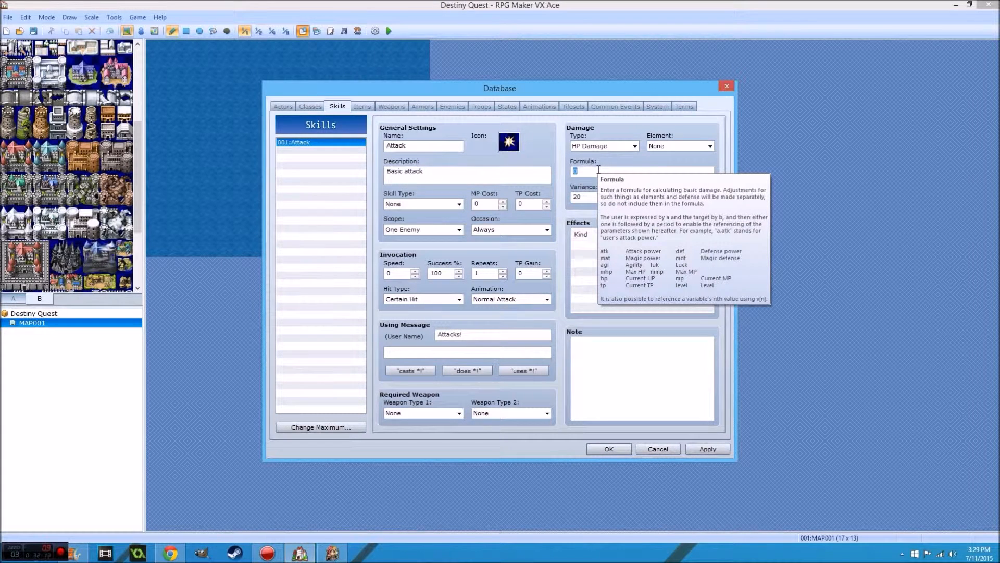
{"action": "type", "text": "atk*4-def*2"}
{"action": "left_click_drag", "start_coordinate": [590, 171], "coordinate": [586, 171]}
{"action": "type", "text": "3.5"}
- Set the Attack skill's variance to 33, allow critical hits and set its TP gain to 1
{"action": "double_click", "coordinate": [583, 198]}
{"action": "type", "text": "33"}
{"action": "left_click", "coordinate": [646, 197]}
{"action": "left_click", "coordinate": [628, 207]}
{"action": "double_click", "coordinate": [526, 272]}
- Name the first item Small Health Potions and give it a red potion bottle icon
{"action": "left_click", "coordinate": [362, 107]}
{"action": "type", "text": "Small Po"}
{"action": "key", "text": "BackSpace"}
{"action": "key", "text": "BackSpace"}
{"action": "type", "text": "Health Potions"}
{"action": "double_click", "coordinate": [510, 142]}
{"action": "double_click", "coordinate": [399, 255]}
- Describe the potion as "Heals a small amount of health" and set its price to 100
{"action": "left_click", "coordinate": [442, 172]}
{"action": "type", "text": "Heals a small amount of health"}
{"action": "key", "text": "Tab"}
{"action": "key", "text": "Tab"}
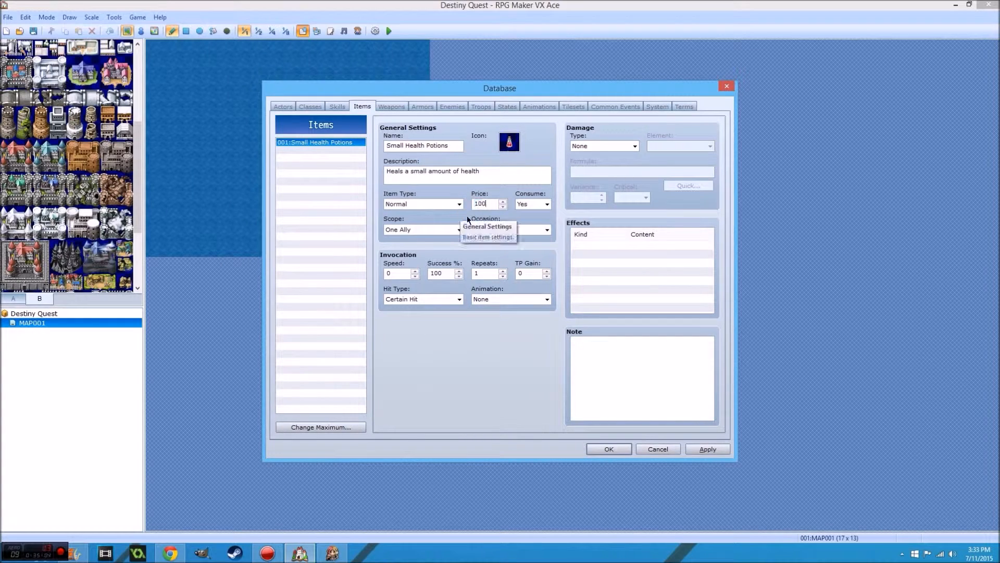
- Set the potion's damage type to HP Recover with a formula of 50
{"action": "left_click", "coordinate": [605, 146]}
{"action": "left_click", "coordinate": [594, 180]}
{"action": "left_click", "coordinate": [699, 169]}
{"action": "key", "text": "BackSpace"}
{"action": "type", "text": "50"}
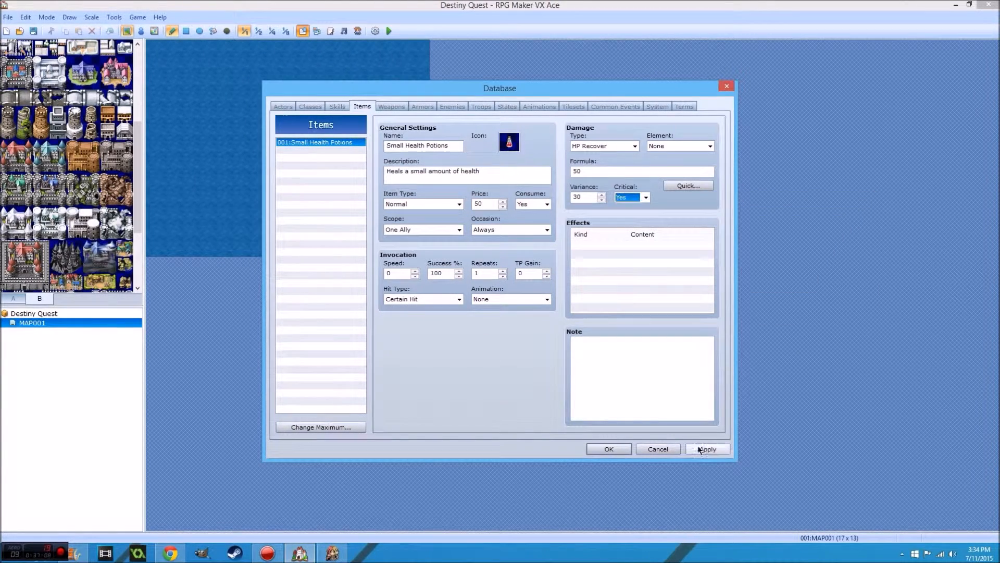
- Describe the Knife weapon as "A basic houshold knife" and set its price to 150 and ATK to 1
{"action": "left_click", "coordinate": [391, 106]}
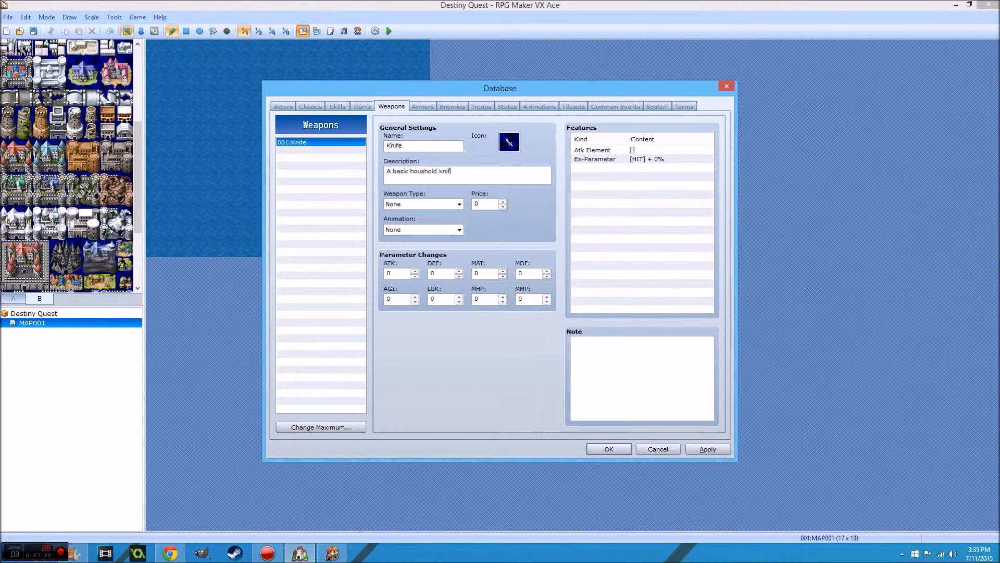
{"action": "type", "text": "e"}
{"action": "double_click", "coordinate": [476, 204]}
{"action": "type", "text": "150"}
{"action": "double_click", "coordinate": [389, 273]}
{"action": "type", "text": "1"}
{"action": "left_click", "coordinate": [538, 435]}
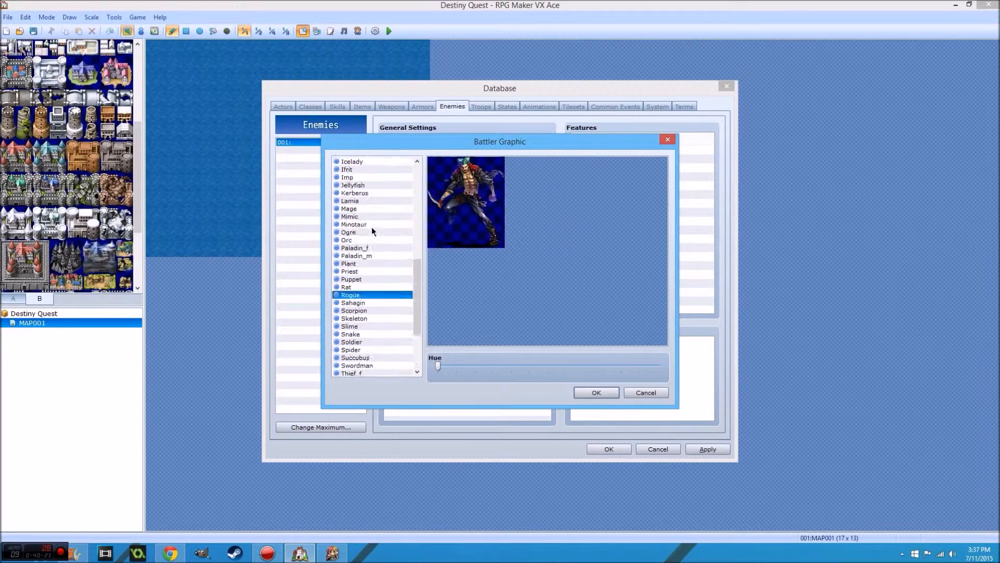
- Choose a battler graphic for the first enemy and make the Knave drop the Knife weapon at 1/1 probability
{"action": "left_click", "coordinate": [592, 393]}
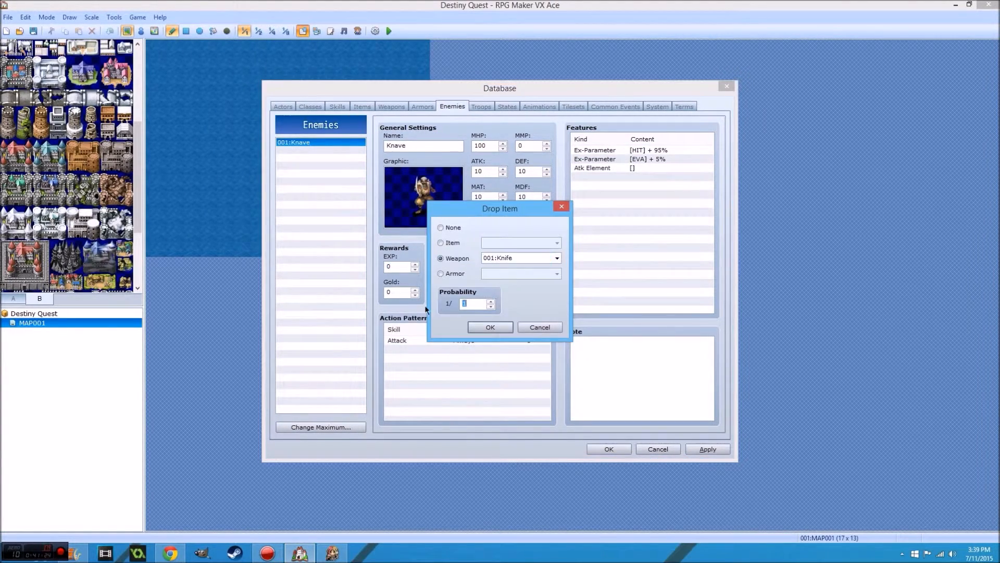
{"action": "key", "text": "Return"}
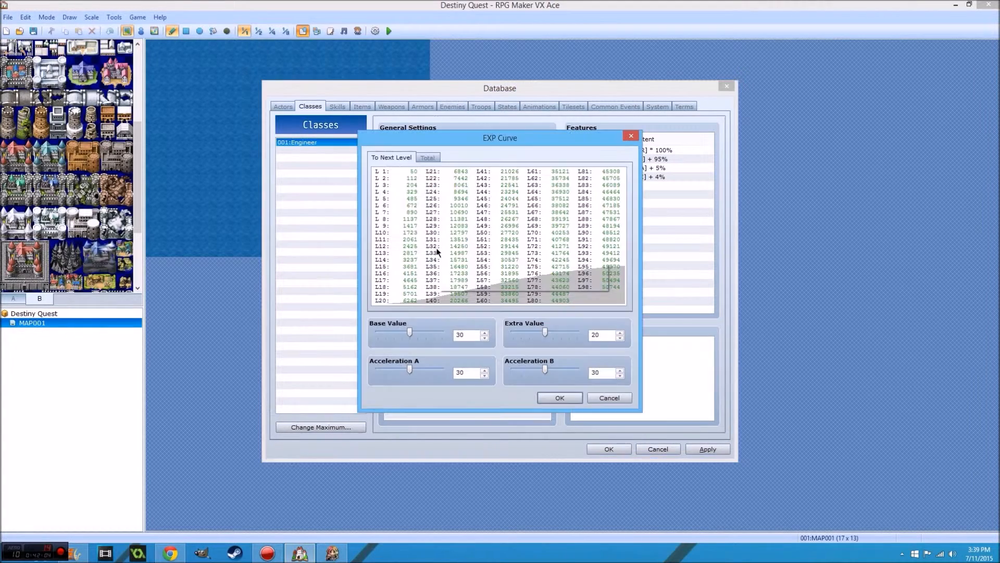
- Compare the Engineer's EXP curve between the to-next-level and total figures
{"action": "left_click", "coordinate": [428, 158]}
{"action": "left_click_drag", "start_coordinate": [410, 370], "coordinate": [410, 373]}
{"action": "left_click", "coordinate": [392, 158]}
{"action": "mouse_move", "coordinate": [410, 332]}
{"action": "left_mouse_down"}
{"action": "mouse_move", "coordinate": [379, 332]}
{"action": "mouse_move", "coordinate": [442, 333]}
{"action": "mouse_move", "coordinate": [410, 332]}
{"action": "left_mouse_up"}
{"action": "left_click", "coordinate": [428, 157]}
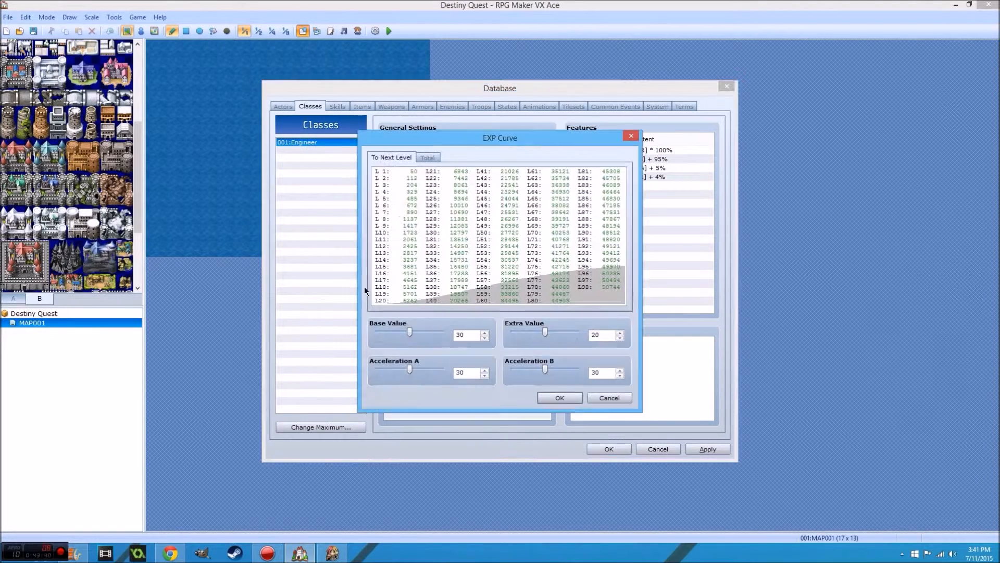
- Set the Engineer's EXP curve to a base value of 50, an extra value of 40 and both accelerations of 50
{"action": "left_click_drag", "start_coordinate": [410, 332], "coordinate": [442, 332]}
{"action": "left_click_drag", "start_coordinate": [545, 332], "coordinate": [576, 332]}
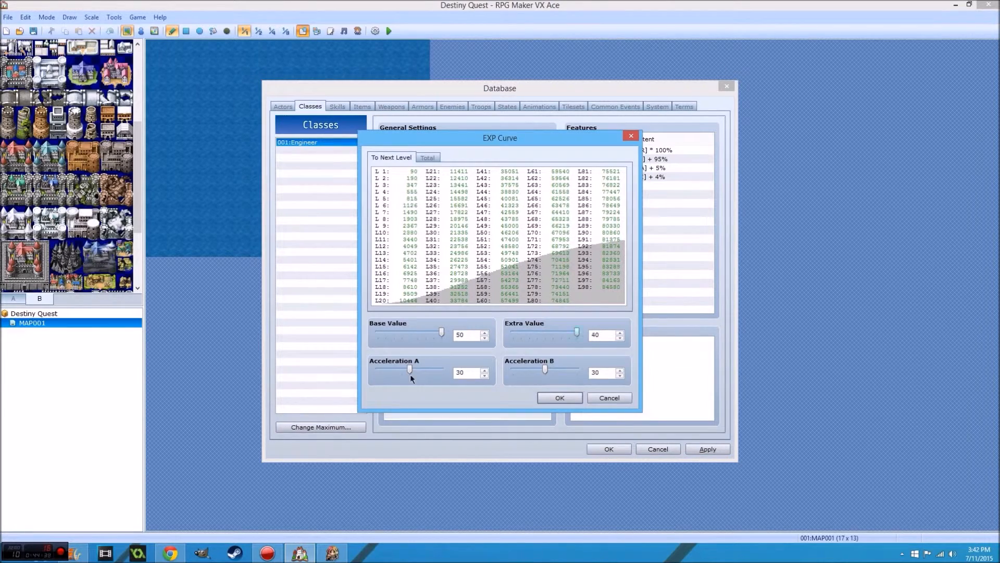
{"action": "left_click_drag", "start_coordinate": [410, 369], "coordinate": [442, 369]}
{"action": "left_click_drag", "start_coordinate": [544, 370], "coordinate": [576, 370]}
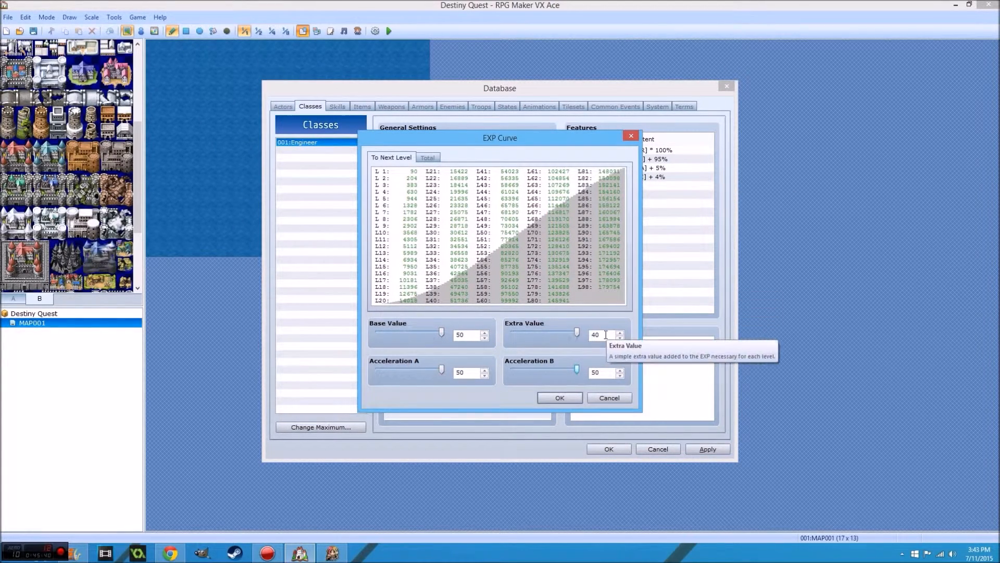
{"action": "left_click_drag", "start_coordinate": [577, 331], "coordinate": [532, 352]}
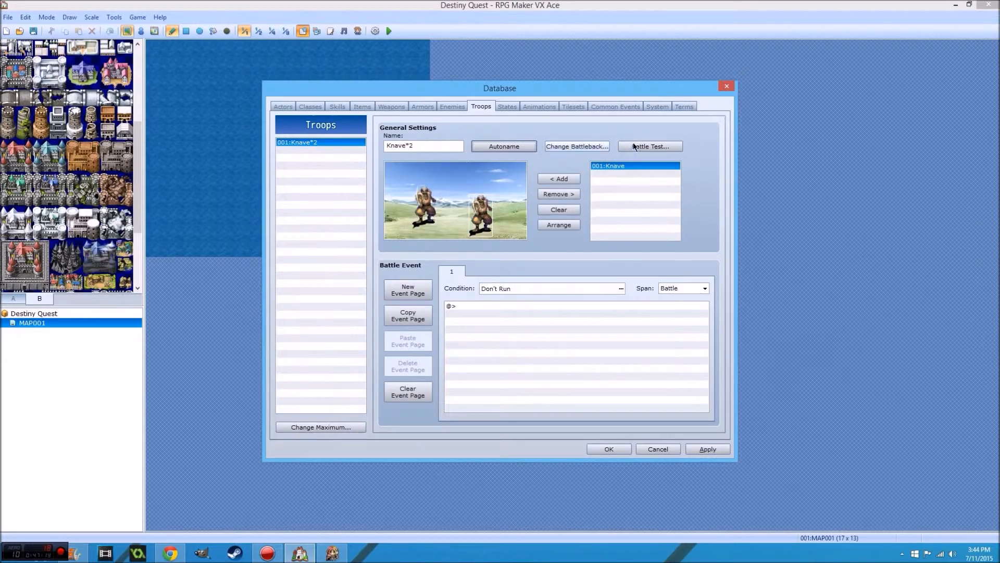
- Change the battleback of the Knave*2 troop to Desert
{"action": "left_click", "coordinate": [577, 146]}
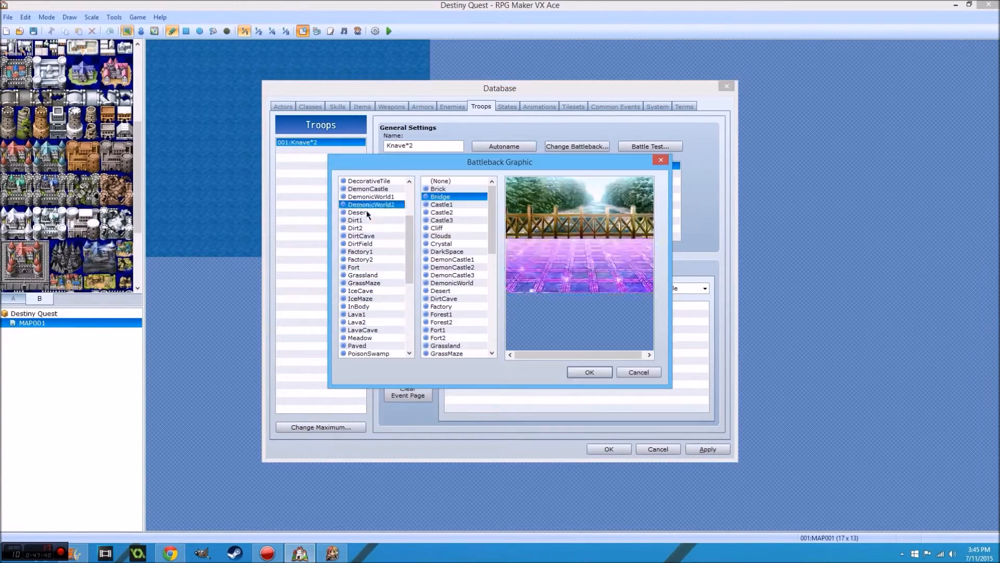
{"action": "double_click", "coordinate": [357, 213]}
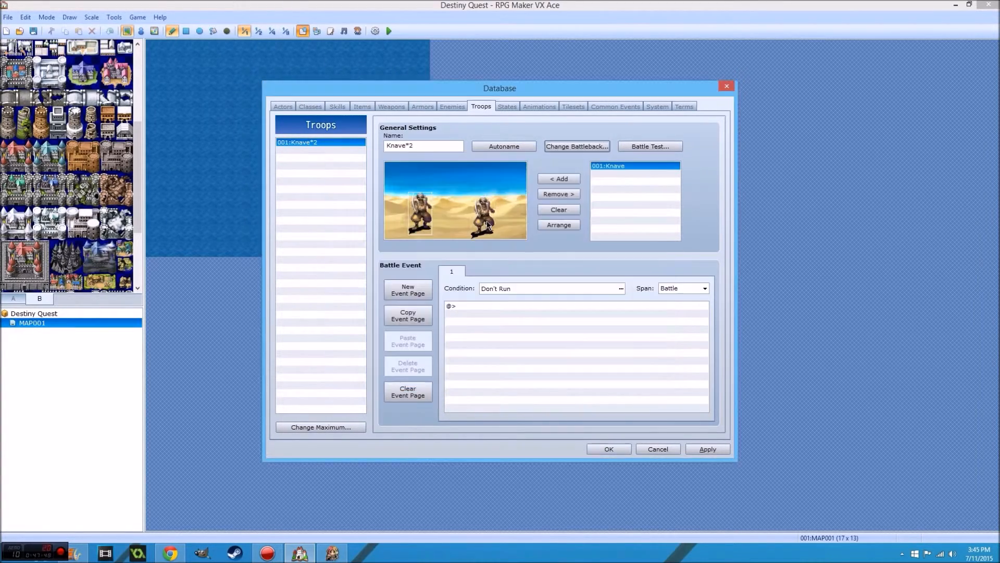
- Place a hit effect cell from the Attack1 graphic at the target's centre in frame #002 of the Attack animation
{"action": "left_click", "coordinate": [506, 107]}
{"action": "left_click", "coordinate": [539, 106]}
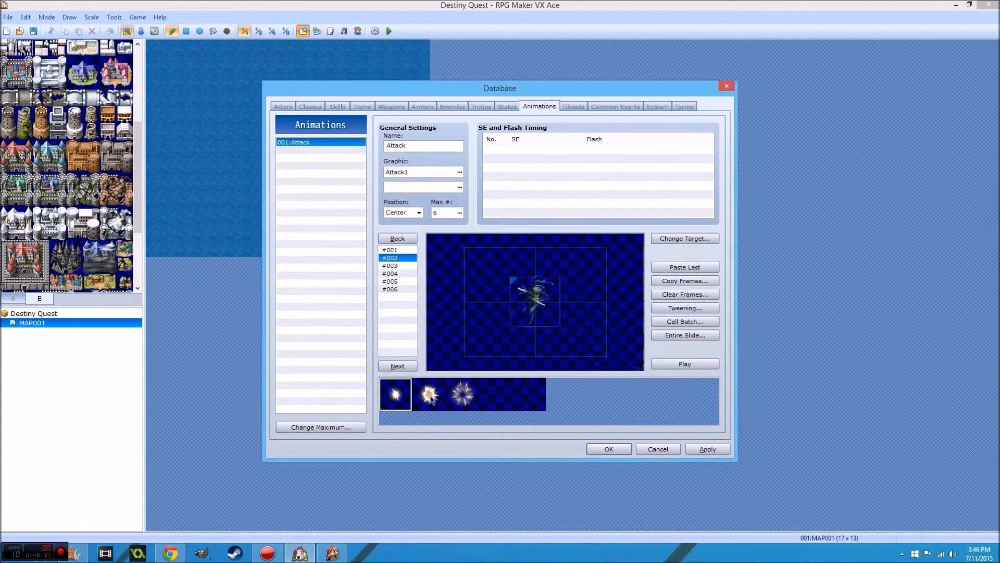
{"action": "left_click", "coordinate": [547, 300]}
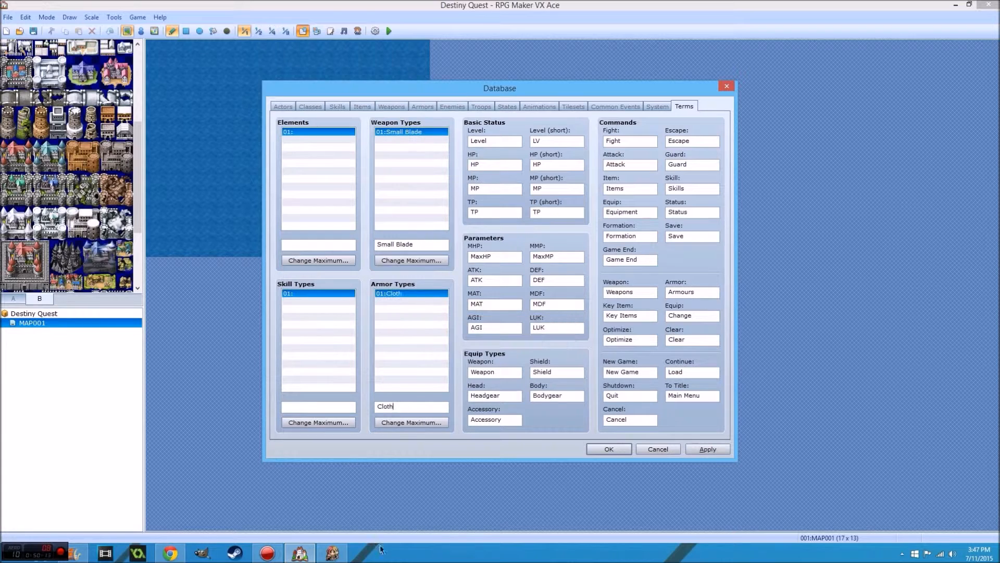
- Name the second skill type Magical and set the Attack skill's damage element to Physical
{"action": "left_click_drag", "start_coordinate": [415, 245], "coordinate": [383, 246]}
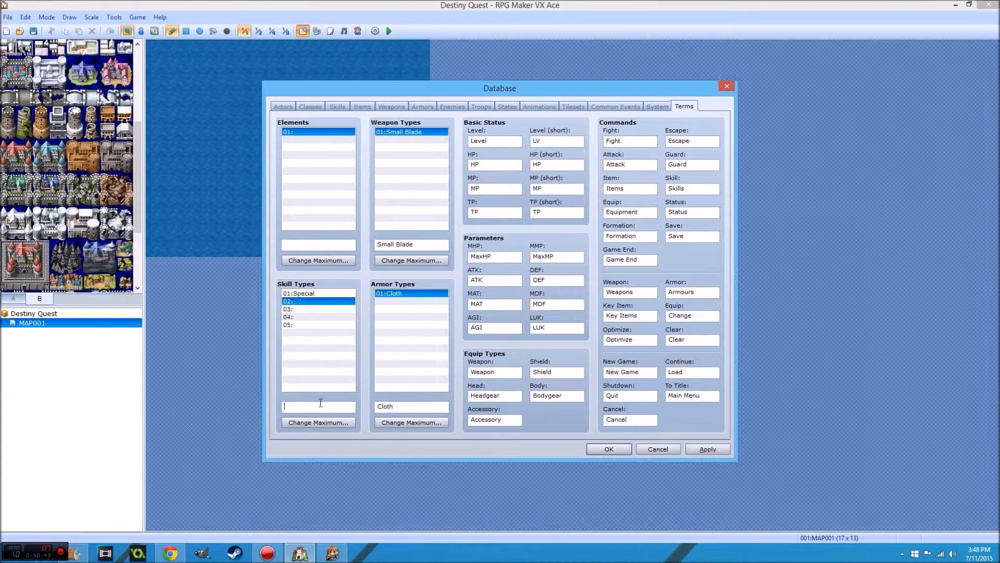
{"action": "type", "text": "Magical"}
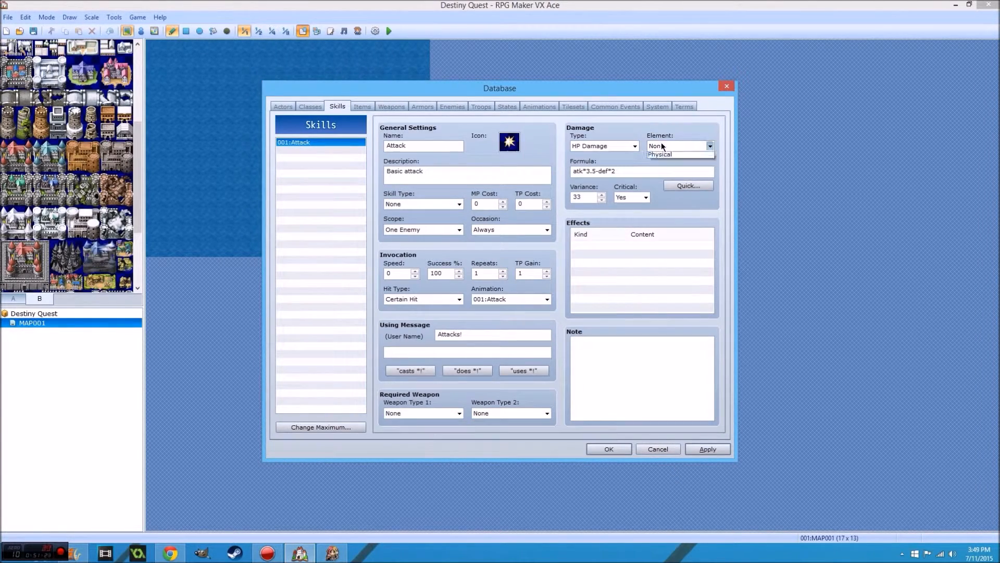
{"action": "left_click", "coordinate": [689, 185]}
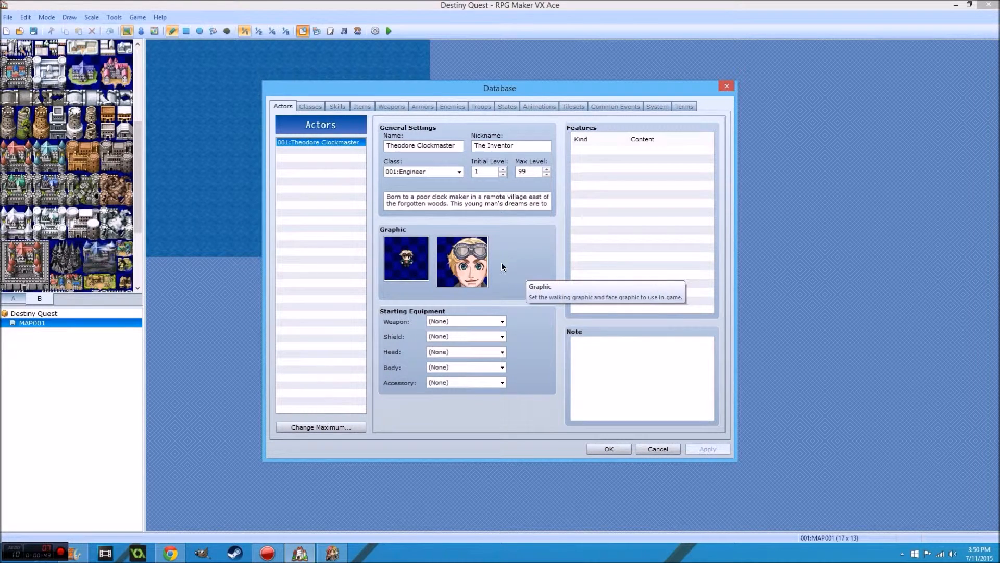
- Check the actor's starting weapon choices and review the Knife's settings and the Engineer class's equip features
{"action": "left_click", "coordinate": [464, 321]}
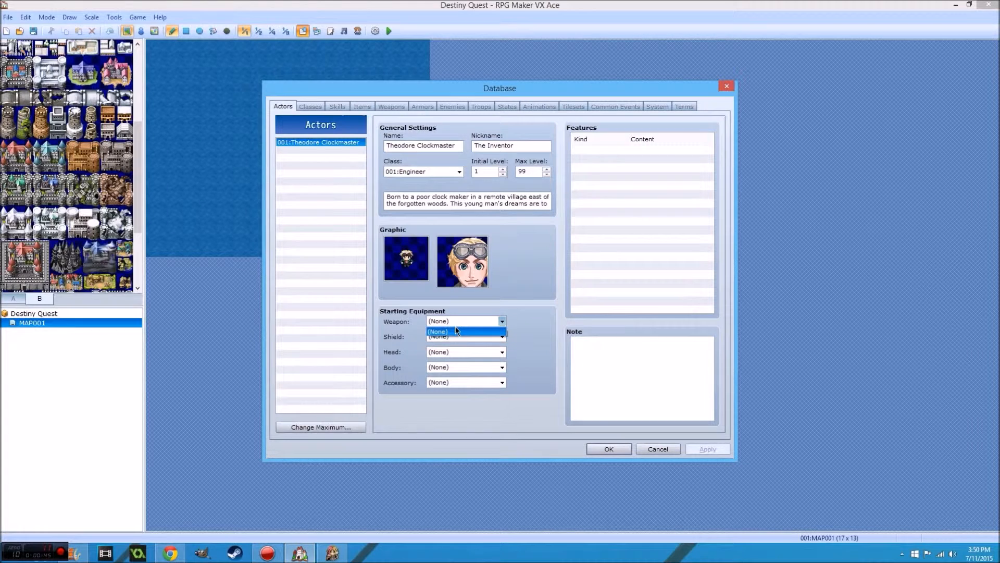
{"action": "left_click", "coordinate": [452, 328]}
{"action": "left_click", "coordinate": [393, 105]}
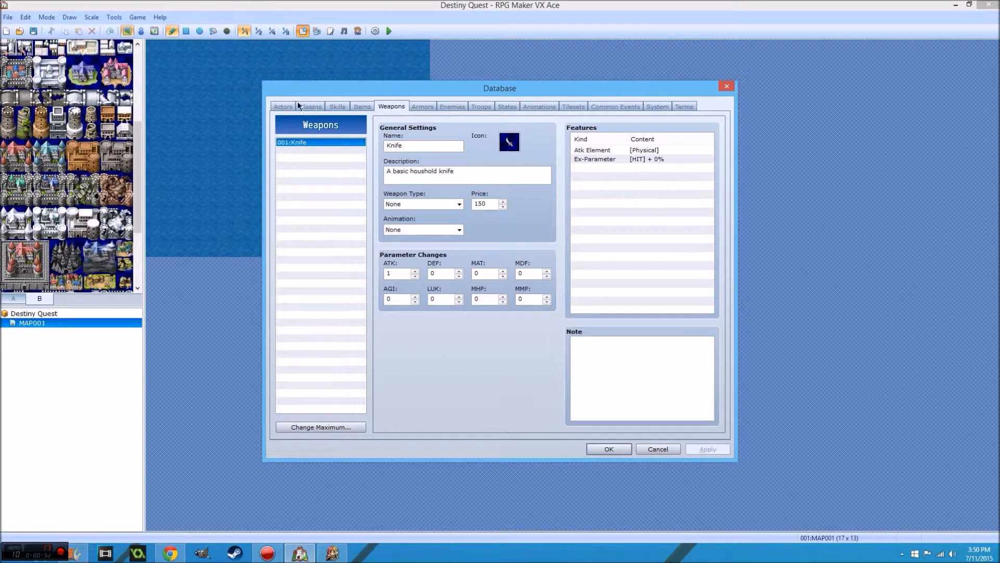
{"action": "left_click", "coordinate": [284, 106]}
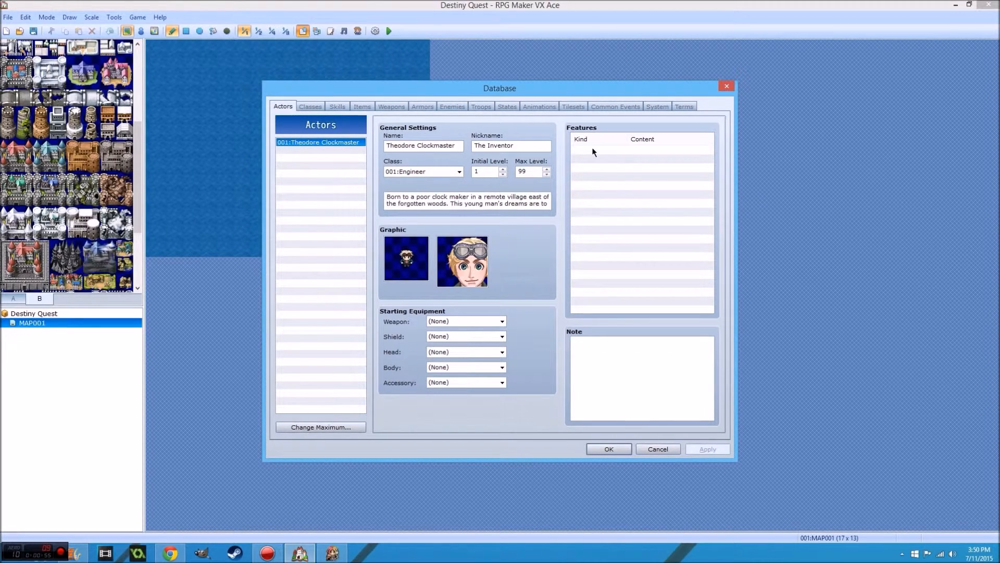
{"action": "left_click", "coordinate": [322, 109]}
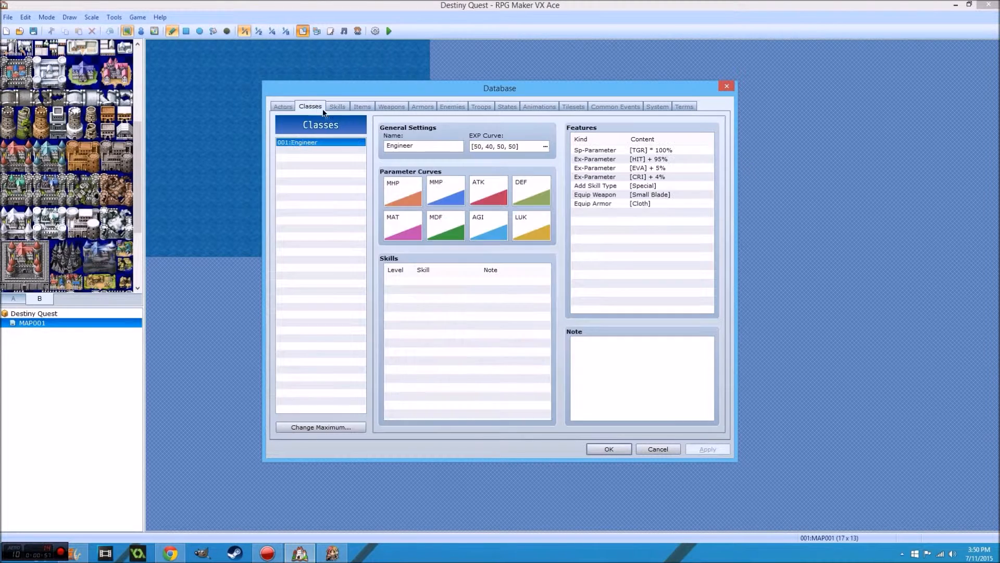
{"action": "left_click", "coordinate": [282, 105]}
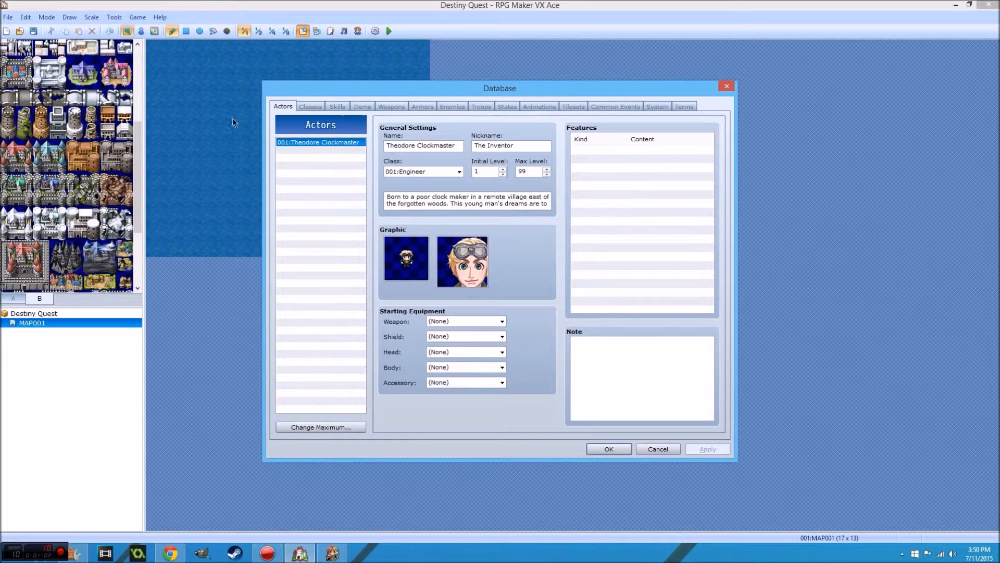
{"action": "left_click", "coordinate": [311, 106]}
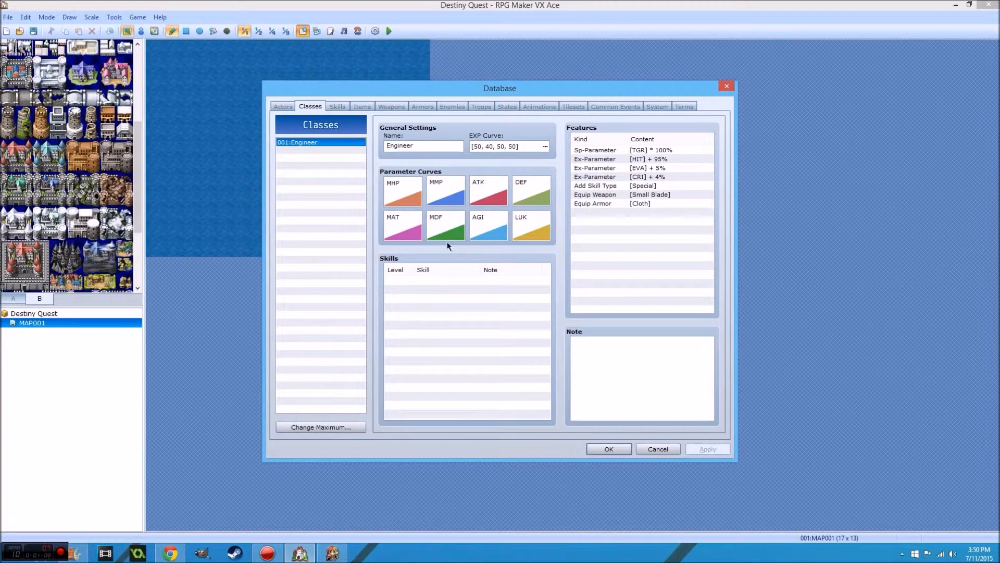
- Add Attack to the Engineer class as a skill learned at level 1
{"action": "double_click", "coordinate": [447, 282]}
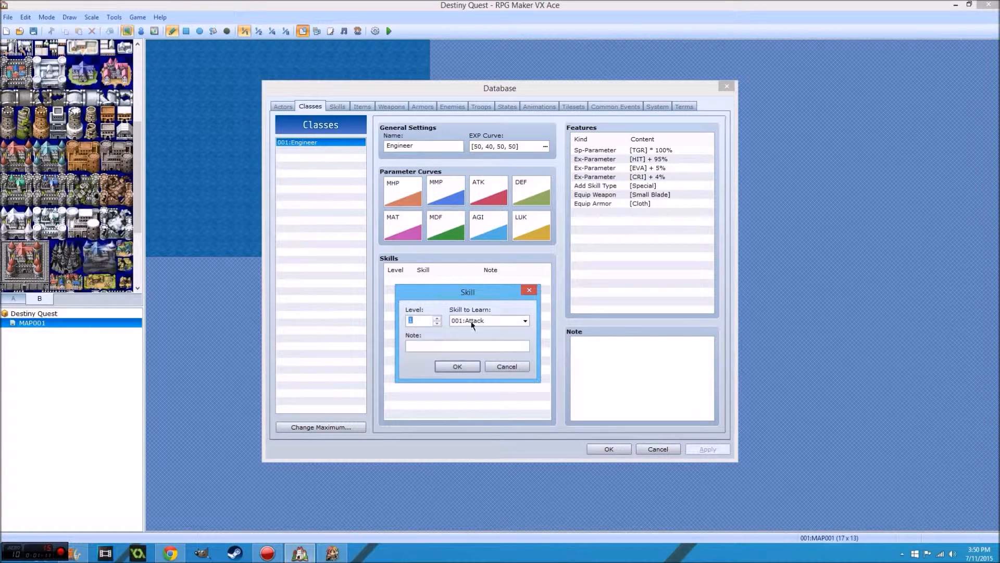
{"action": "left_click", "coordinate": [458, 366]}
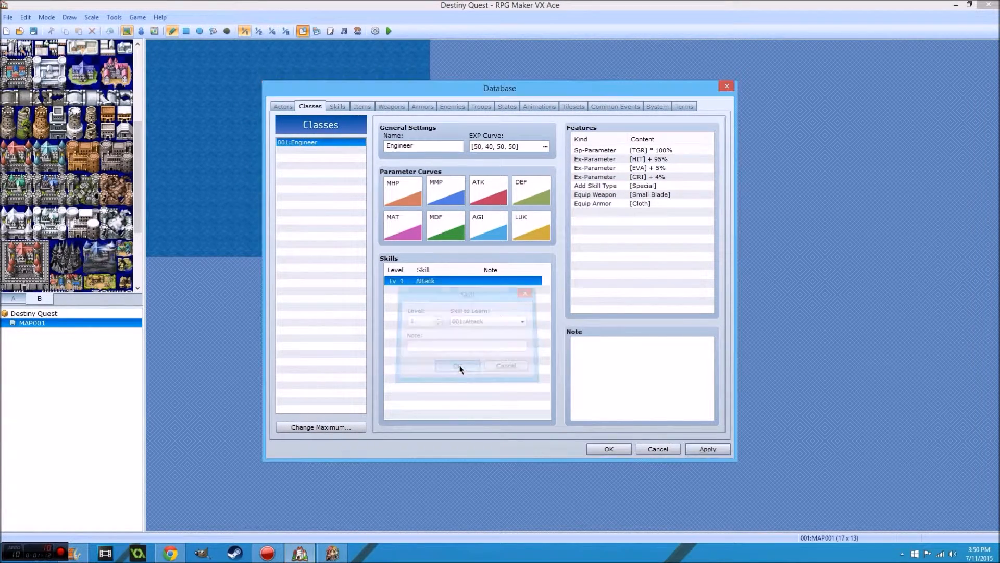
{"action": "double_click", "coordinate": [611, 211]}
{"action": "left_click", "coordinate": [717, 143]}
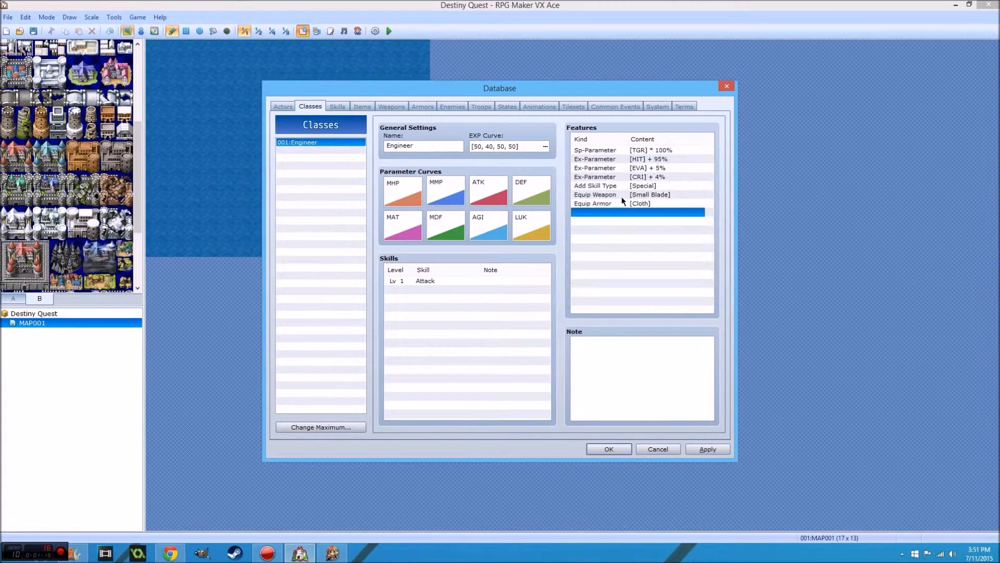
- Check the Engineer's Equip Weapon feature, reselect Engineer as the actor's class and recheck the starting weapon choices
{"action": "left_click", "coordinate": [622, 194]}
{"action": "left_click", "coordinate": [283, 106]}
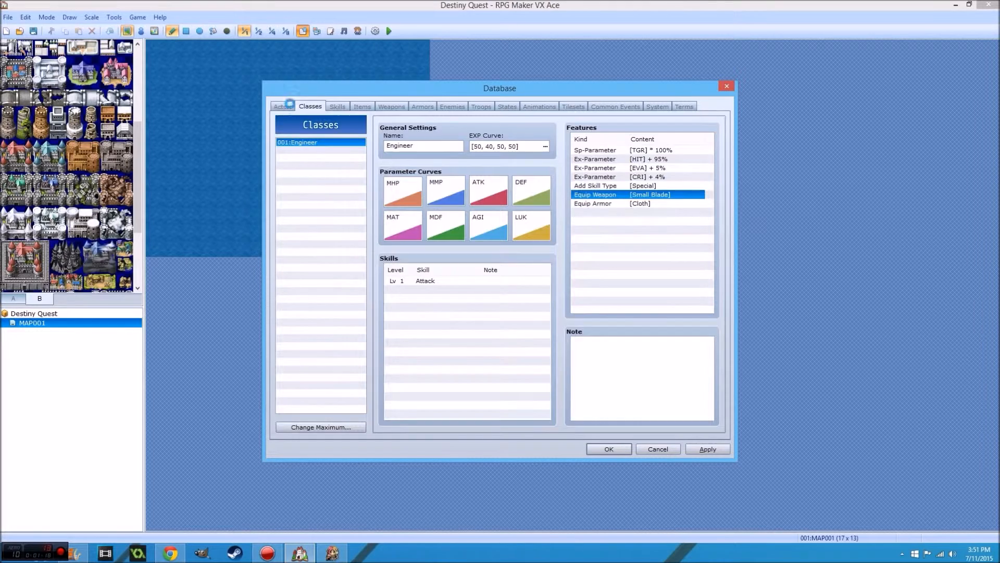
{"action": "left_click", "coordinate": [447, 322]}
{"action": "left_click", "coordinate": [443, 329]}
{"action": "left_click", "coordinate": [429, 172]}
{"action": "left_click", "coordinate": [430, 183]}
{"action": "left_click", "coordinate": [449, 322]}
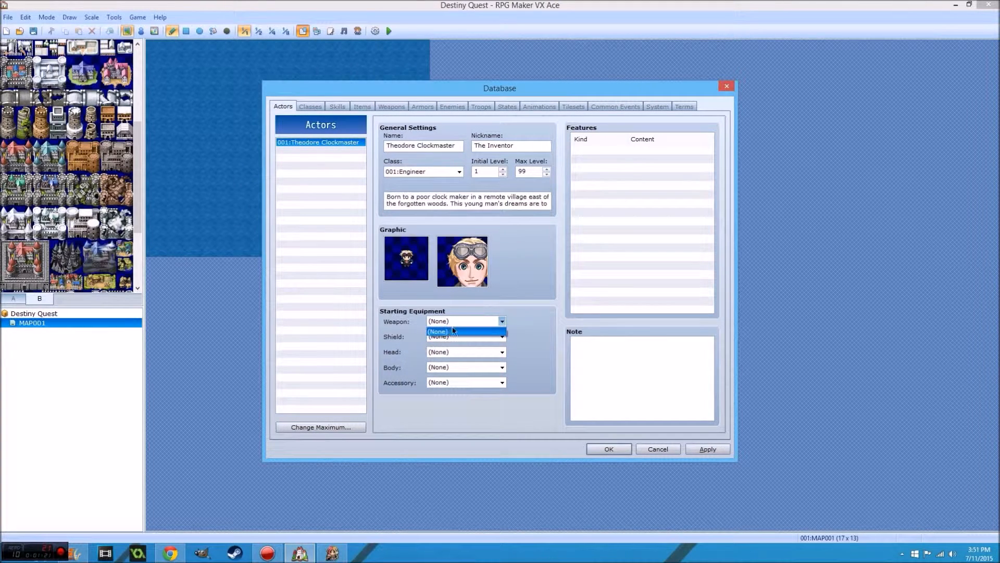
{"action": "left_click", "coordinate": [451, 330]}
- Set the Knife's weapon type to Small Blade and leave its animation at None
{"action": "left_click", "coordinate": [344, 106]}
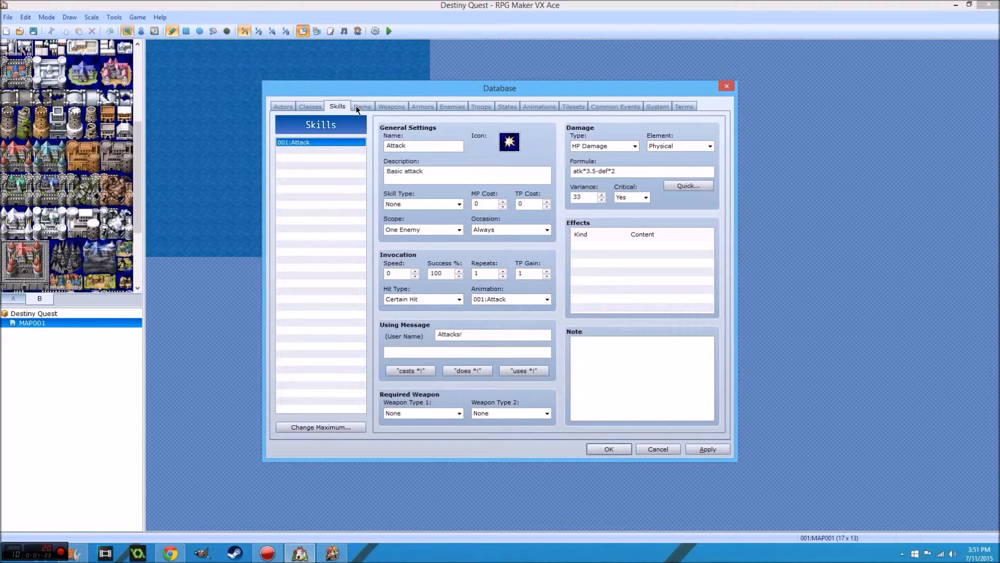
{"action": "left_click", "coordinate": [359, 107]}
{"action": "left_click", "coordinate": [386, 106]}
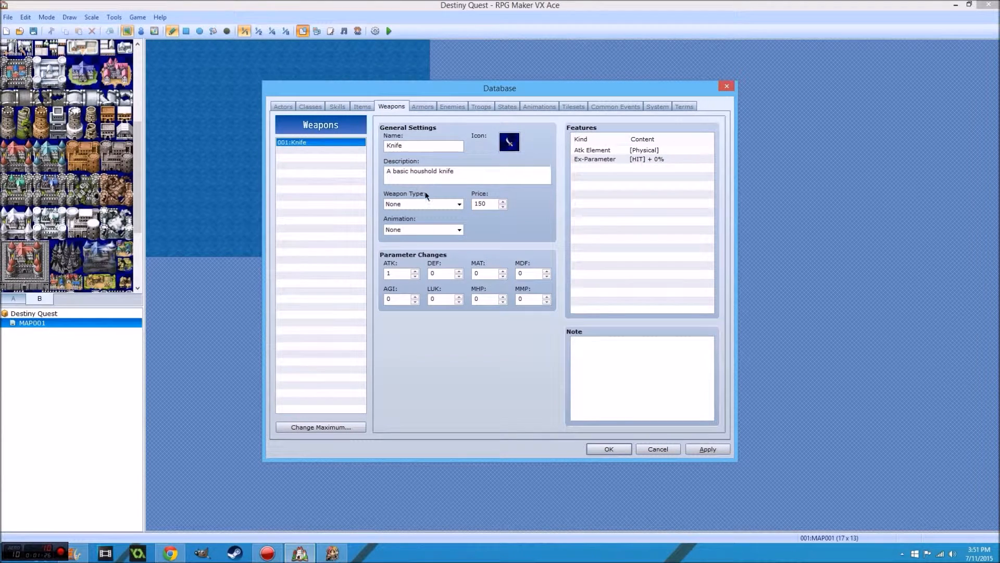
{"action": "left_click", "coordinate": [424, 204]}
{"action": "left_click", "coordinate": [444, 219]}
{"action": "left_click", "coordinate": [424, 230]}
{"action": "left_click", "coordinate": [420, 238]}
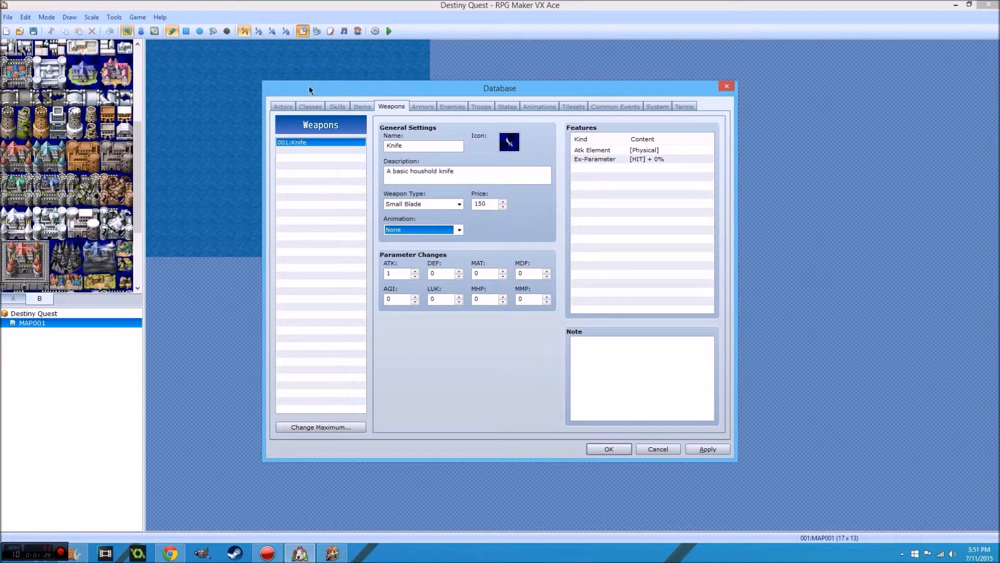
- Set the actor's starting weapon to the Knife
{"action": "left_click", "coordinate": [283, 107]}
{"action": "left_click", "coordinate": [455, 322]}
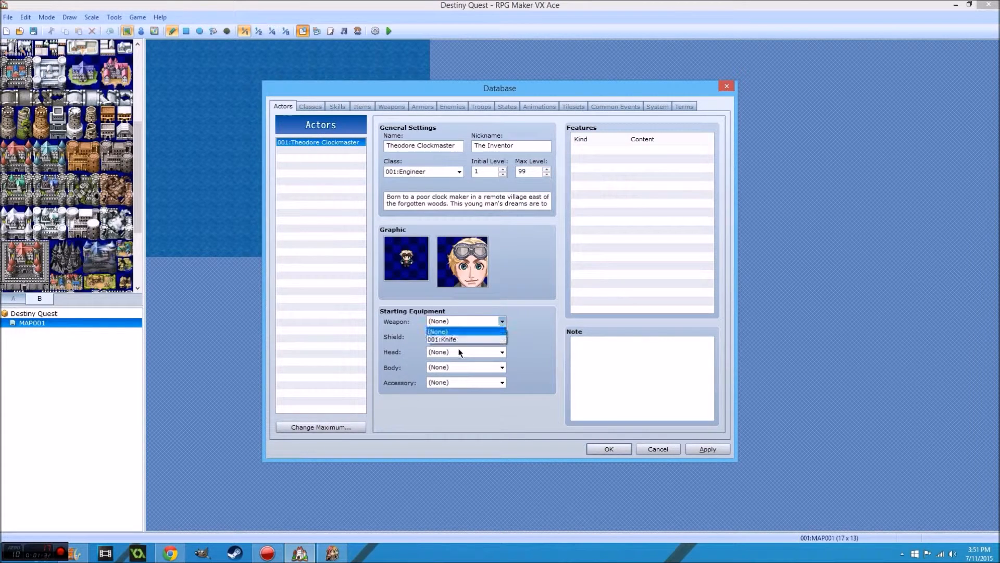
{"action": "left_click", "coordinate": [457, 346]}
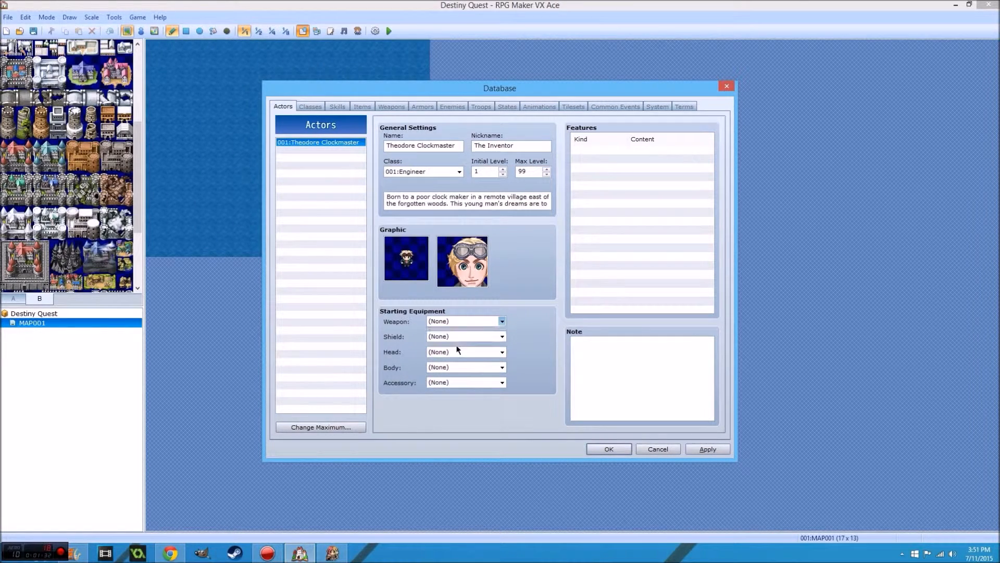
{"action": "left_click", "coordinate": [476, 324]}
{"action": "left_click", "coordinate": [495, 338]}
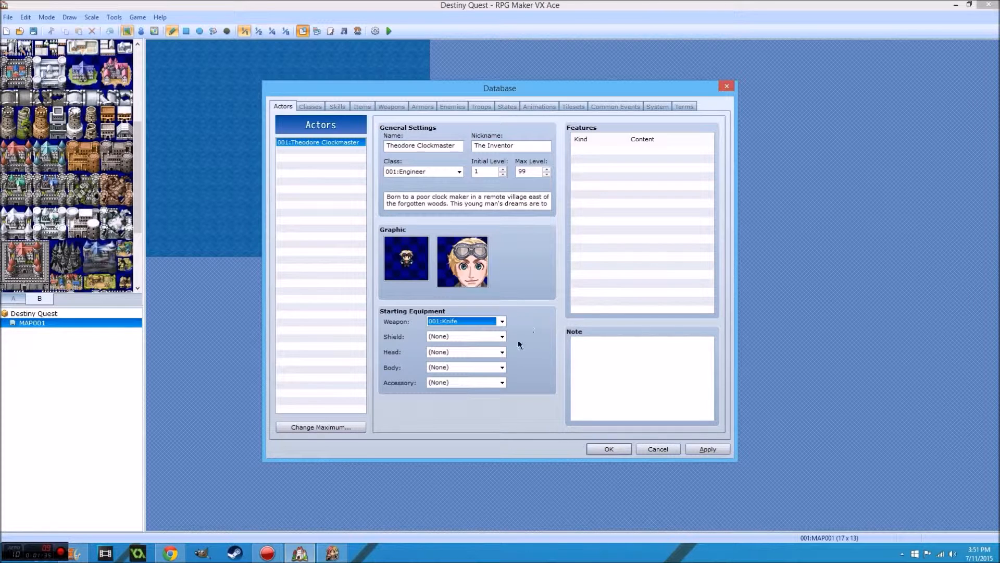
- Check the actor's starting body equipment choices and set the Basic Clothing's armor type to Cloth
{"action": "left_click", "coordinate": [446, 369]}
{"action": "left_click", "coordinate": [361, 107]}
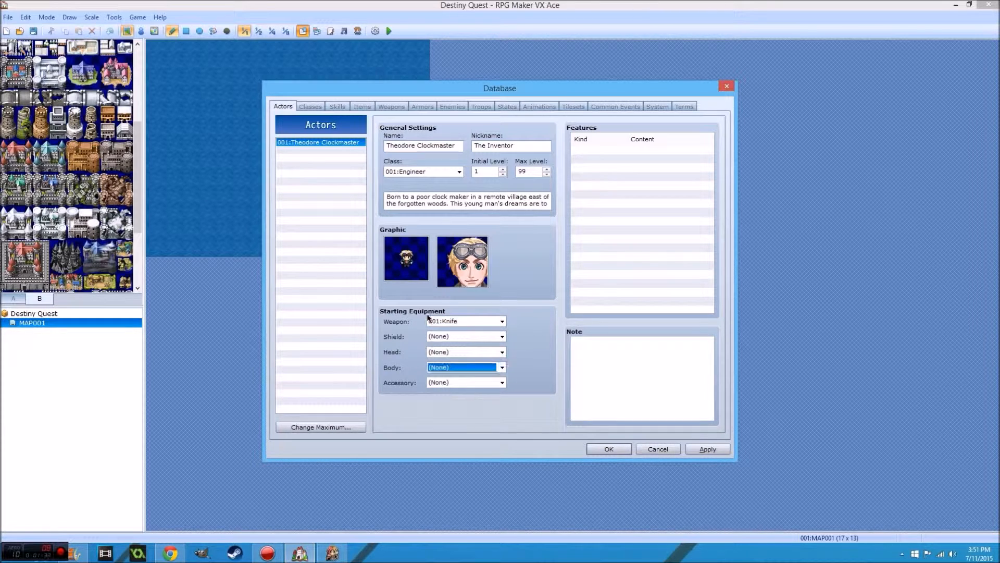
{"action": "left_click", "coordinate": [362, 107]}
{"action": "left_click", "coordinate": [390, 106]}
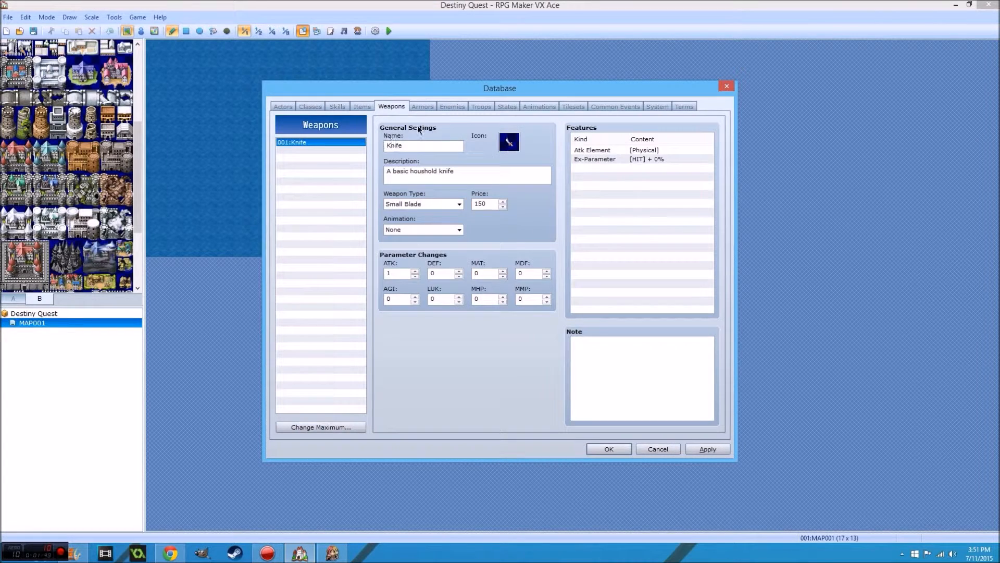
{"action": "left_click", "coordinate": [422, 106]}
{"action": "left_click", "coordinate": [409, 230]}
{"action": "left_click", "coordinate": [410, 229]}
{"action": "left_click", "coordinate": [416, 202]}
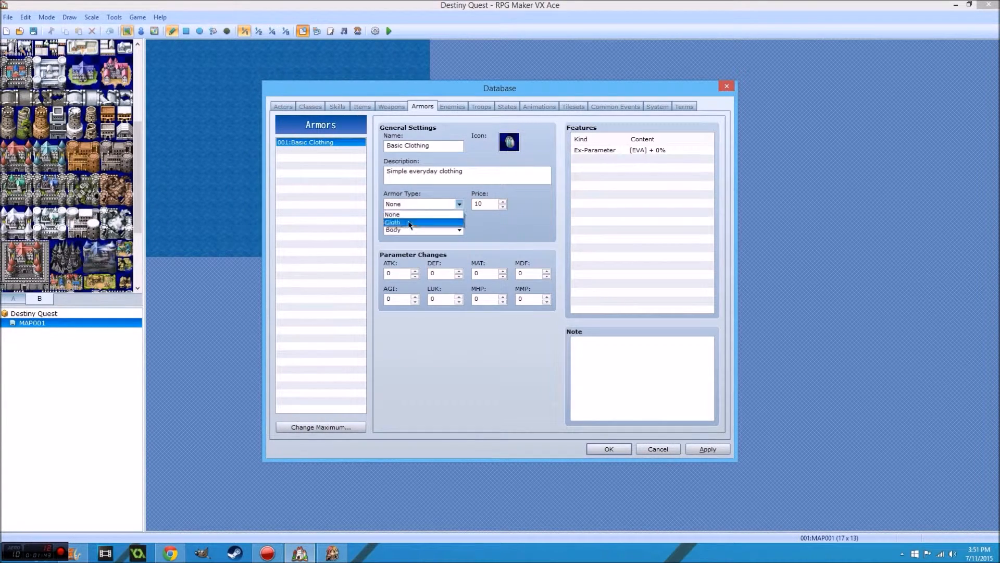
{"action": "left_click", "coordinate": [408, 223]}
- Check the Engineer's Equip Armor feature and set the actor's starting body equipment to Basic Clothing
{"action": "left_click", "coordinate": [311, 107]}
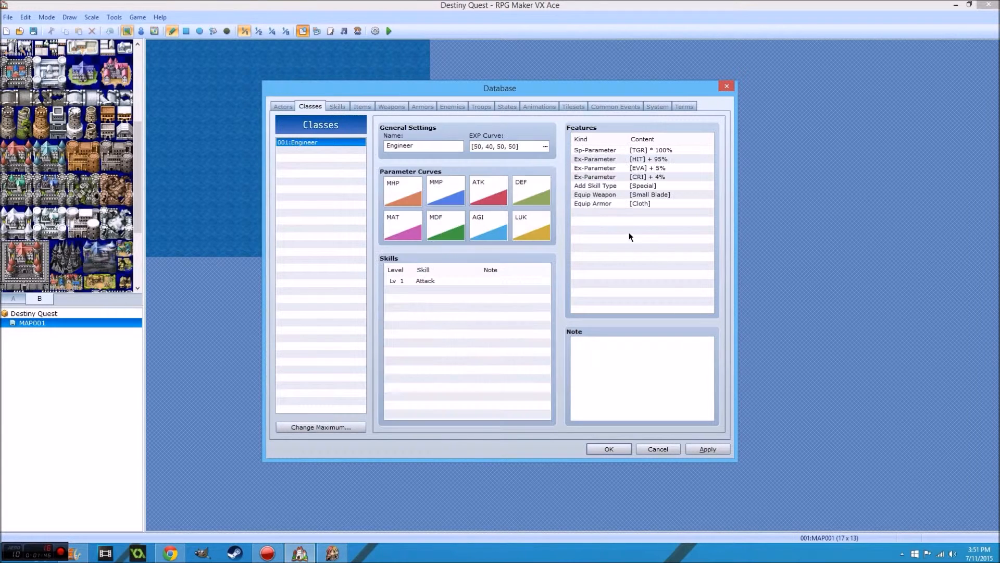
{"action": "left_click", "coordinate": [283, 107]}
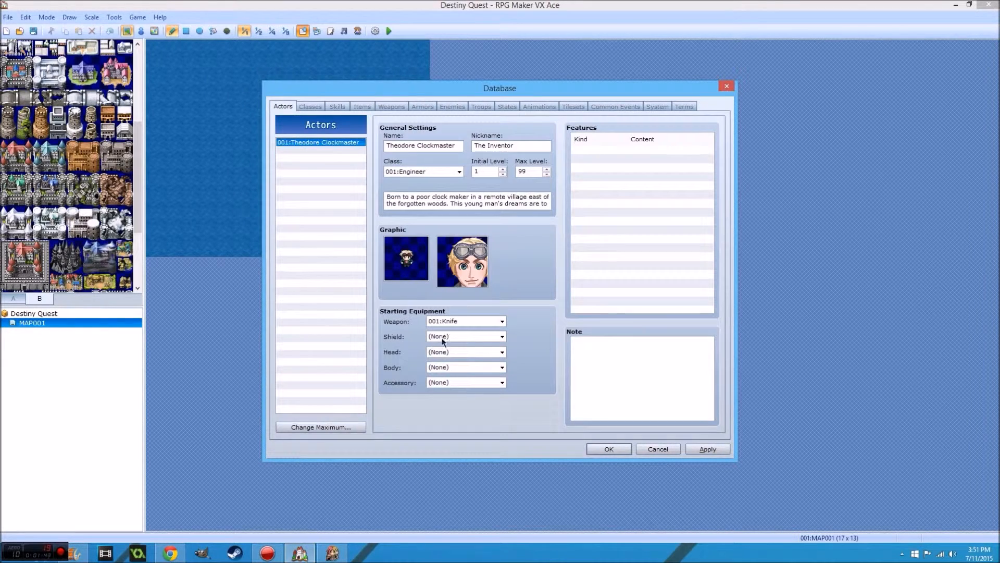
{"action": "left_click", "coordinate": [444, 367]}
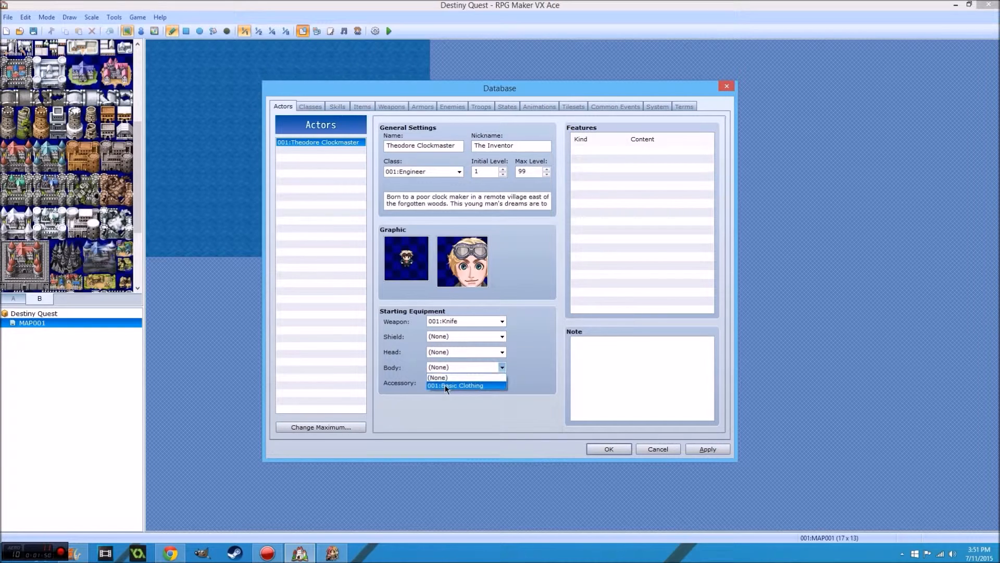
{"action": "left_click", "coordinate": [447, 388]}
- Review the database entries for the Attack skill, Small Health Potion, Basic Clothing, Knave enemy, Knave troop and states
{"action": "left_click", "coordinate": [336, 106]}
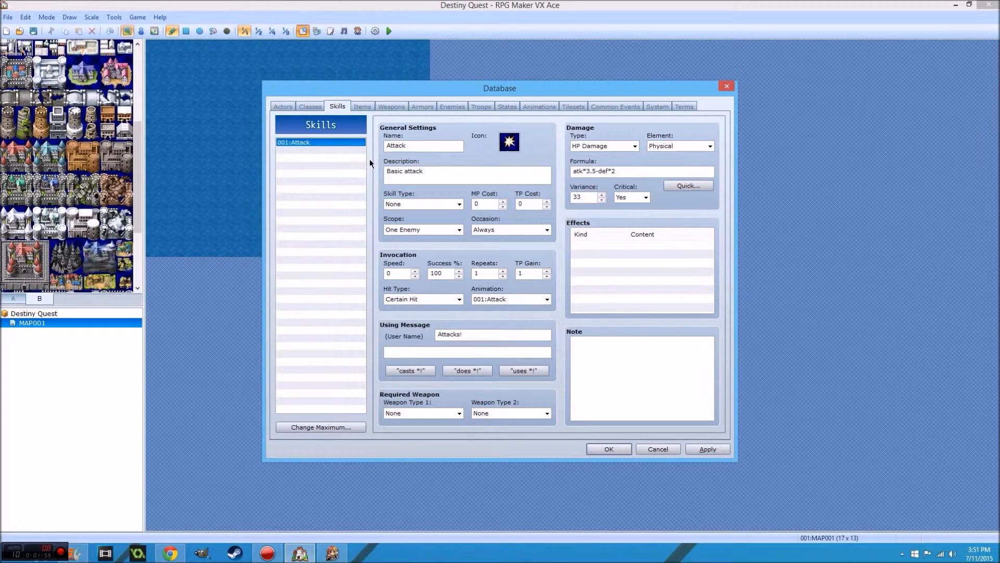
{"action": "left_click", "coordinate": [363, 106]}
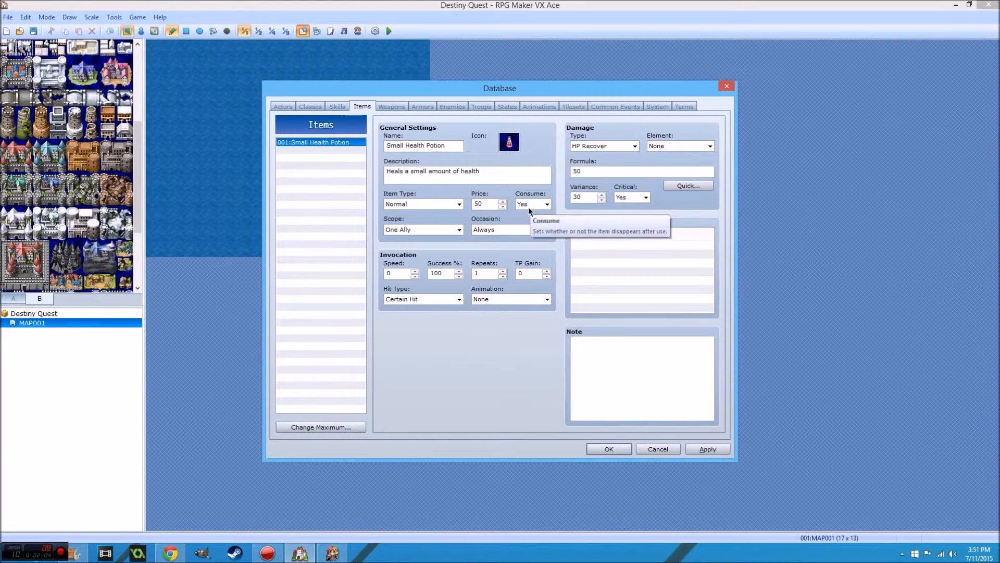
{"action": "mouse_move", "coordinate": [529, 174]}
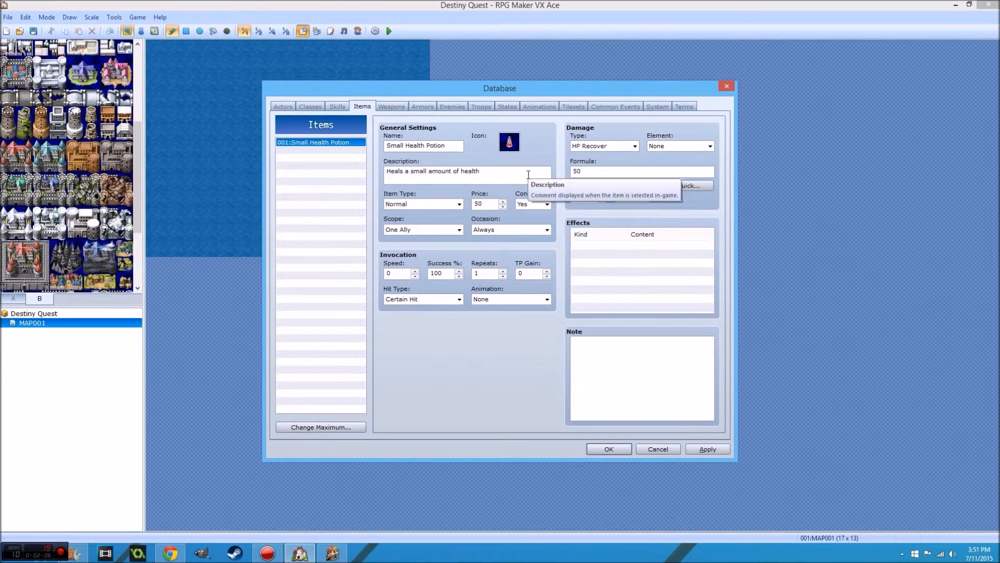
{"action": "left_click", "coordinate": [423, 108]}
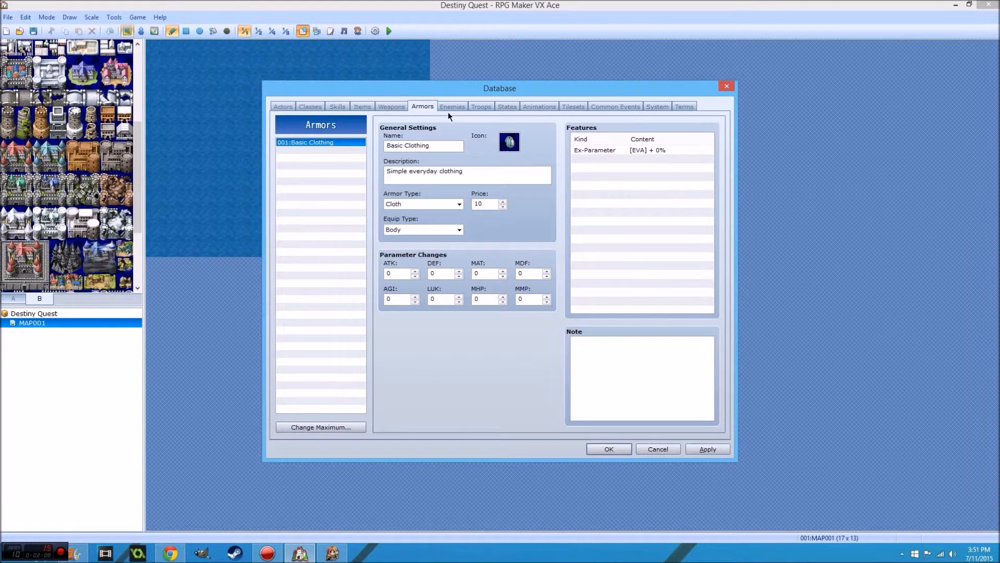
{"action": "left_click", "coordinate": [456, 108]}
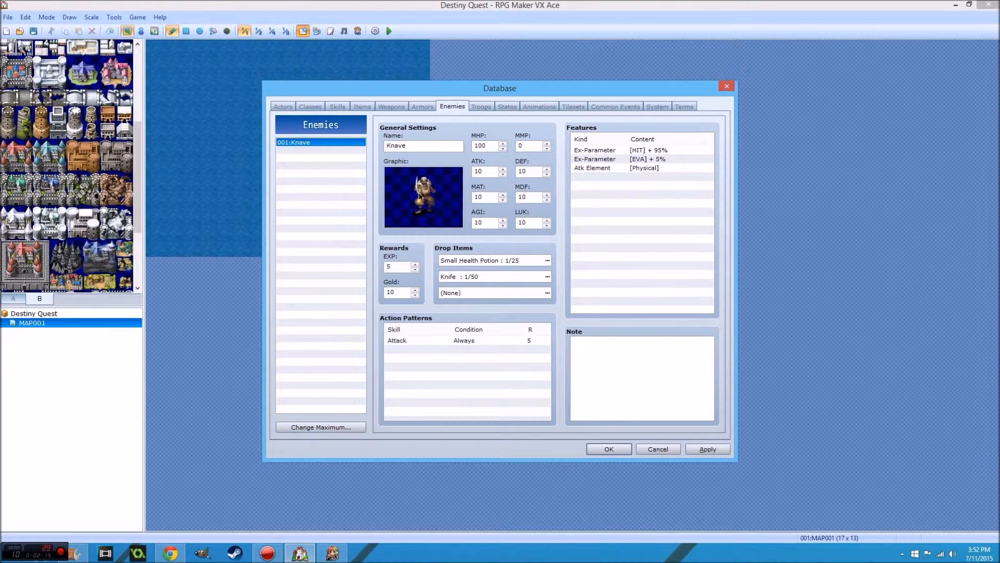
{"action": "left_click", "coordinate": [481, 106]}
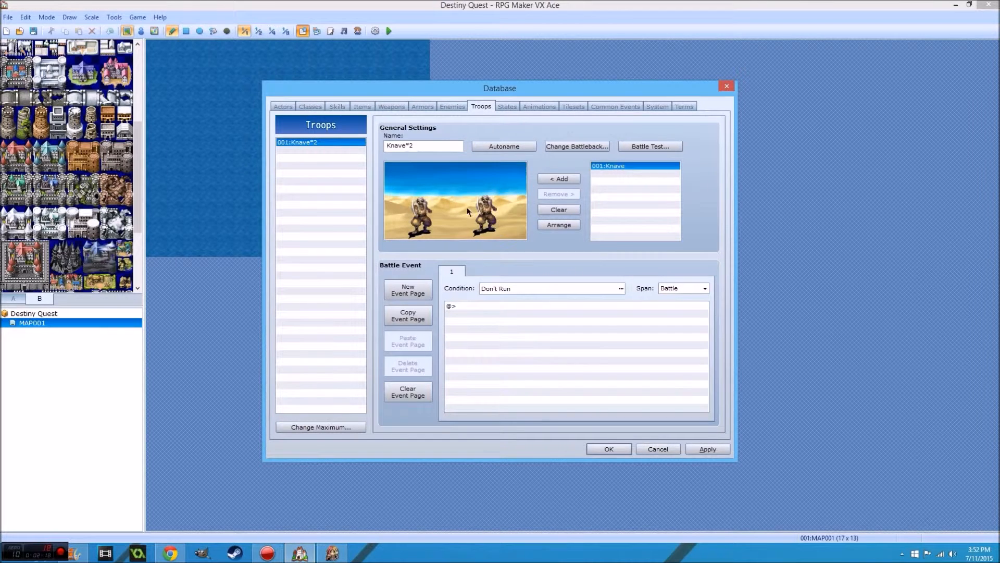
{"action": "left_click", "coordinate": [504, 107]}
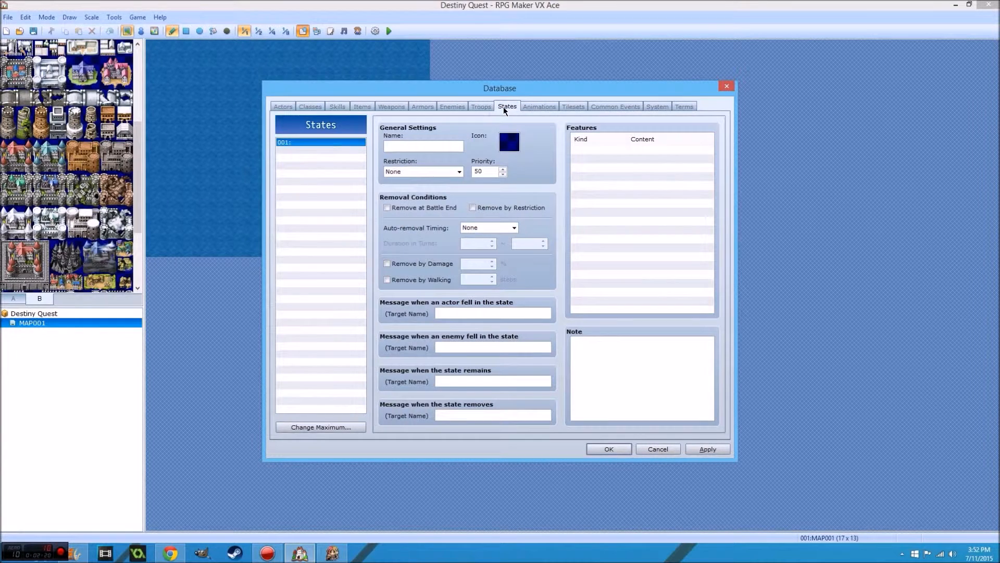
{"action": "left_click", "coordinate": [480, 106]}
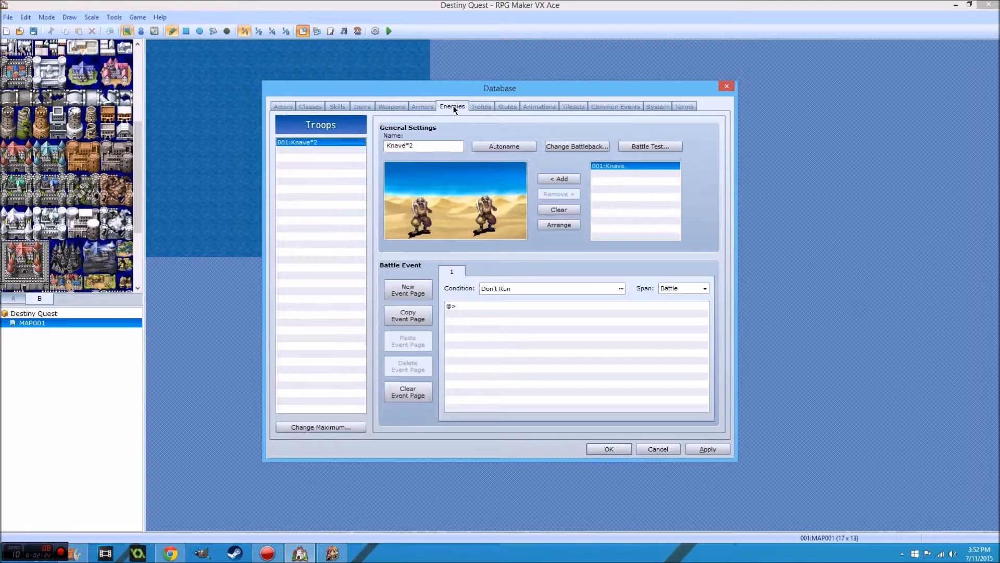
- Set the Knave enemy's MHP to 40
{"action": "left_click", "coordinate": [452, 106]}
{"action": "double_click", "coordinate": [480, 146]}
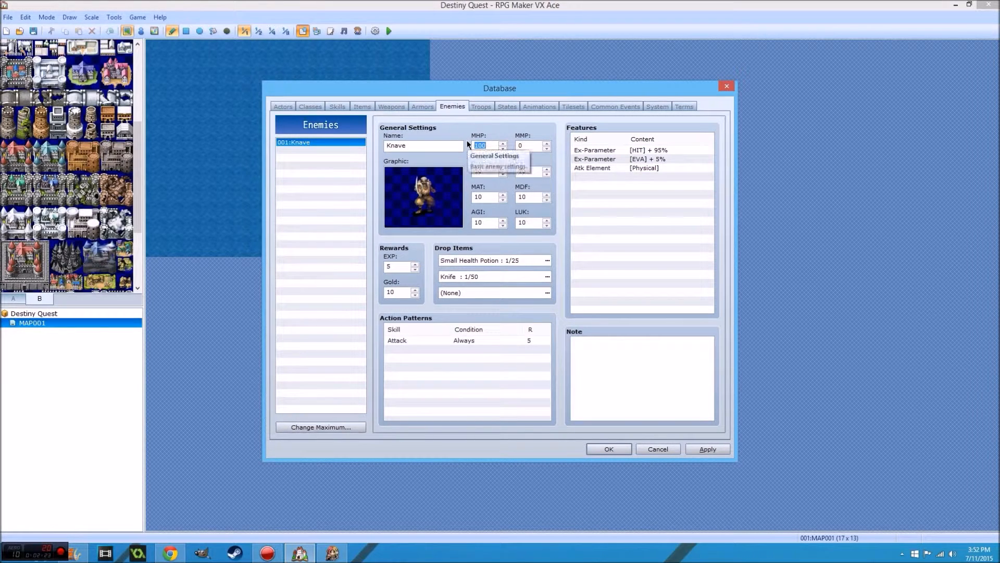
{"action": "type", "text": "40"}
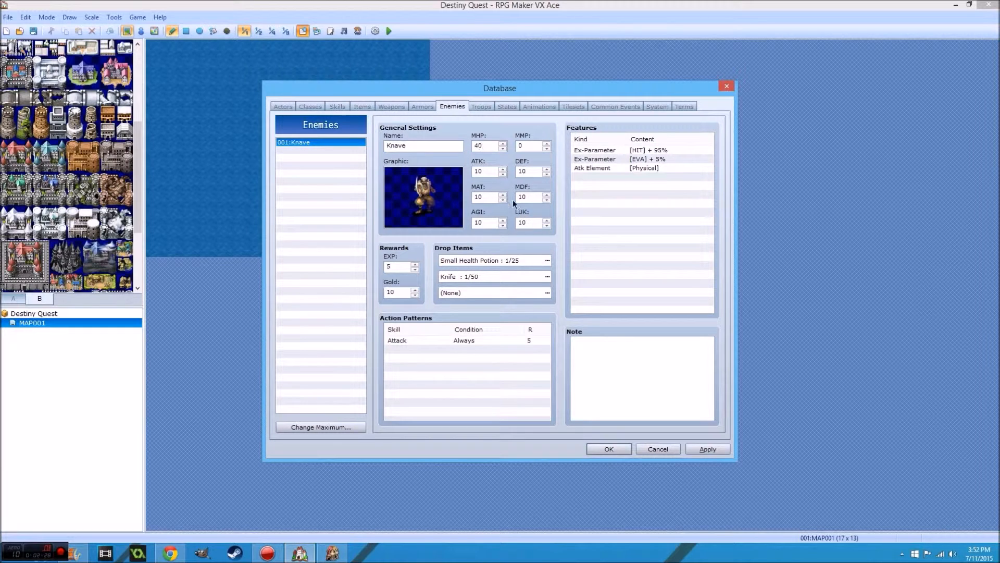
- Generate the Engineer class's ATK parameter curve from 5 at level 1 to 138 at level 99
{"action": "left_click", "coordinate": [312, 107]}
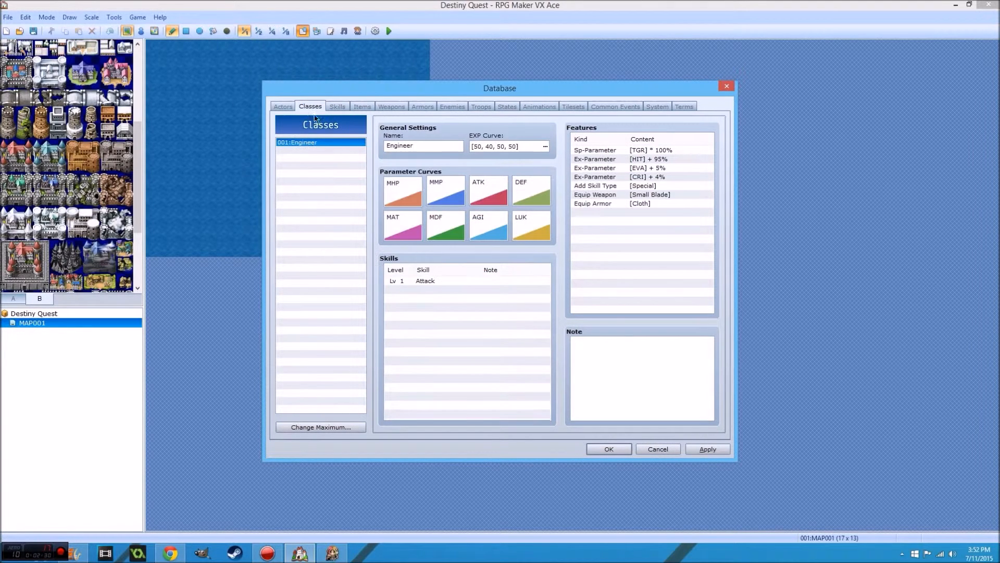
{"action": "double_click", "coordinate": [490, 193]}
{"action": "left_click", "coordinate": [610, 219]}
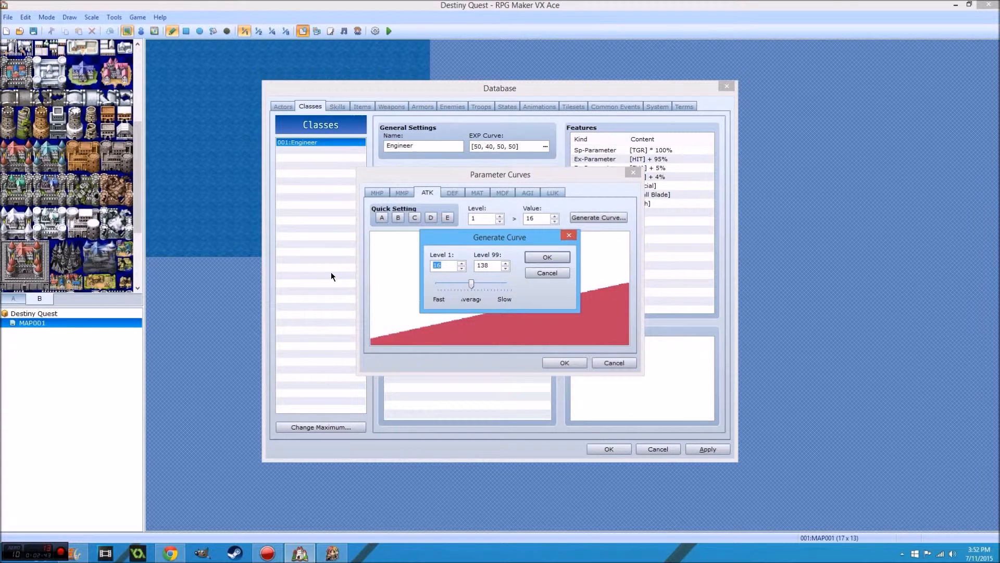
{"action": "type", "text": "5"}
{"action": "double_click", "coordinate": [482, 265]}
{"action": "left_click", "coordinate": [538, 258]}
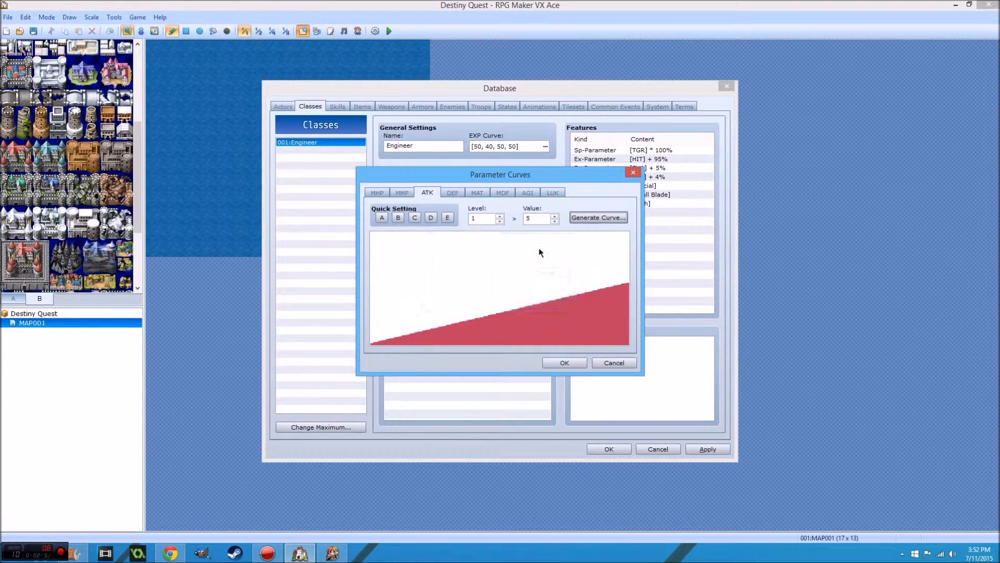
- Try a level 1 value of 4 for the Engineer's ATK curve and change it back to 5
{"action": "left_click", "coordinate": [594, 217]}
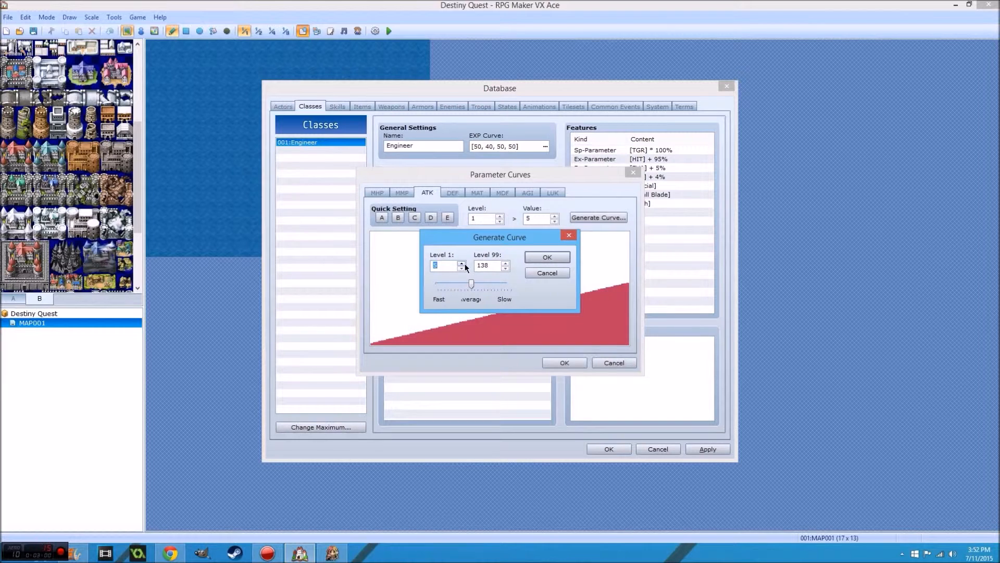
{"action": "left_click_drag", "start_coordinate": [472, 285], "coordinate": [470, 288]}
{"action": "left_click", "coordinate": [536, 258]}
{"action": "left_click", "coordinate": [577, 218]}
{"action": "left_click", "coordinate": [453, 268]}
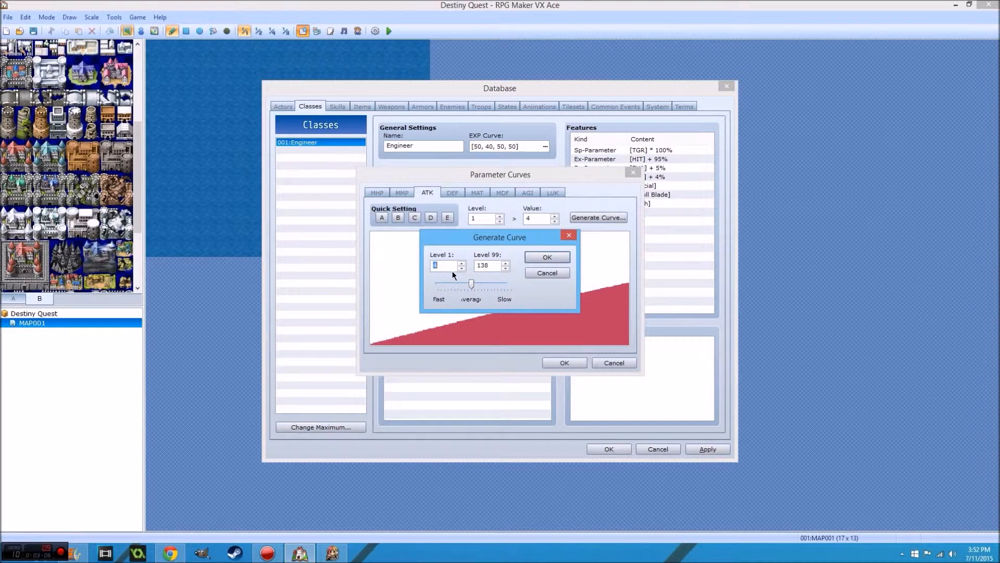
{"action": "left_click", "coordinate": [538, 261]}
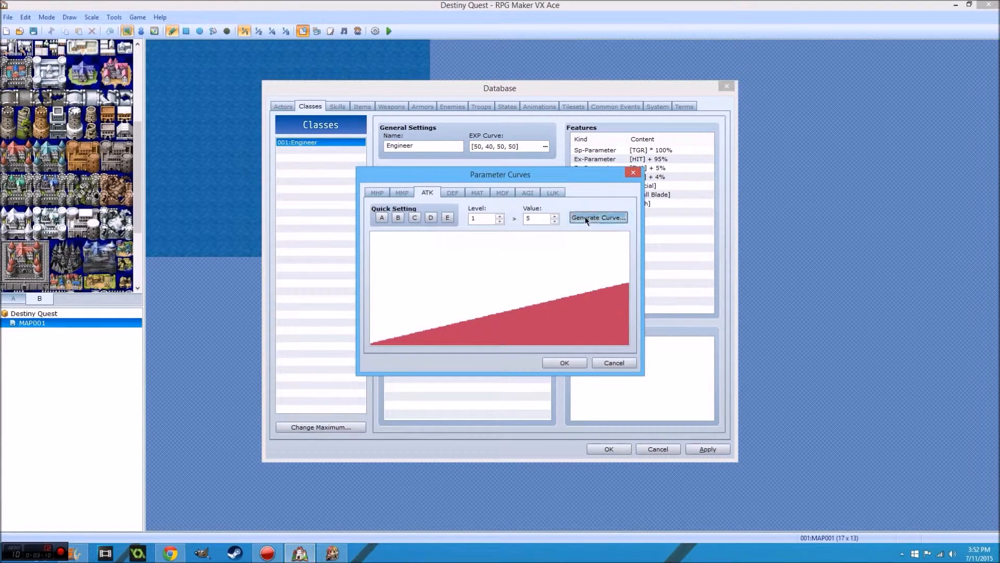
- Regenerate the Engineer's ATK curve from 5 to 138 to clear the stray level 75 value, select level 1 and accept the parameter curves
{"action": "left_click", "coordinate": [586, 218]}
{"action": "left_click", "coordinate": [538, 261]}
{"action": "left_click", "coordinate": [565, 314]}
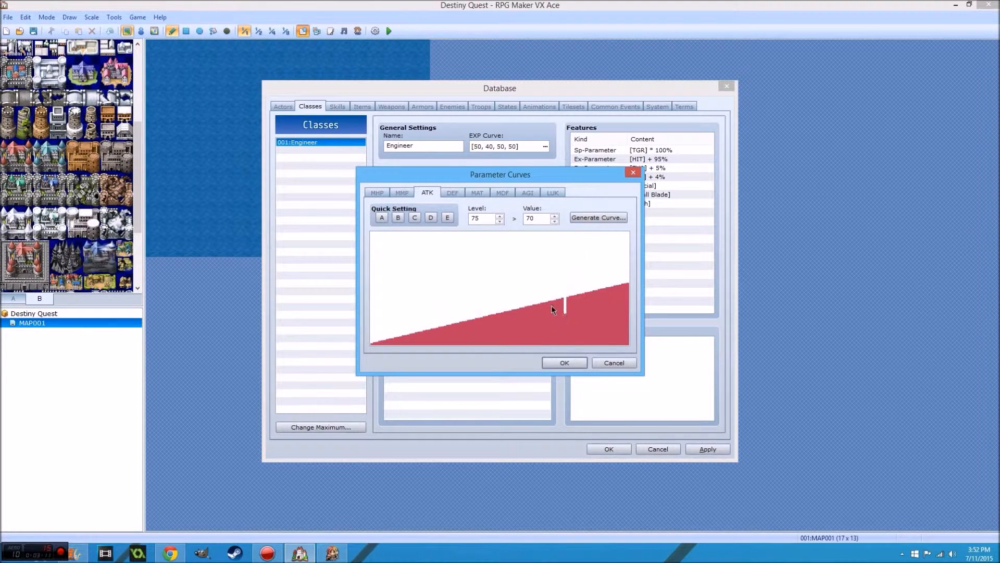
{"action": "left_click", "coordinate": [577, 217]}
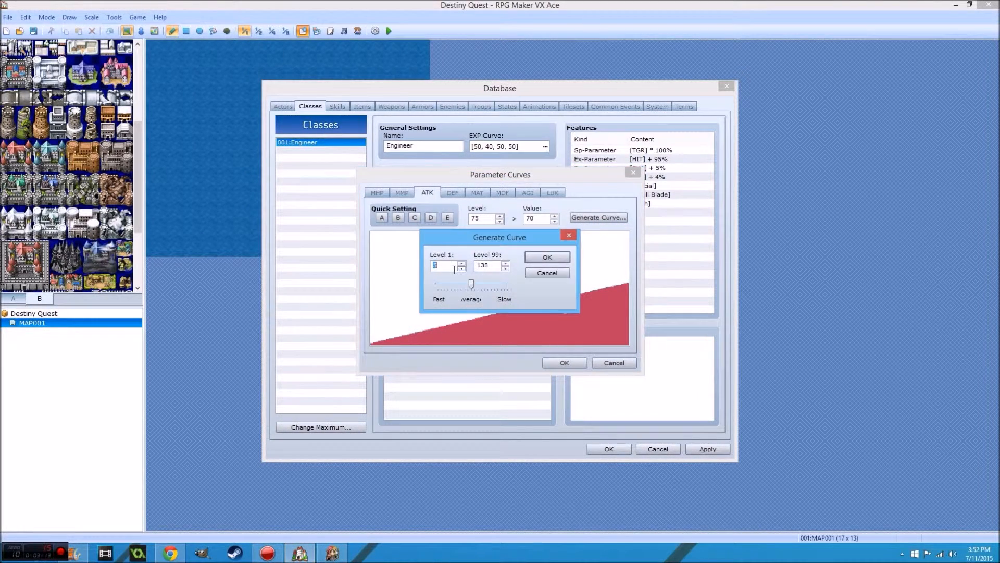
{"action": "left_click", "coordinate": [542, 257]}
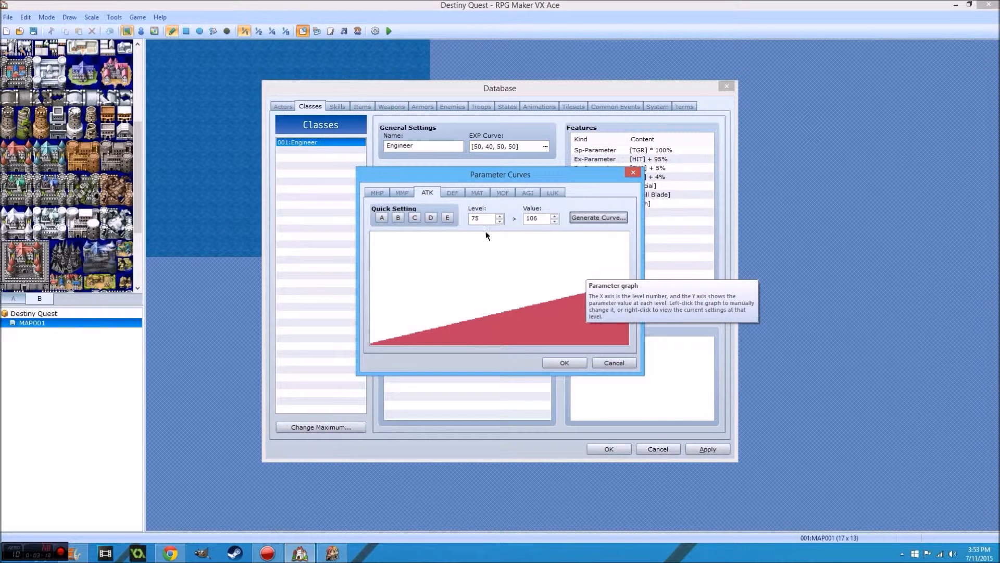
{"action": "double_click", "coordinate": [474, 219]}
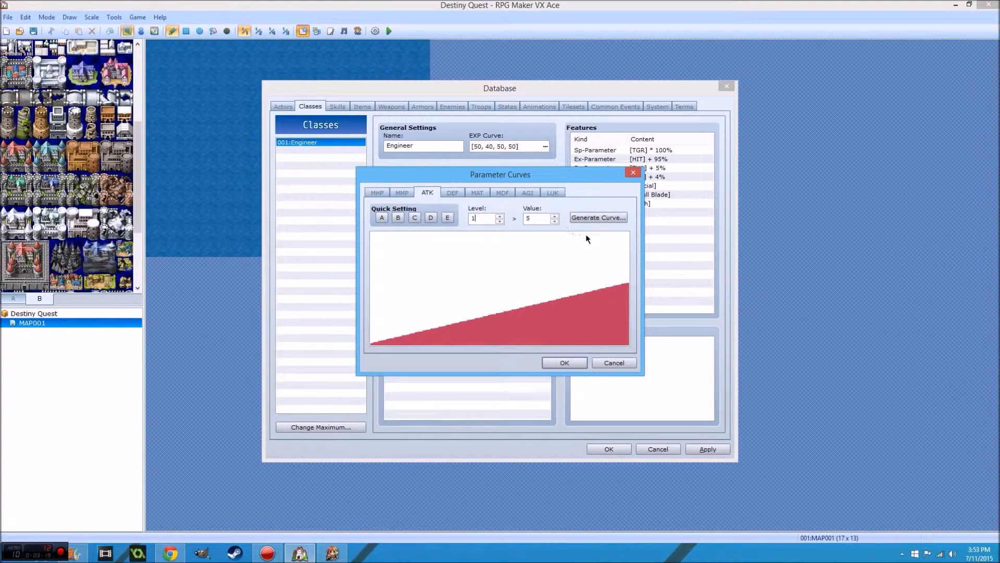
{"action": "left_click", "coordinate": [565, 365]}
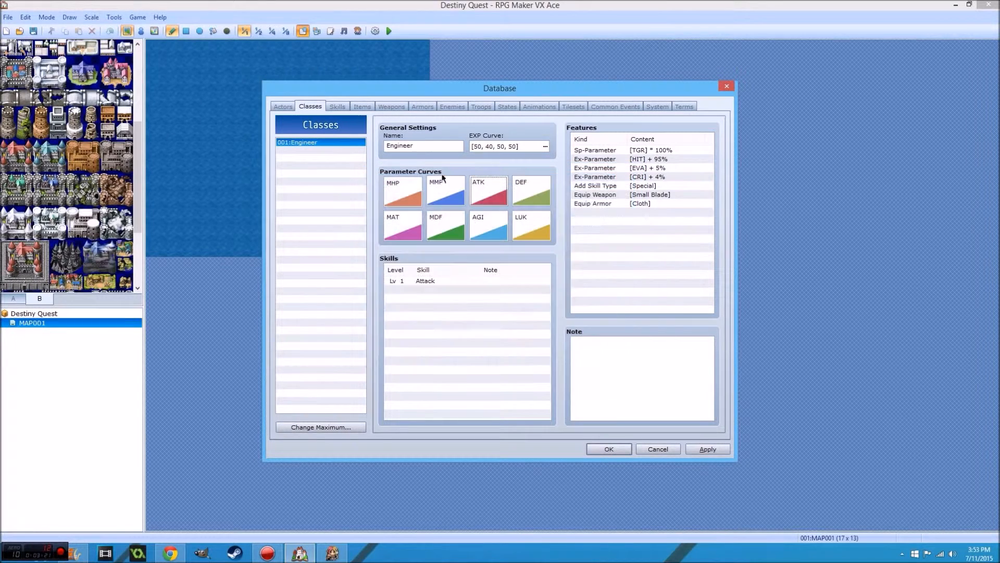
- Check the damage variance setting of the Attack skill
{"action": "left_click", "coordinate": [362, 107]}
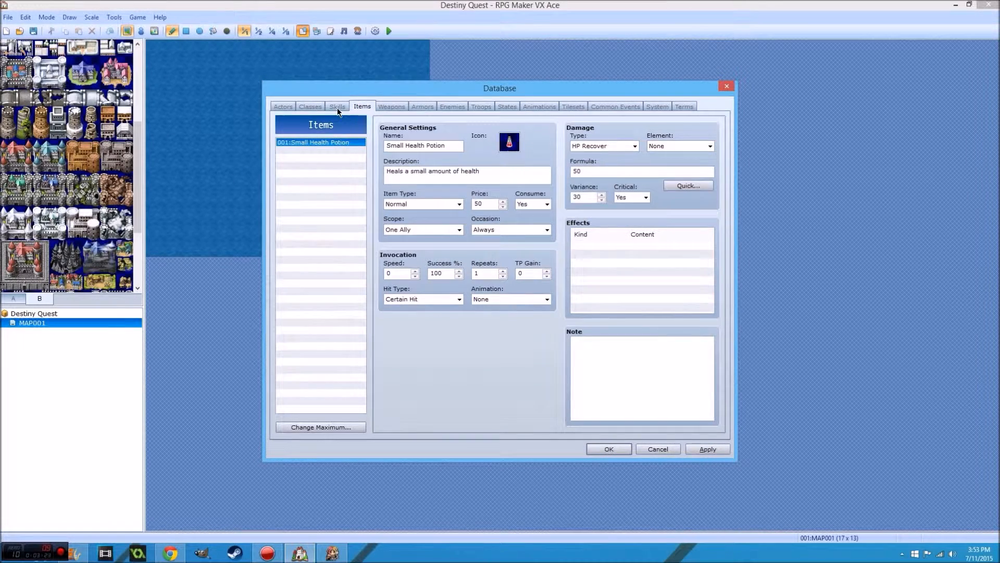
{"action": "left_click", "coordinate": [339, 108]}
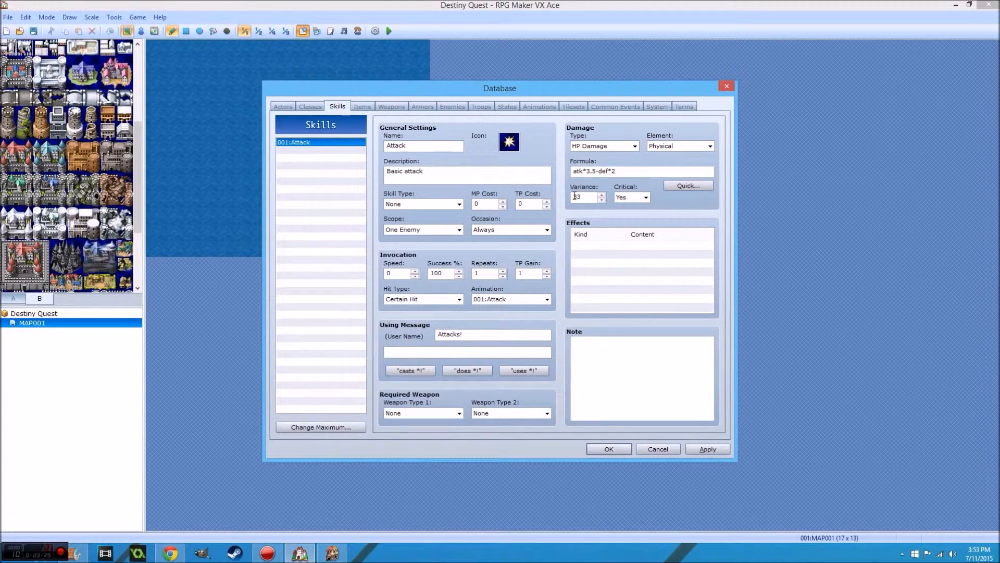
{"action": "mouse_move", "coordinate": [574, 196]}
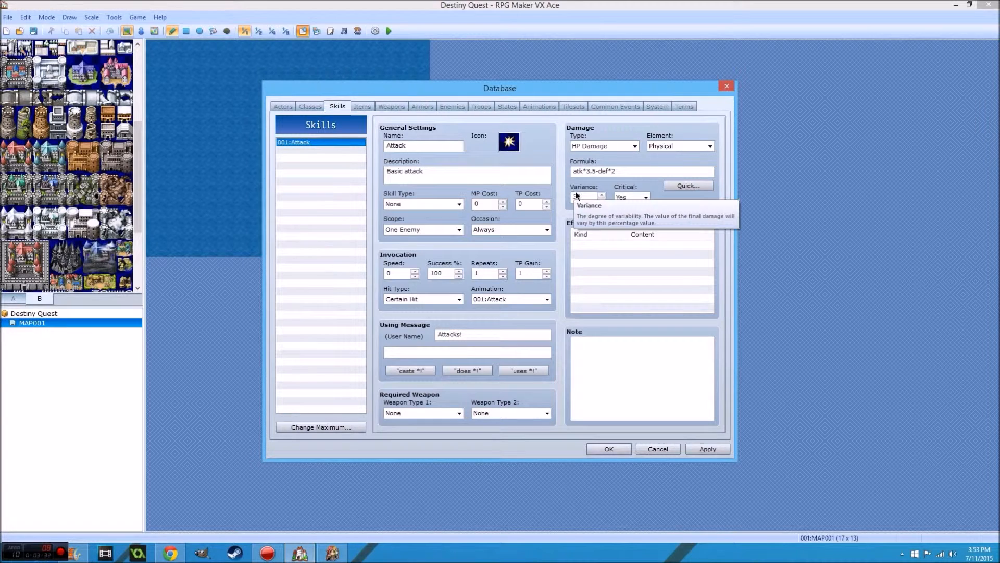
- Try a DEF of 9 for the Knave enemy and replace it with 4
{"action": "left_click", "coordinate": [452, 106]}
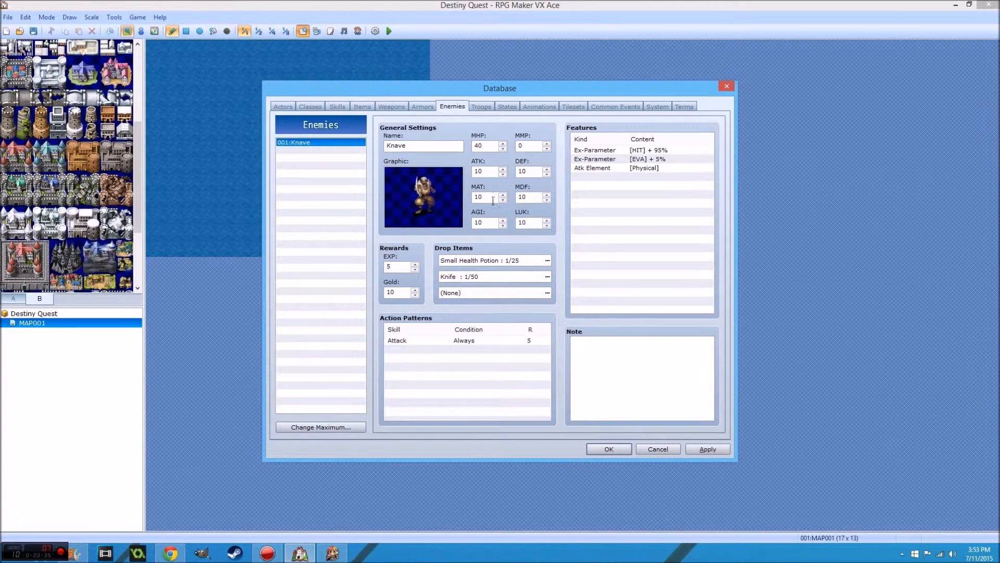
{"action": "left_click", "coordinate": [535, 170]}
{"action": "mouse_move", "coordinate": [629, 211]}
{"action": "type", "text": "9"}
{"action": "double_click", "coordinate": [541, 170]}
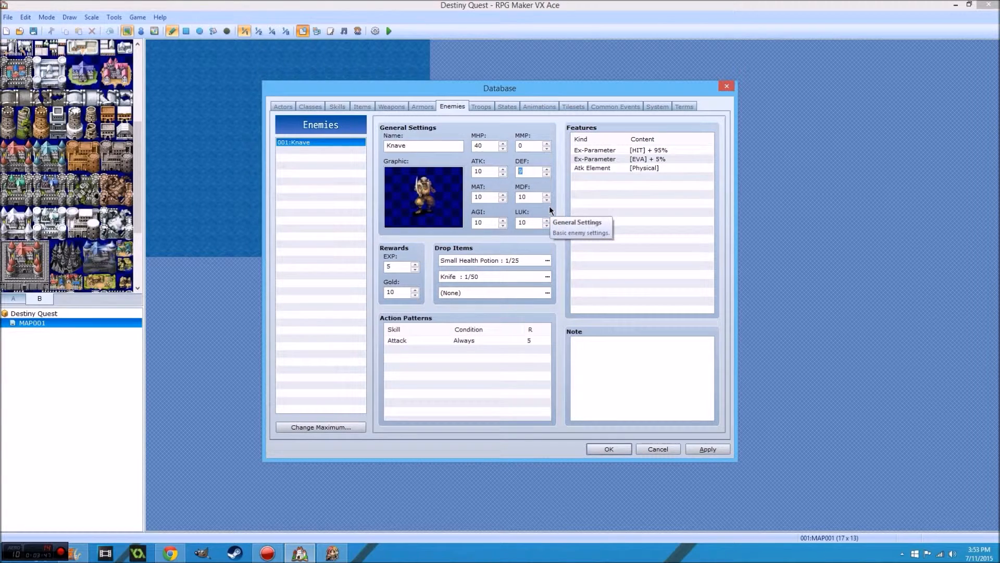
{"action": "type", "text": "4"}
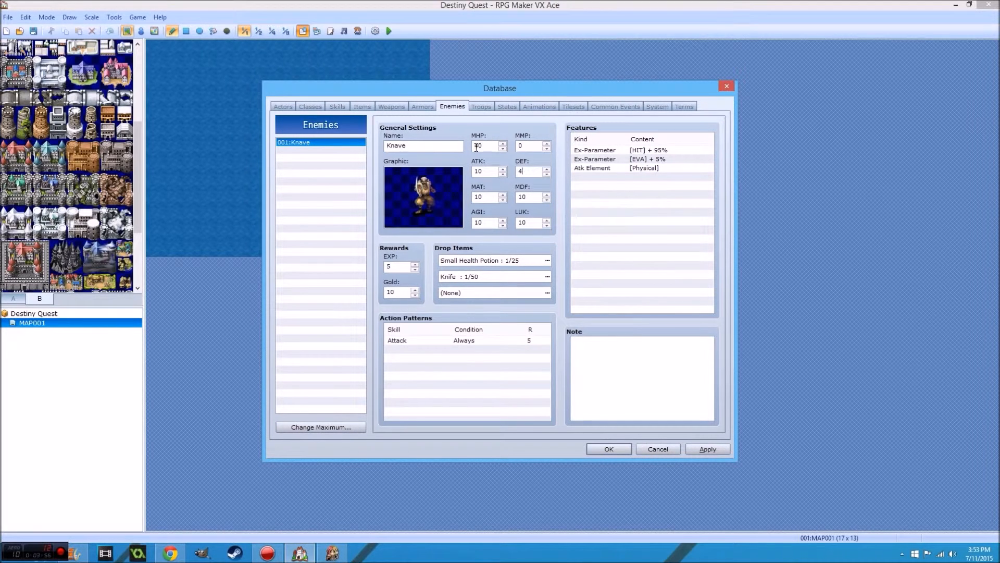
- Set the Knave enemy's ATK, MAT, MDF, LUK and AGI to 4 each
{"action": "double_click", "coordinate": [487, 171]}
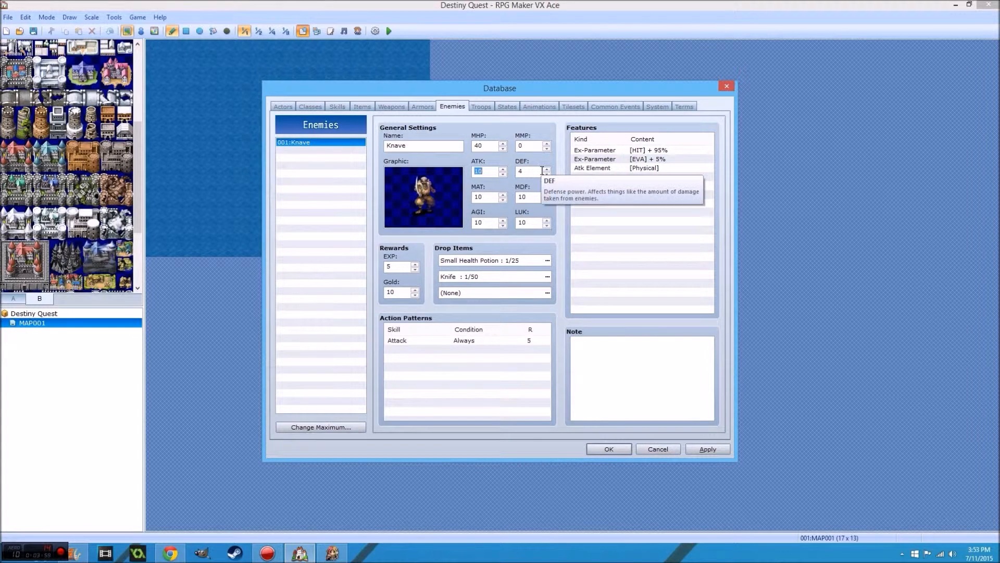
{"action": "type", "text": "4"}
{"action": "double_click", "coordinate": [478, 197]}
{"action": "type", "text": "4"}
{"action": "double_click", "coordinate": [535, 198]}
{"action": "type", "text": "4"}
{"action": "double_click", "coordinate": [522, 222]}
{"action": "type", "text": "4"}
{"action": "double_click", "coordinate": [477, 222]}
{"action": "type", "text": "4"}
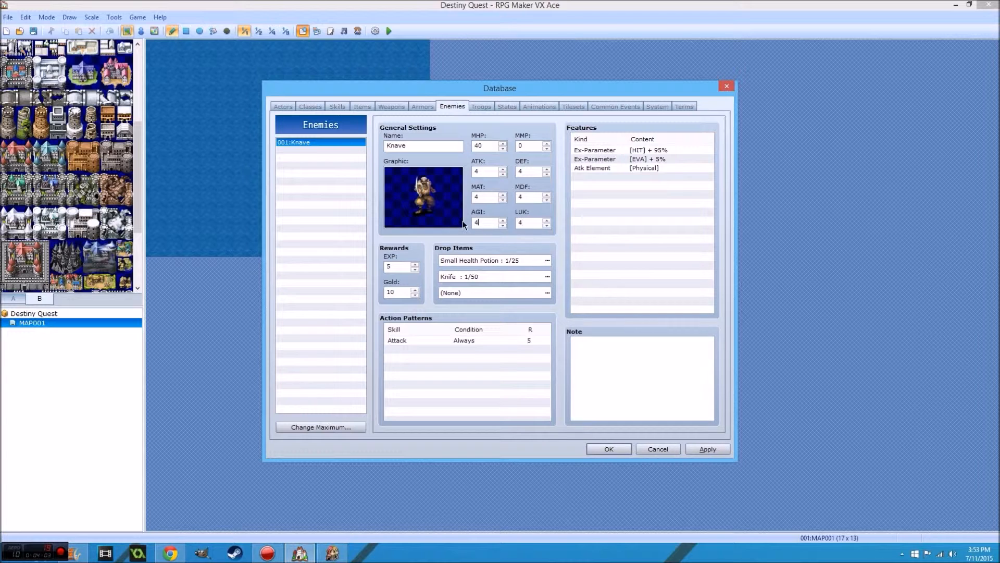
- Apply the database changes and preview the Attack animation twice
{"action": "left_click", "coordinate": [321, 106]}
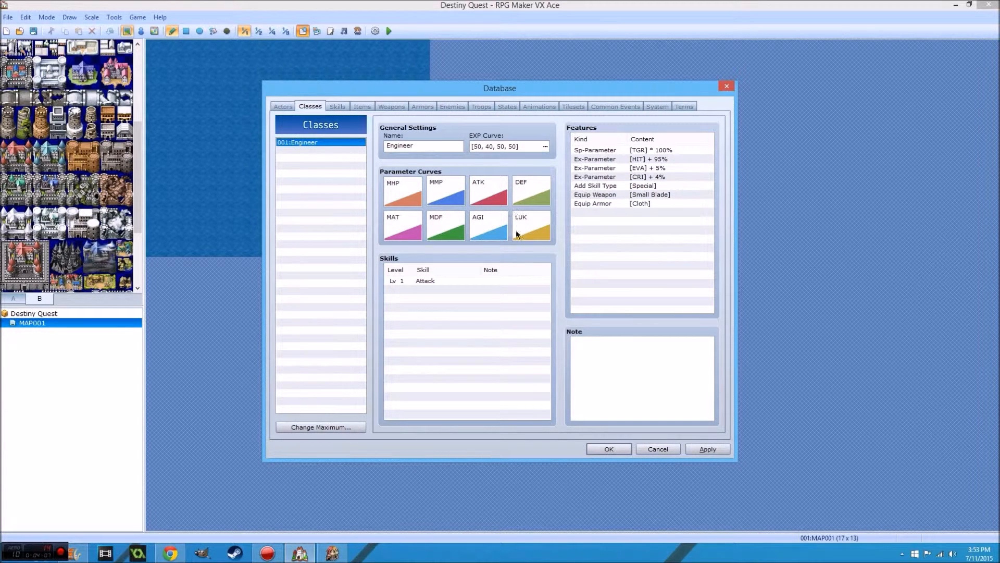
{"action": "left_click", "coordinate": [453, 106]}
{"action": "left_click", "coordinate": [479, 107]}
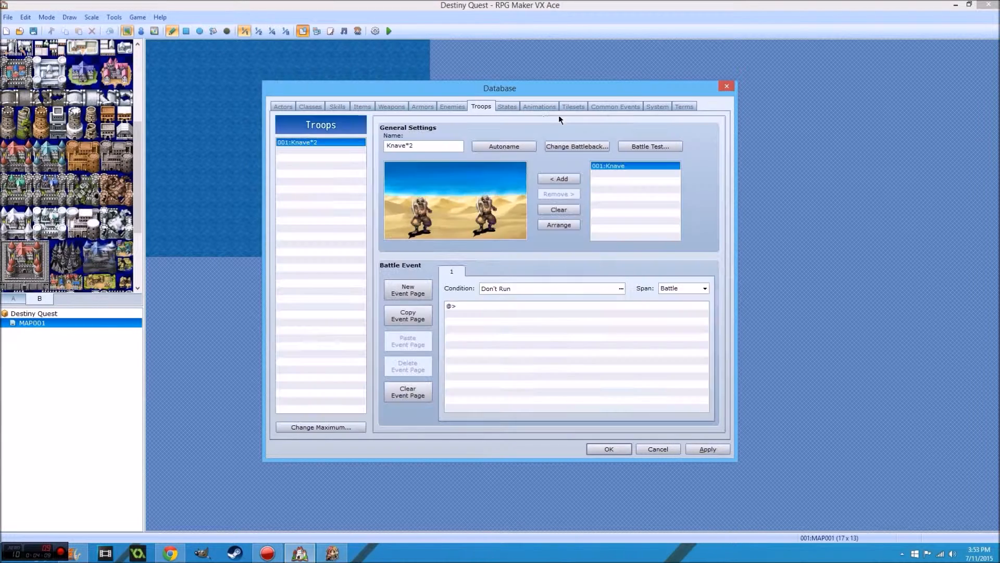
{"action": "left_click", "coordinate": [537, 107]}
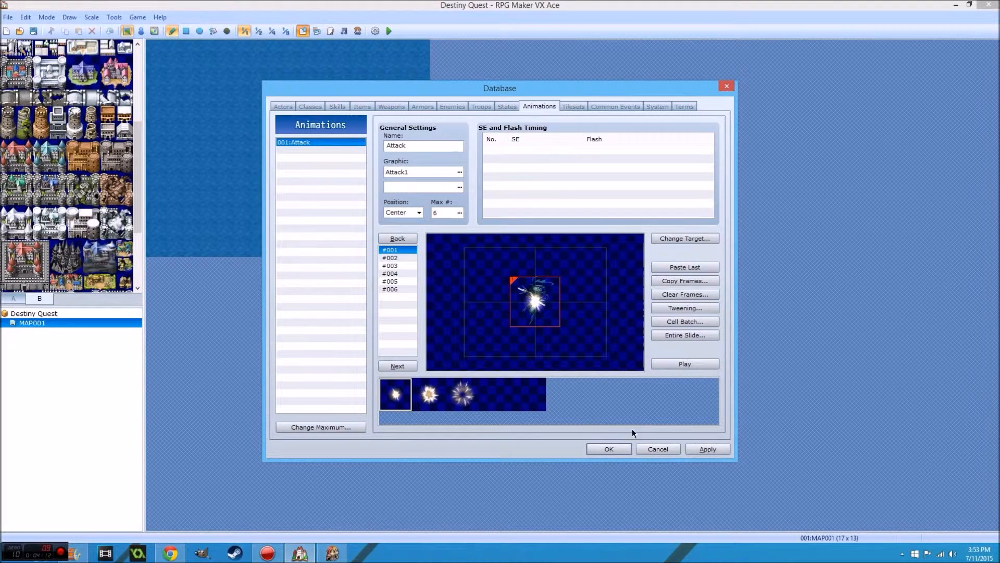
{"action": "left_click", "coordinate": [692, 447]}
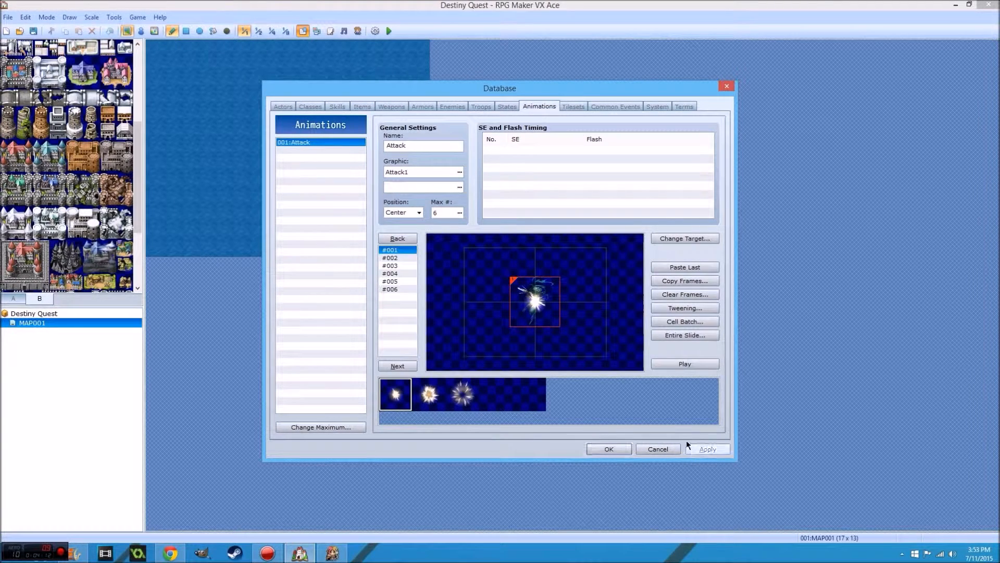
{"action": "left_click", "coordinate": [682, 365]}
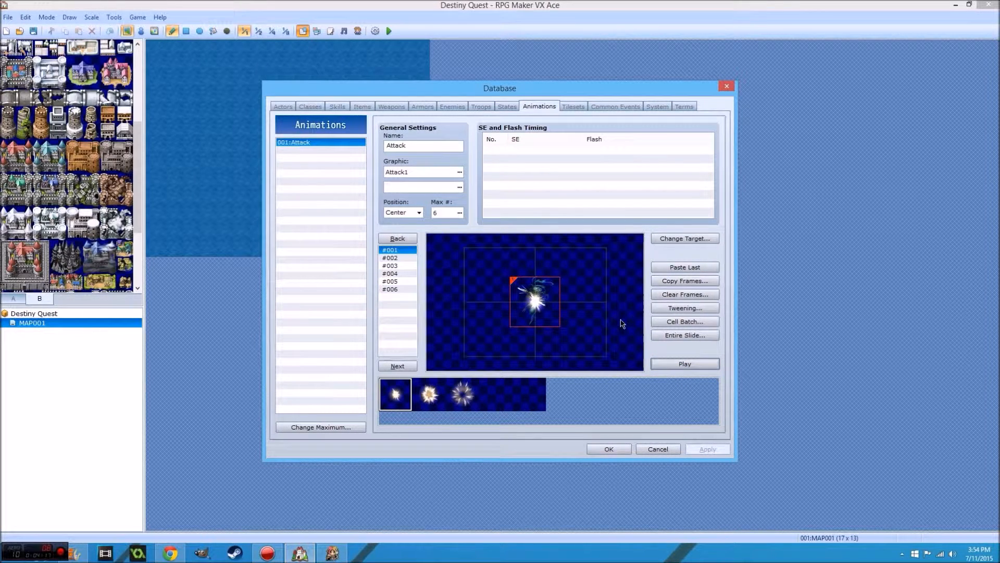
{"action": "left_click", "coordinate": [685, 364]}
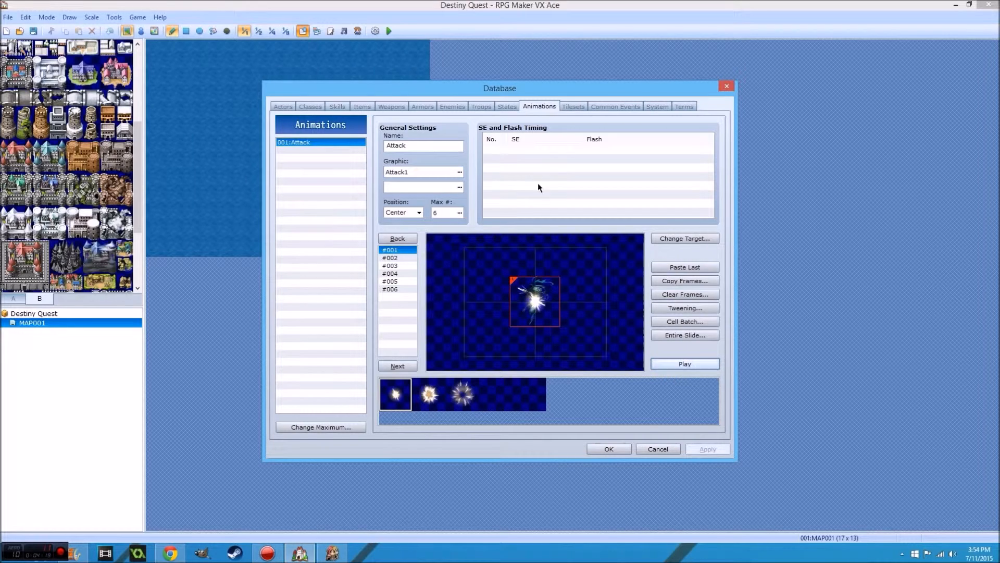
- Review the tileset, system, actor and class settings and accept the database
{"action": "left_click", "coordinate": [566, 107]}
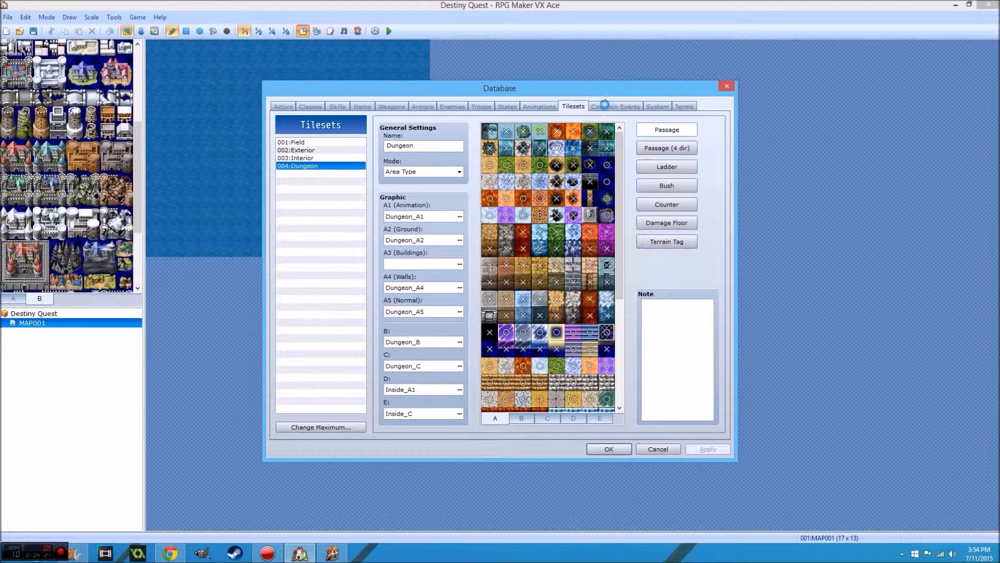
{"action": "left_click", "coordinate": [639, 105]}
{"action": "left_click", "coordinate": [654, 107]}
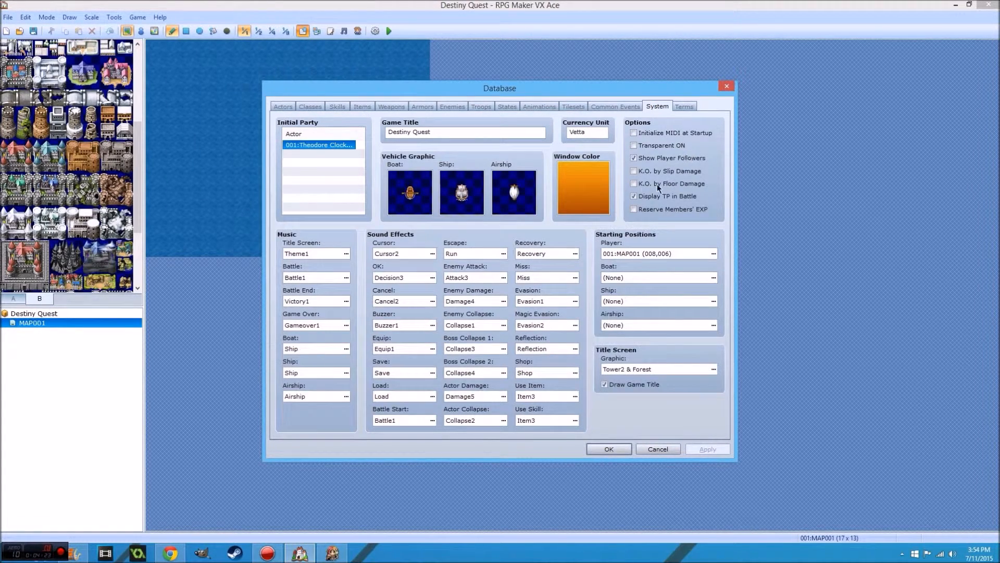
{"action": "left_click", "coordinate": [286, 107]}
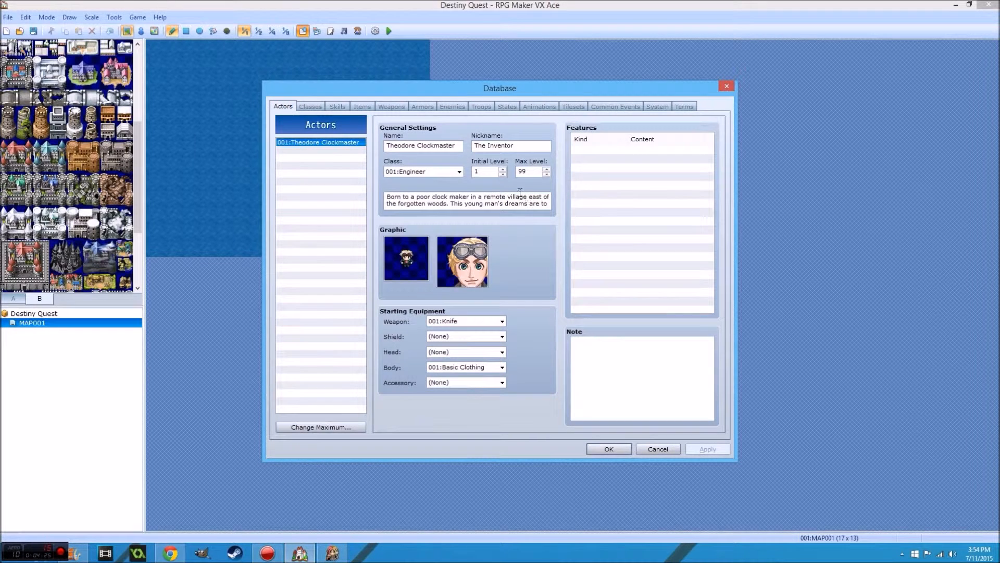
{"action": "left_click", "coordinate": [310, 106]}
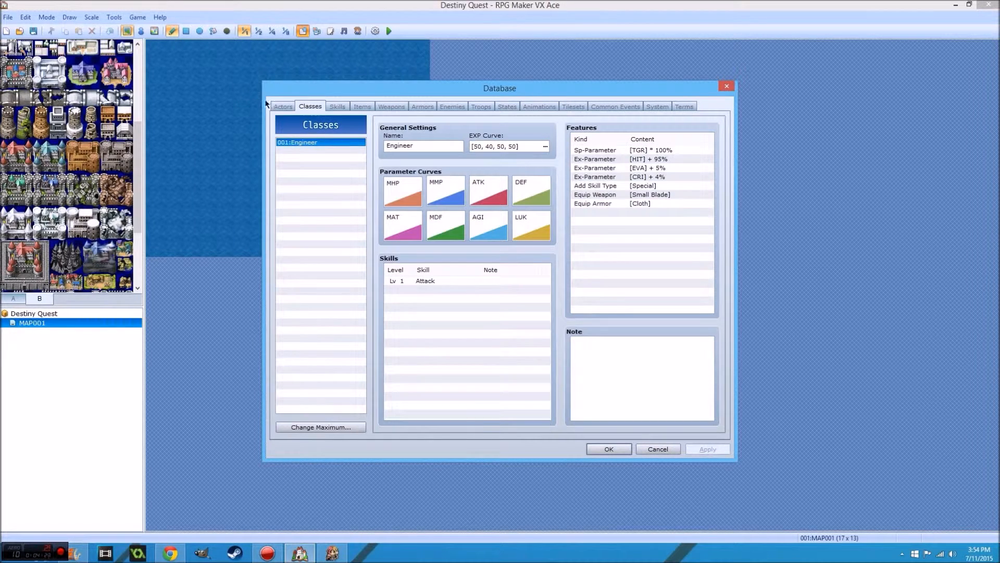
{"action": "left_click", "coordinate": [283, 106]}
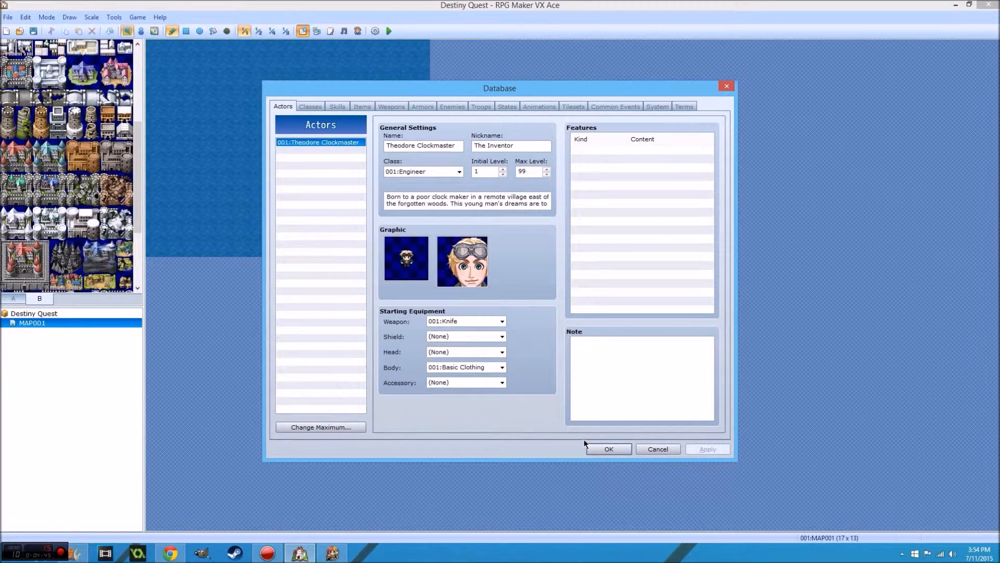
{"action": "left_click", "coordinate": [601, 449]}
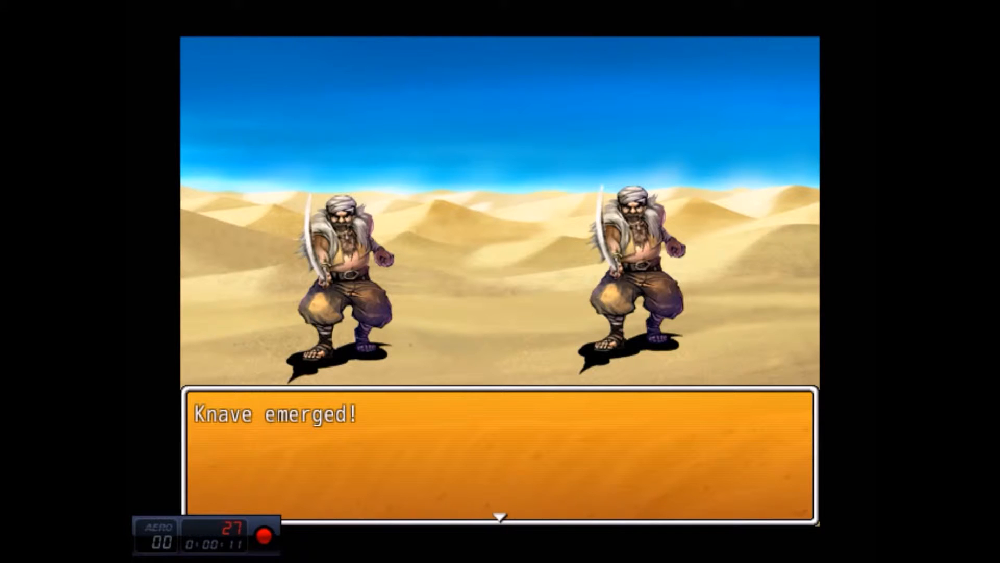
- Start the fight against the two Knaves, check the Special skills and return to the Attack command
{"action": "key", "text": "Return"}
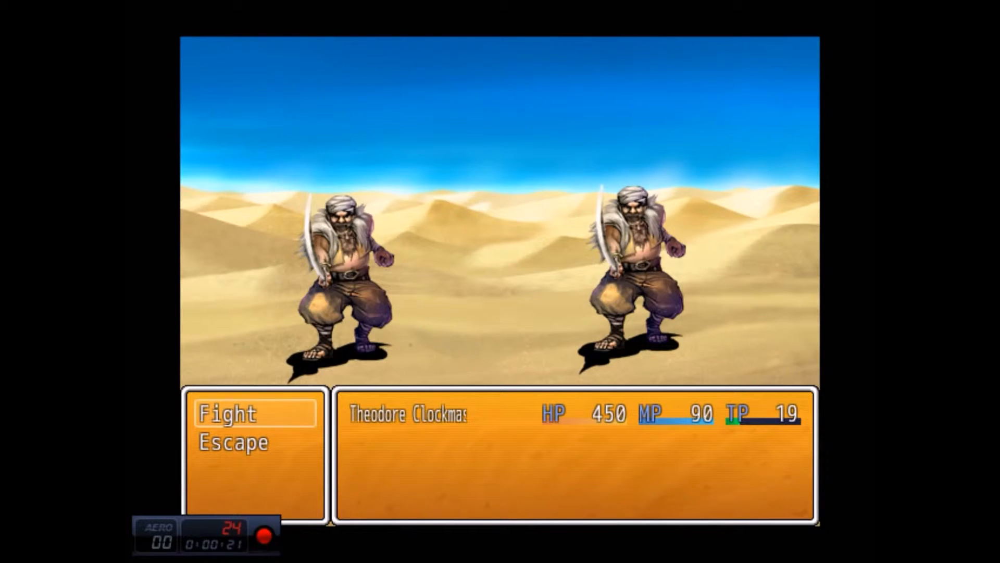
{"action": "key", "text": "Return"}
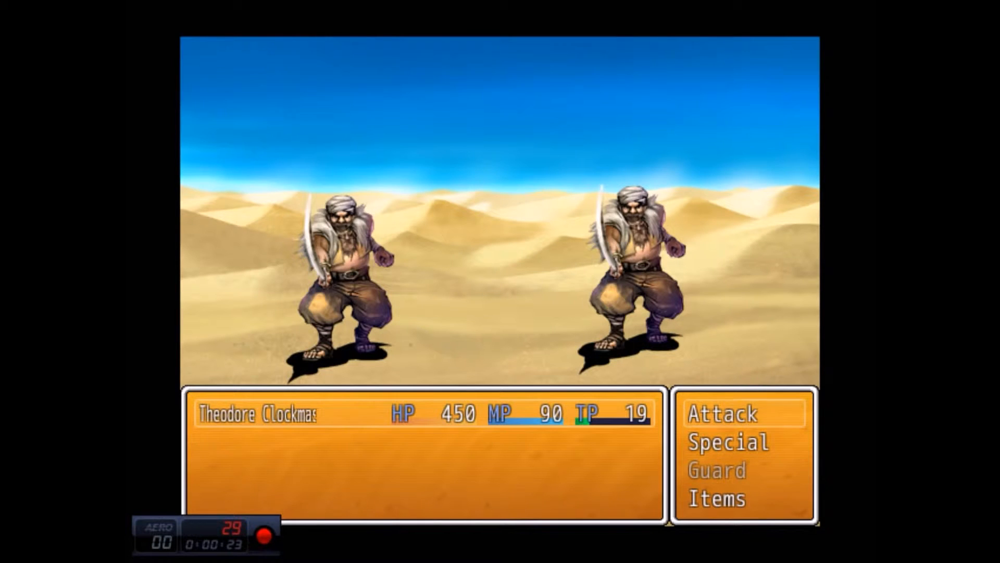
{"action": "key", "text": "Down"}
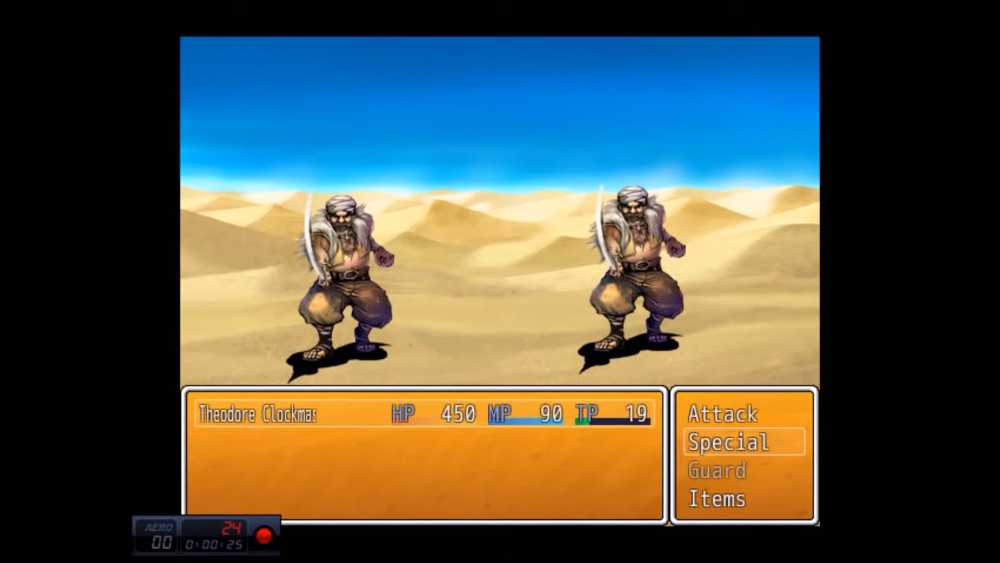
{"action": "key", "text": "Return"}
{"action": "key", "text": "Escape"}
{"action": "key", "text": "Up"}
- Attack Knave A each turn of the battle until it is defeated
{"action": "key", "text": "Return"}
{"action": "key", "text": "Return"}
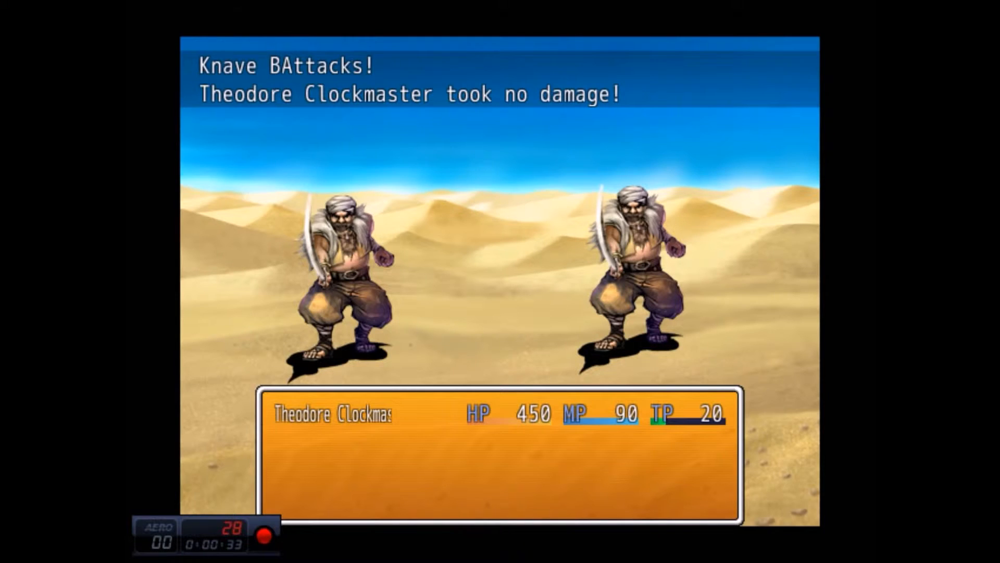
{"action": "key", "text": "Return"}
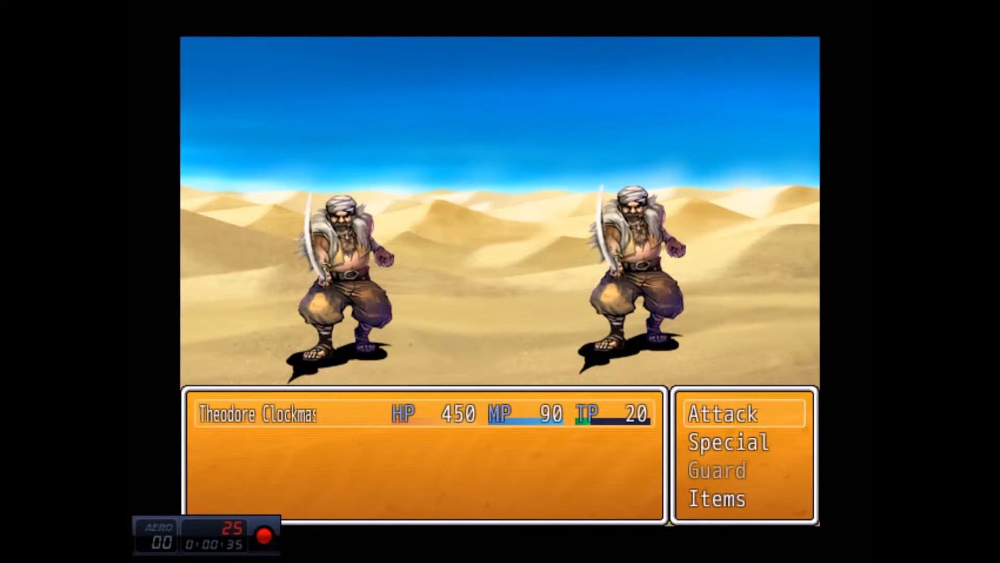
{"action": "key", "text": "Return"}
{"action": "key", "text": "Return"}
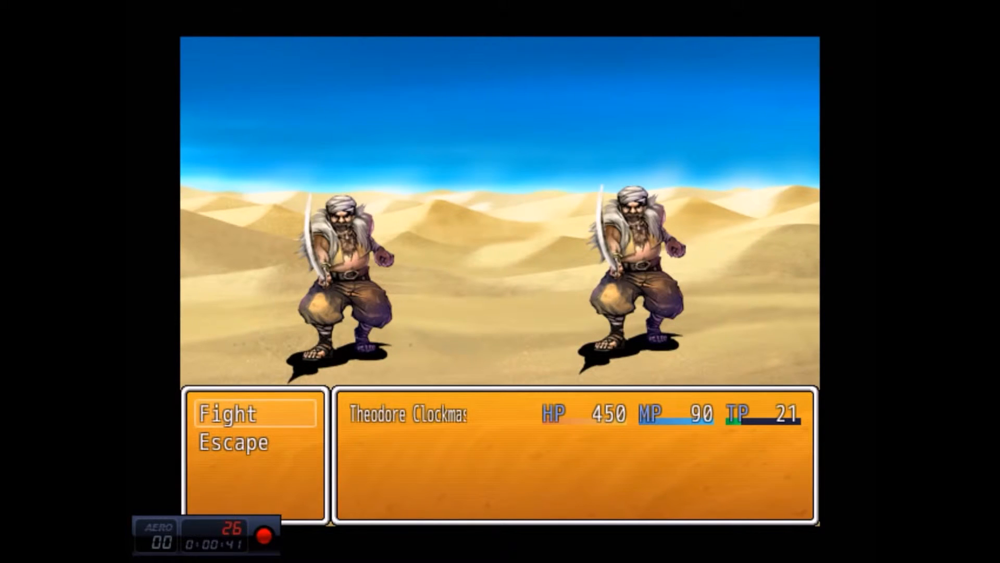
{"action": "key", "text": "Return"}
{"action": "key", "text": "Return"}
{"action": "key", "text": "Return"}
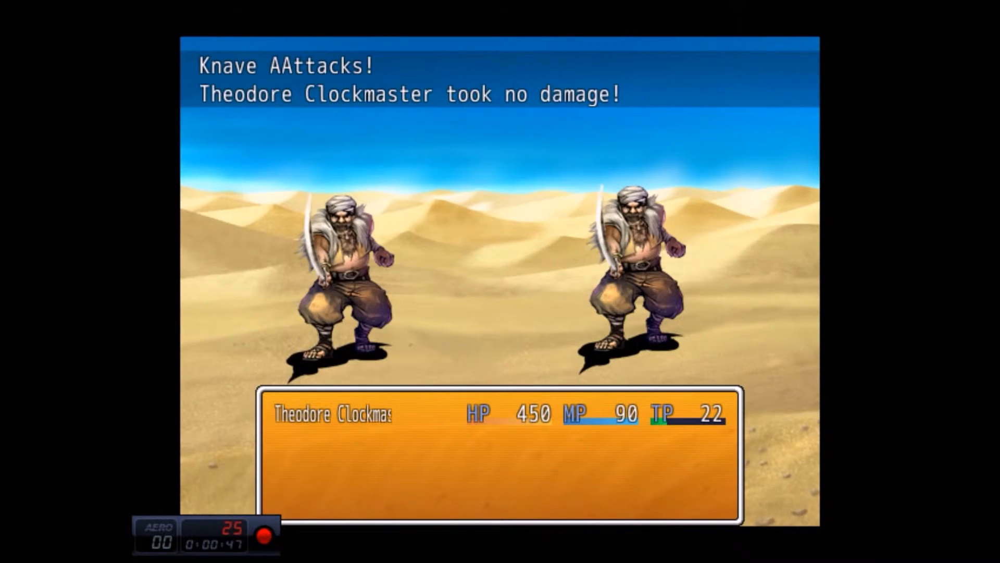
{"action": "key", "text": "Return"}
{"action": "key", "text": "Return"}
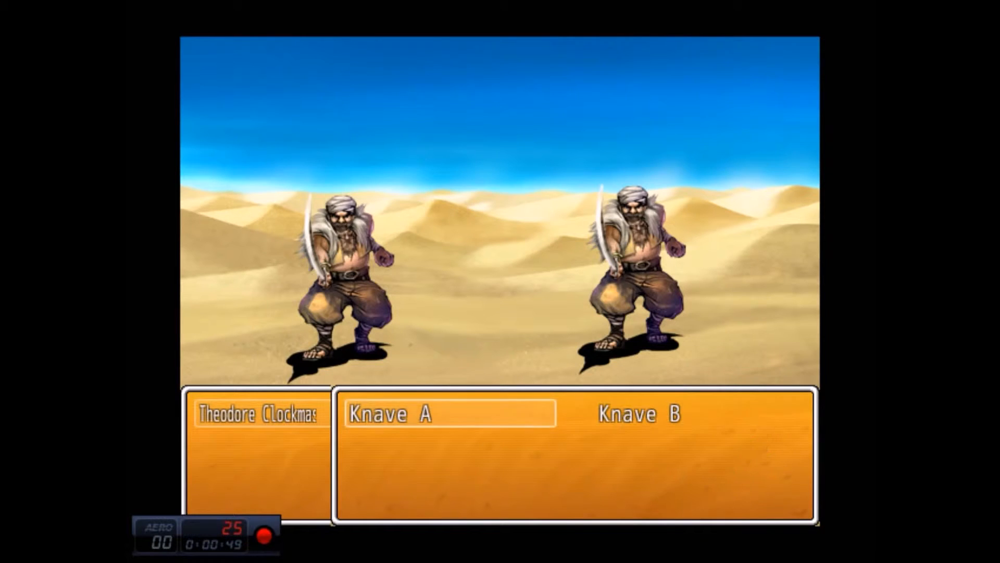
{"action": "key", "text": "Return"}
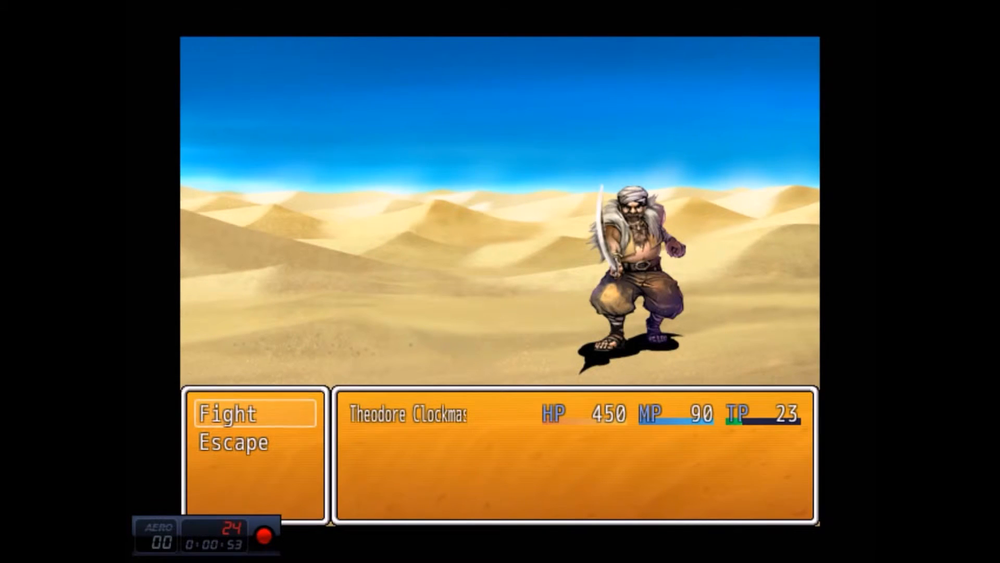
- Attack Knave B each turn until it is defeated and dismiss the victory messages
{"action": "key", "text": "Return"}
{"action": "key", "text": "Return"}
{"action": "key", "text": "Return"}
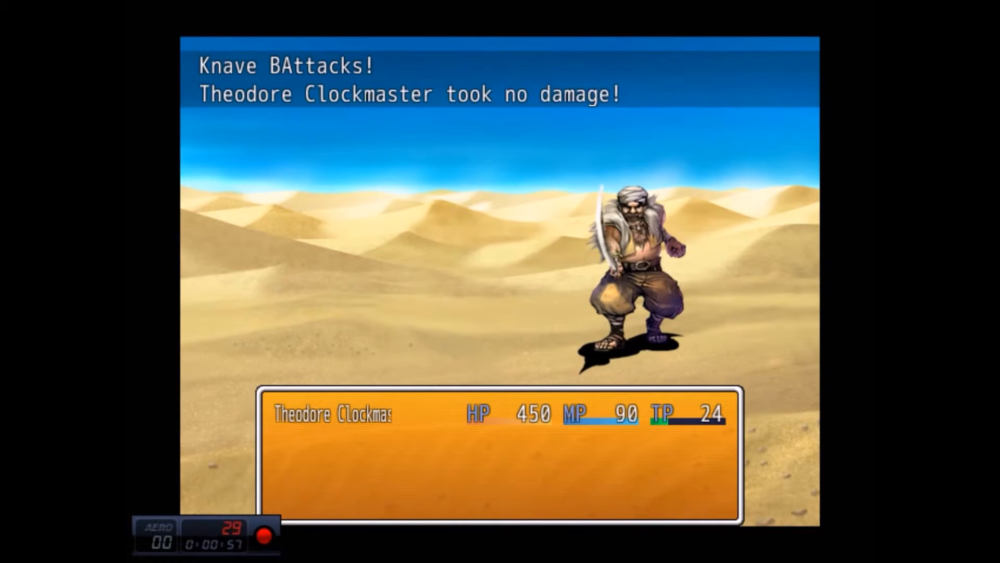
{"action": "key", "text": "Return"}
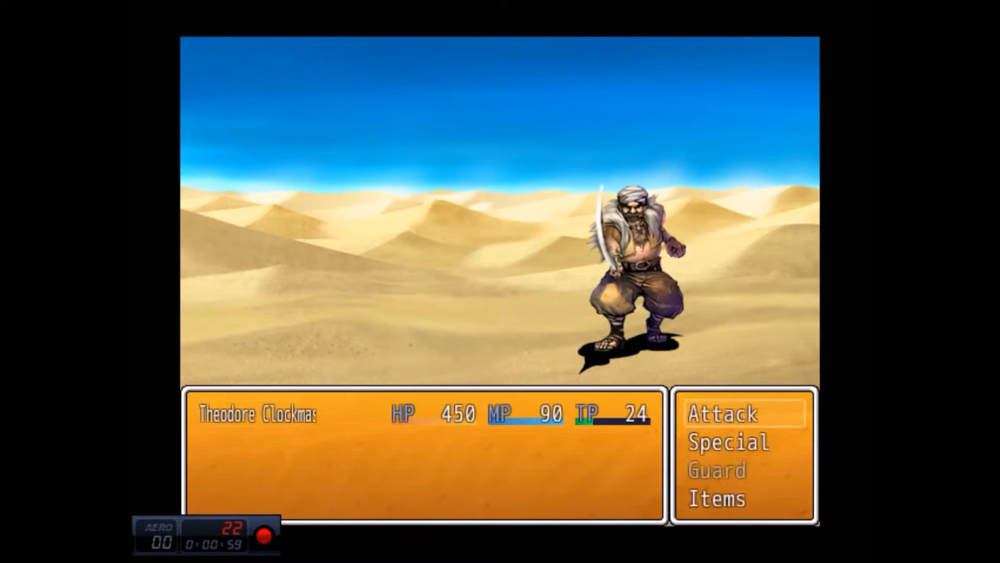
{"action": "key", "text": "Return"}
{"action": "key", "text": "Return"}
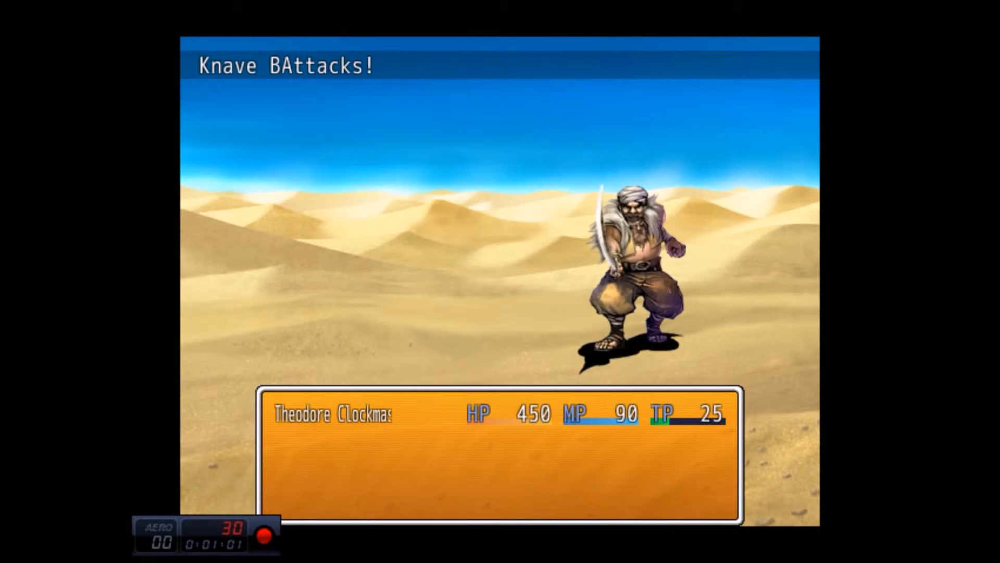
{"action": "key", "text": "Return"}
{"action": "key", "text": "Return"}
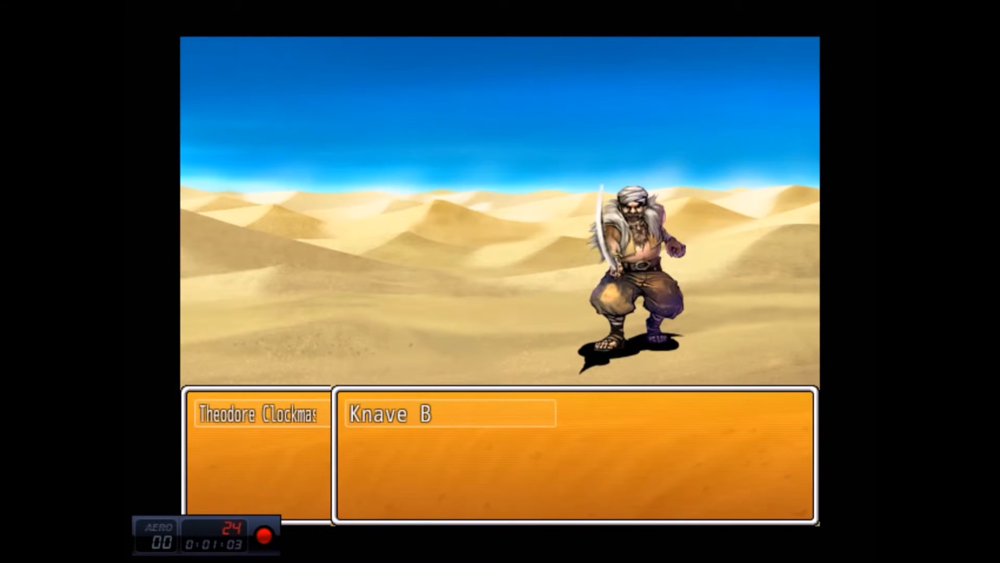
{"action": "key", "text": "Return"}
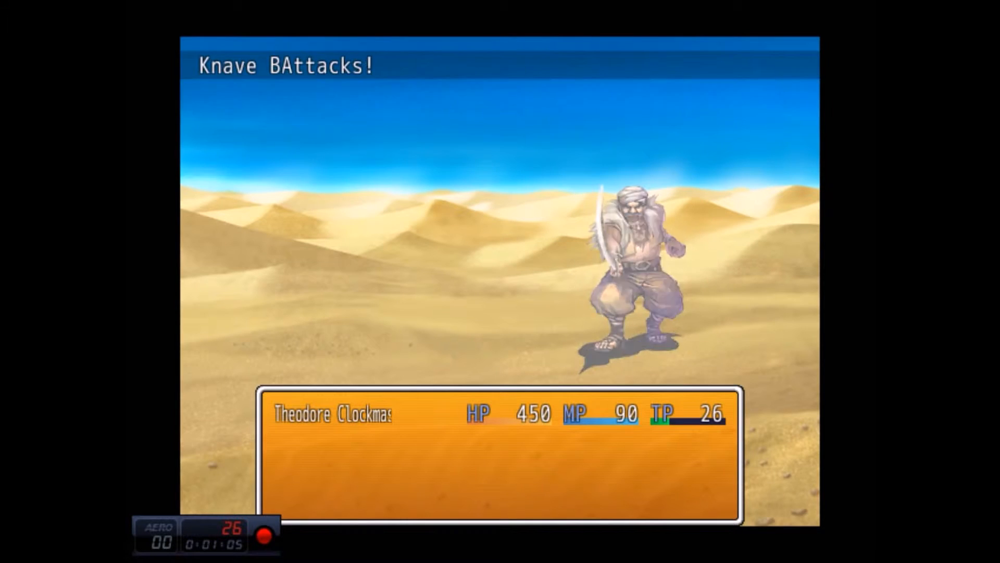
{"action": "key", "text": "Return"}
{"action": "key", "text": "Return"}
{"action": "key", "text": "Return"}
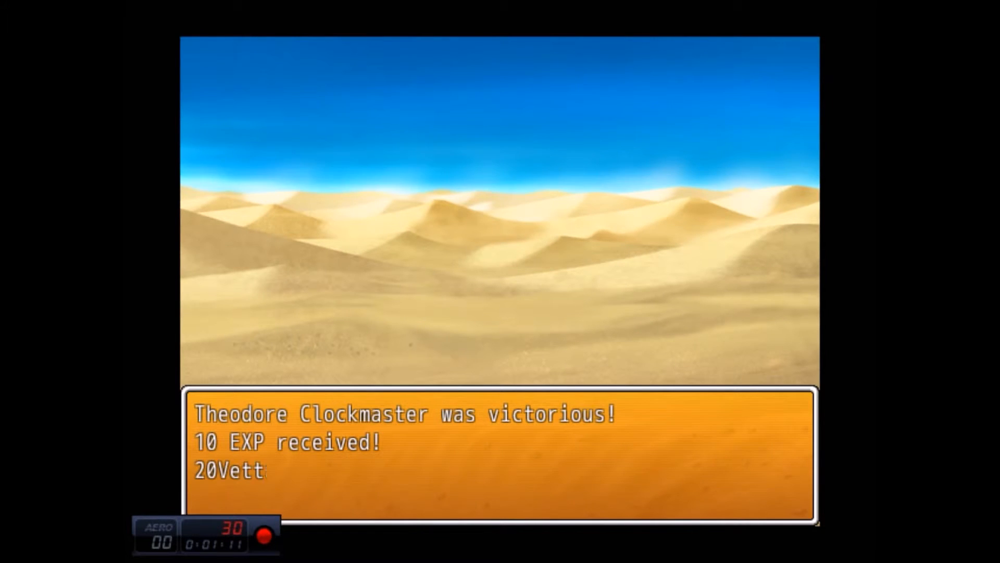
{"action": "key", "text": "Return"}
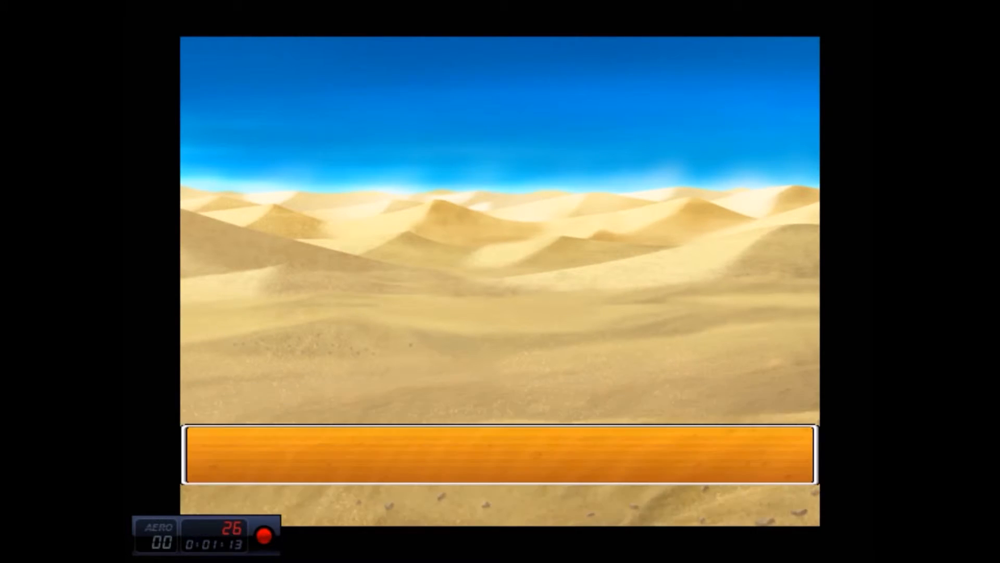